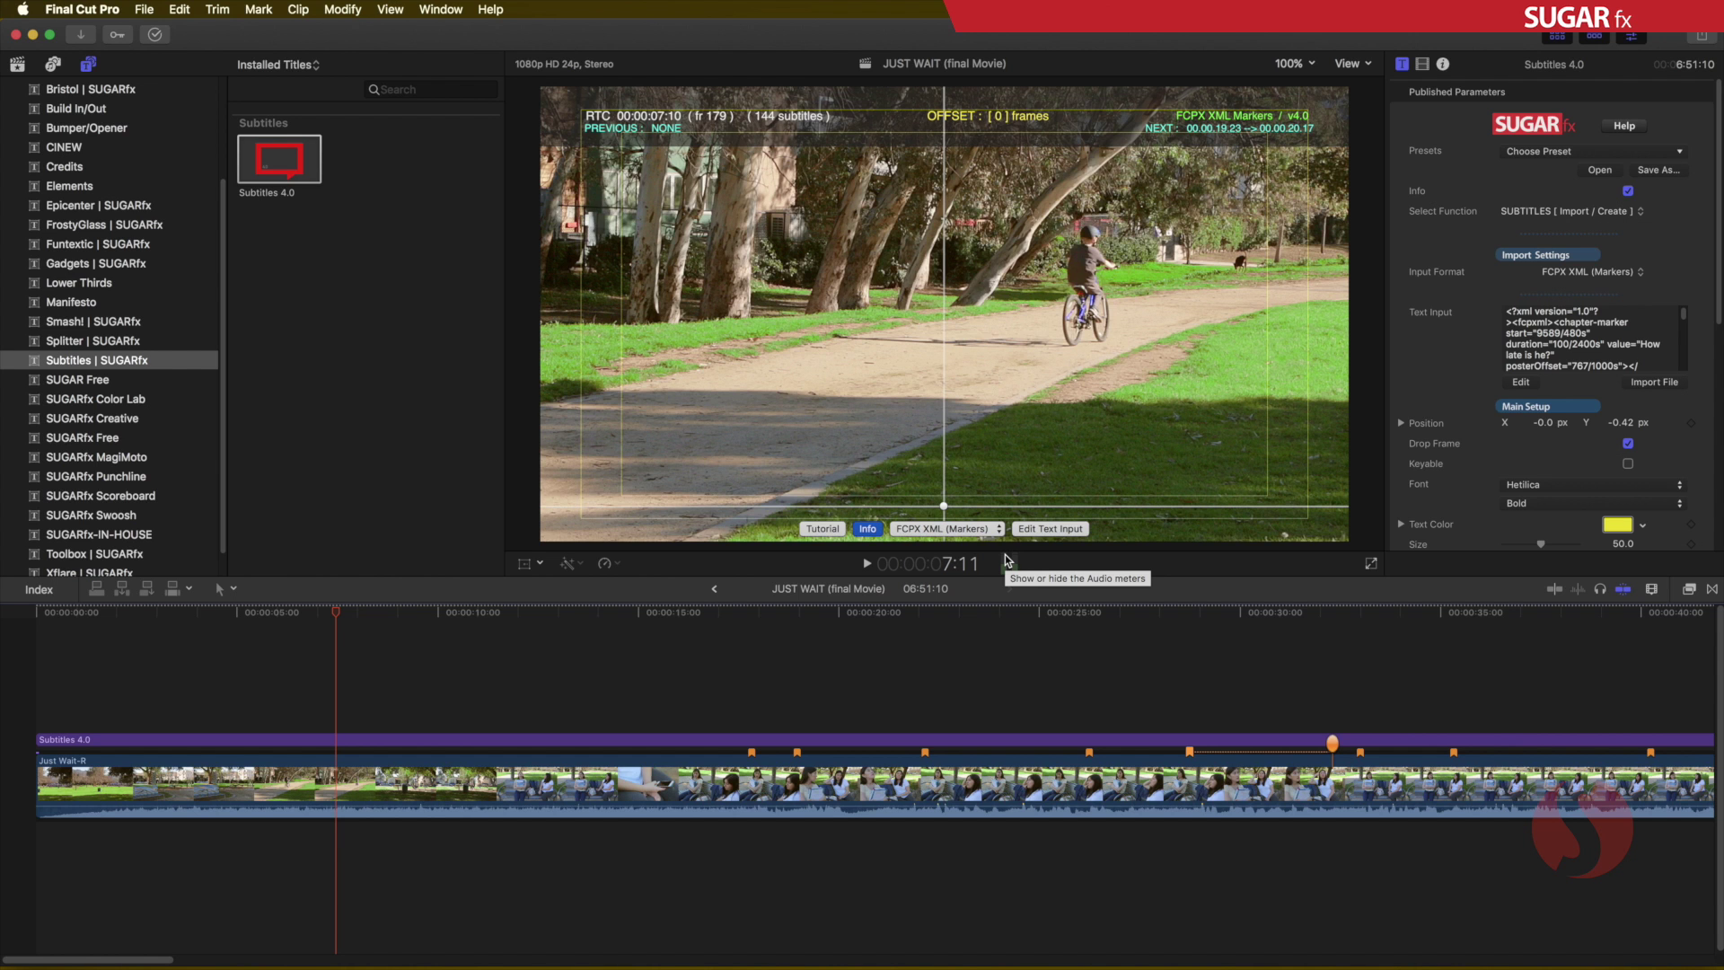
Scrub the subtitle markers from 18:22 to 24:22, fit the project, and stop at 5:27:20.
{"action": "left_click", "coordinate": [796, 614]}
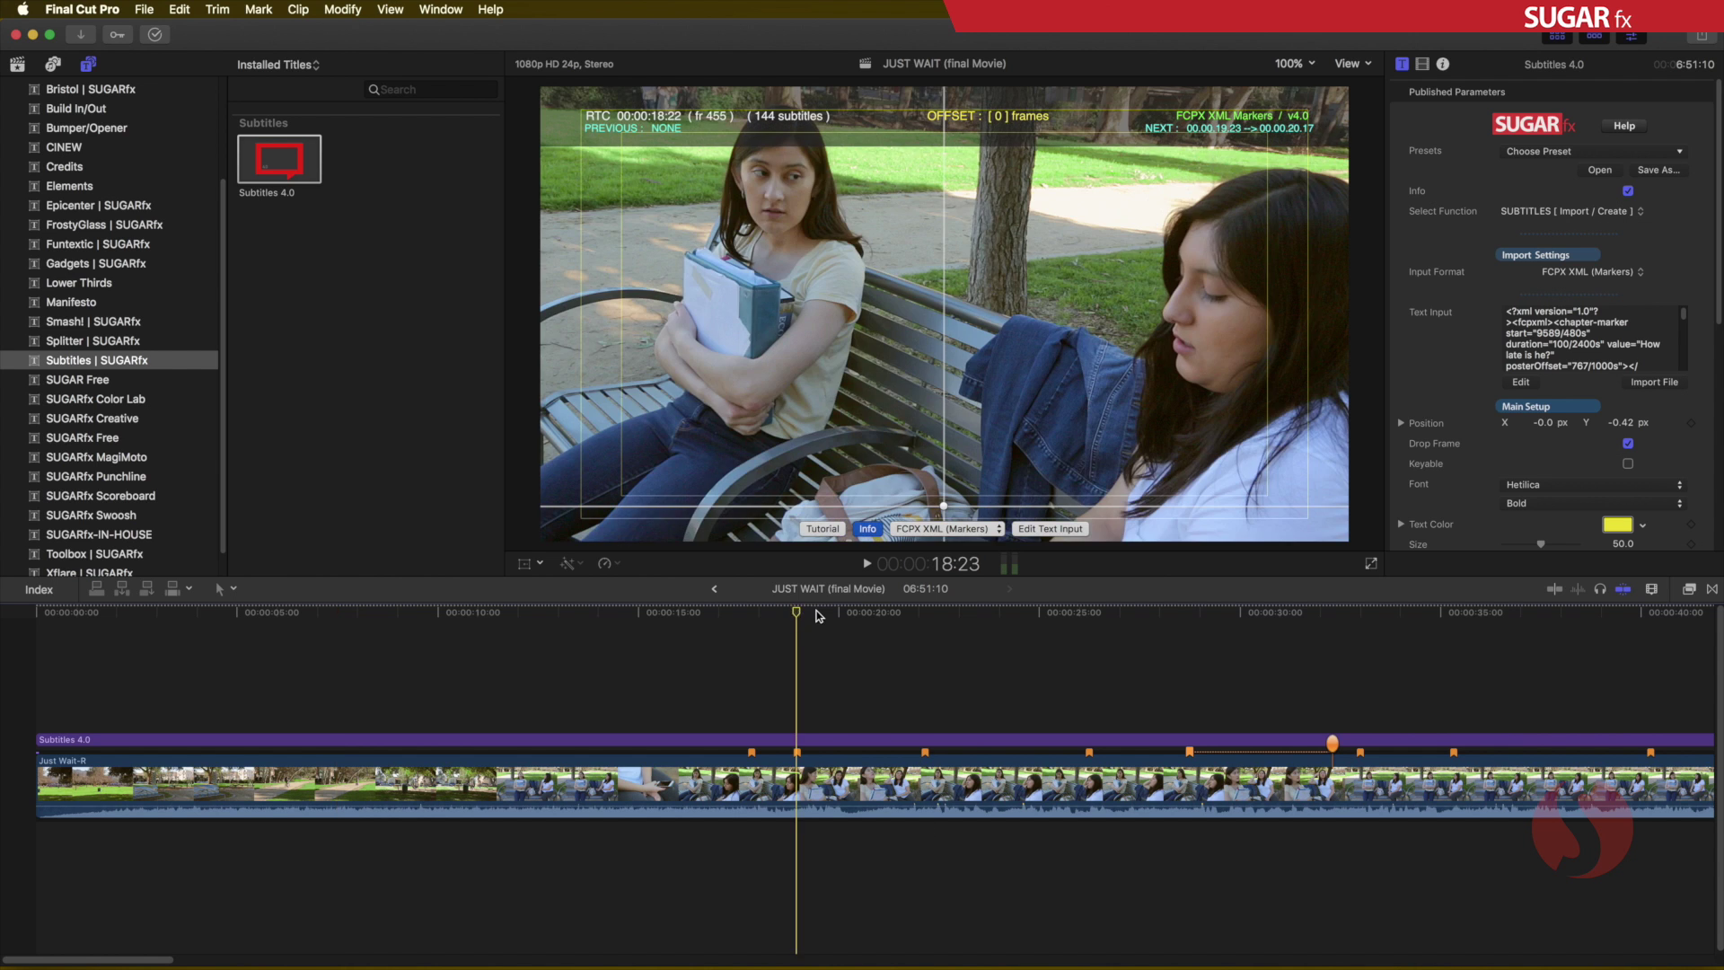
{"action": "left_click_drag", "start_coordinate": [819, 616], "coordinate": [1038, 616]}
{"action": "key", "text": "shift+z"}
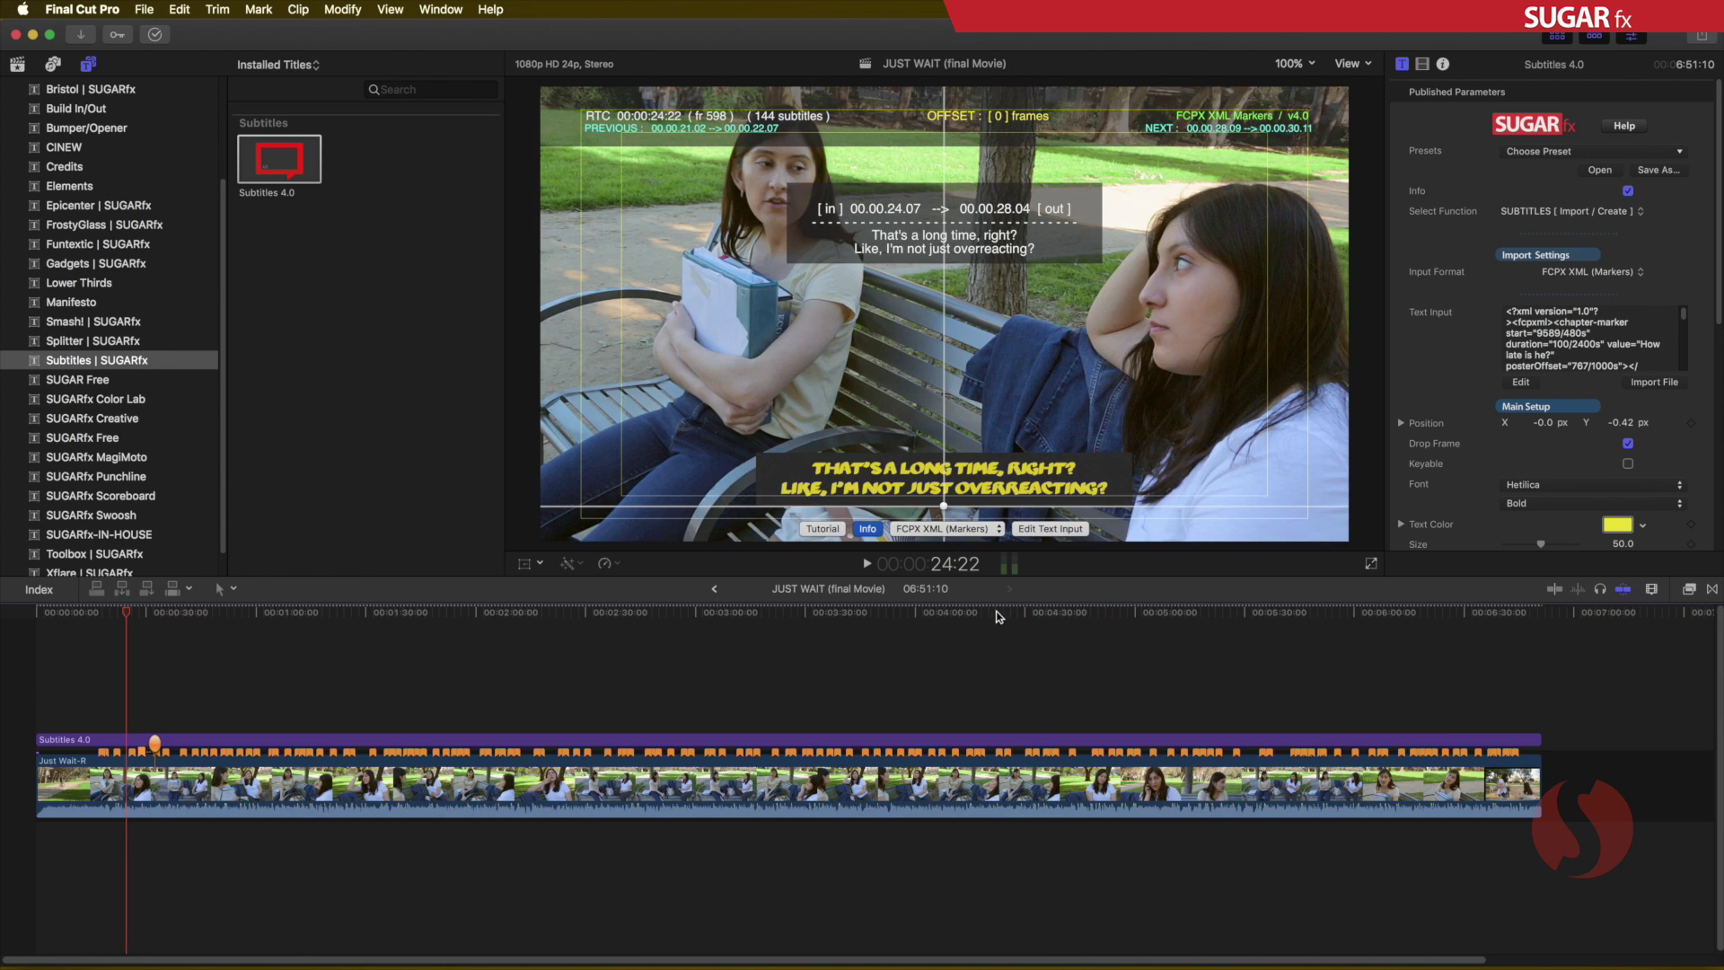
{"action": "left_click_drag", "start_coordinate": [811, 617], "coordinate": [794, 659]}
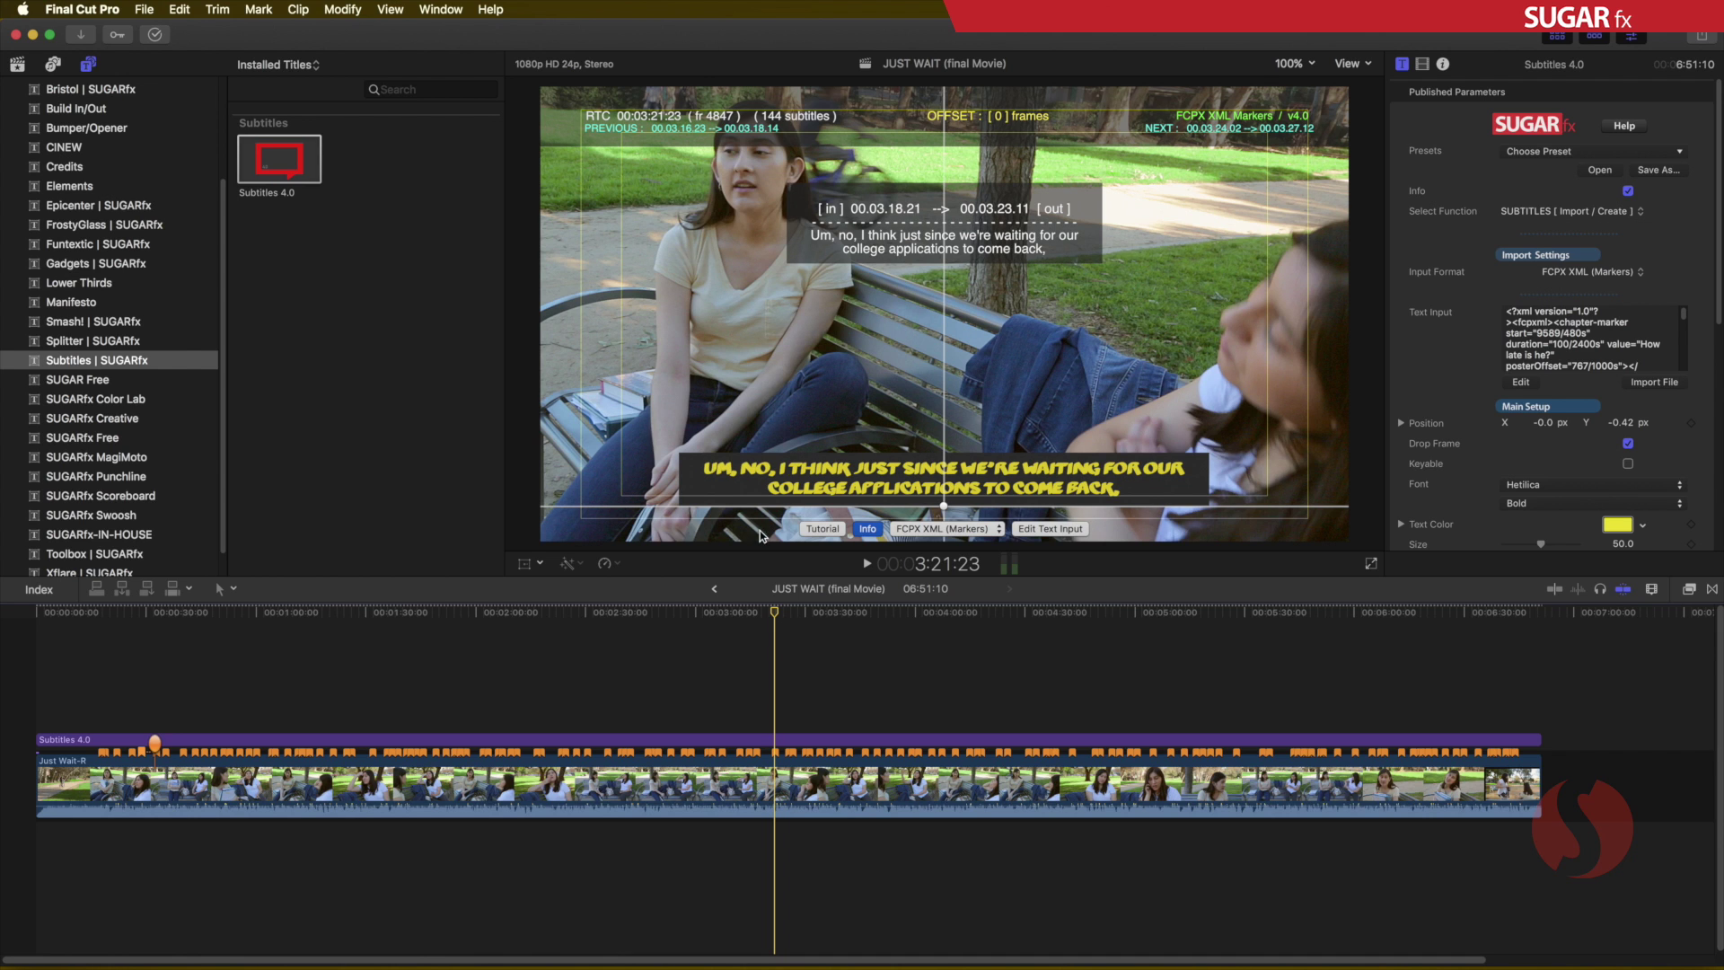
{"action": "left_click", "coordinate": [1234, 618]}
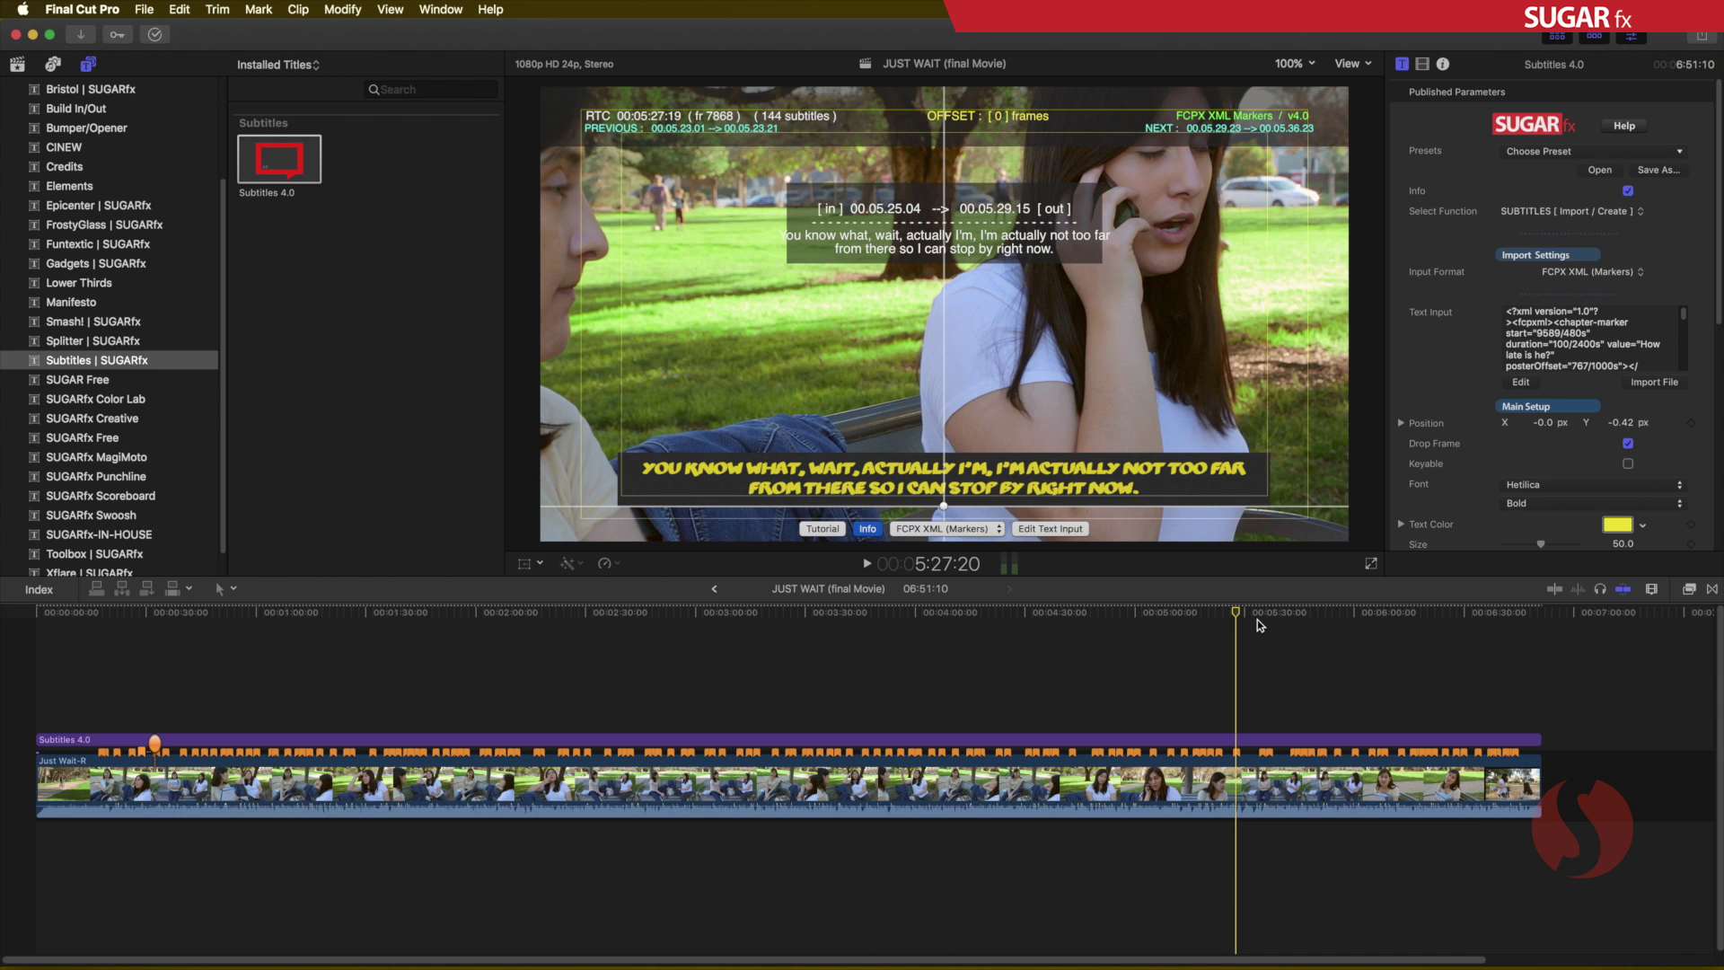
Zoom in on the timeline and read the marker text at 5:27:20.
{"action": "key", "text": "super+equal"}
{"action": "key", "text": "super+equal"}
{"action": "key", "text": "super+equal"}
{"action": "key", "text": "super+equal"}
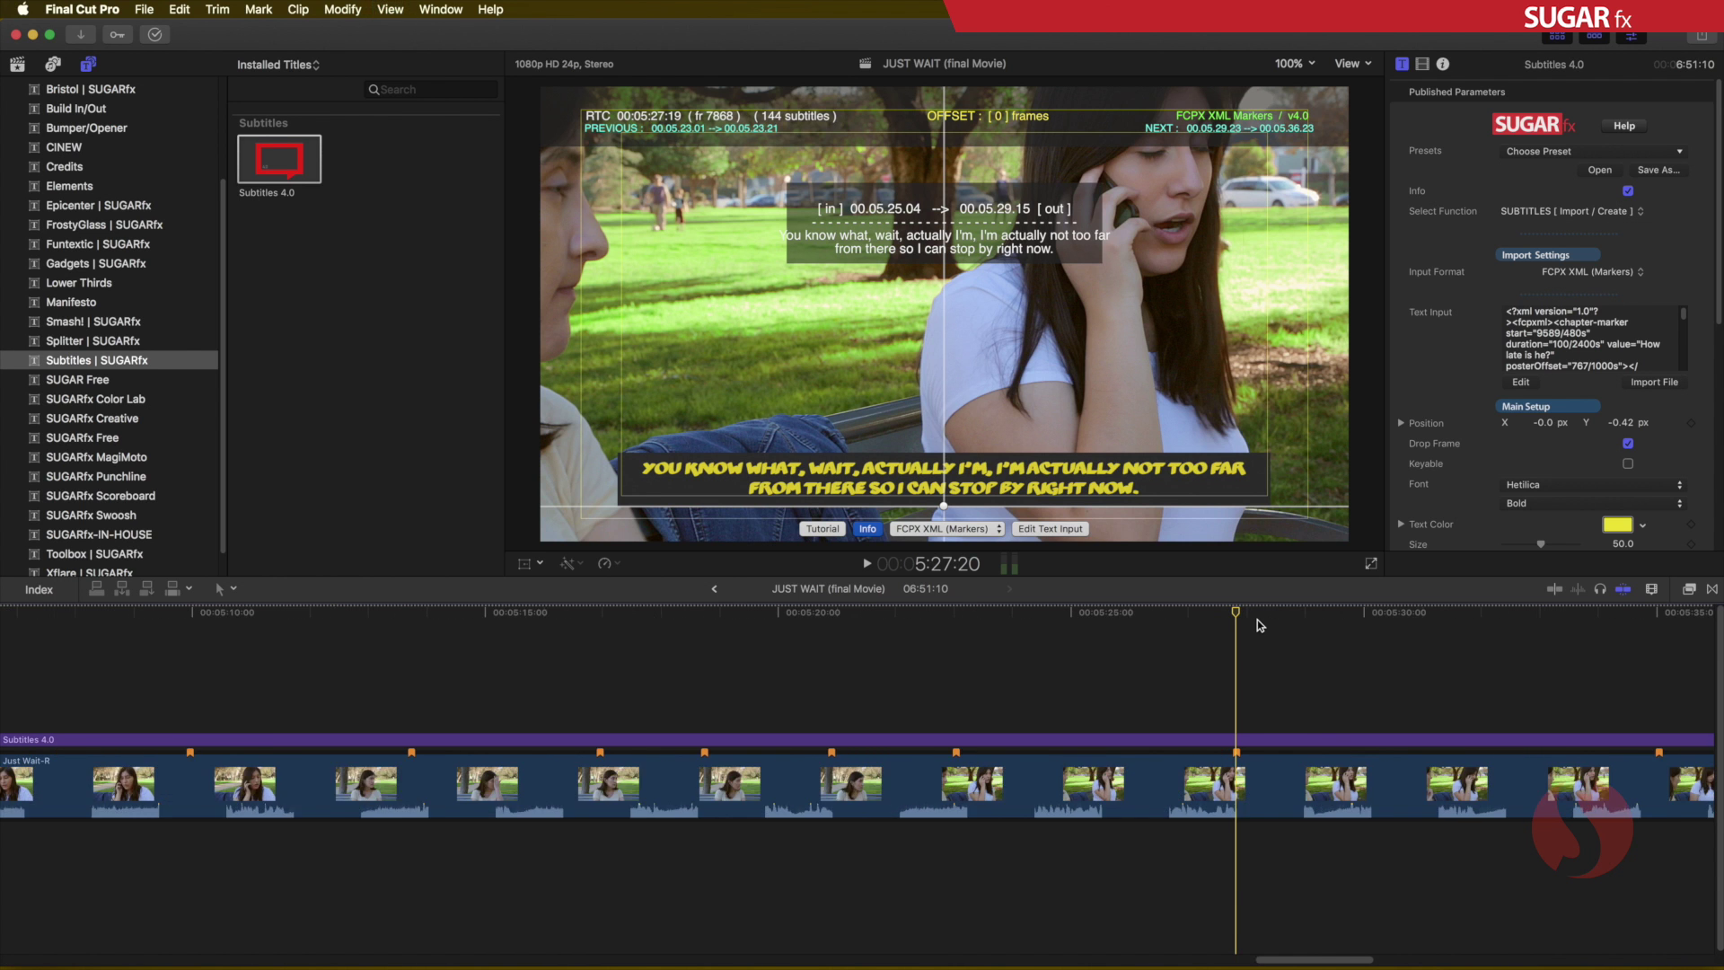
{"action": "key", "text": "super+equal"}
{"action": "left_click_drag", "start_coordinate": [1350, 963], "coordinate": [1362, 962]}
{"action": "double_click", "coordinate": [545, 750]}
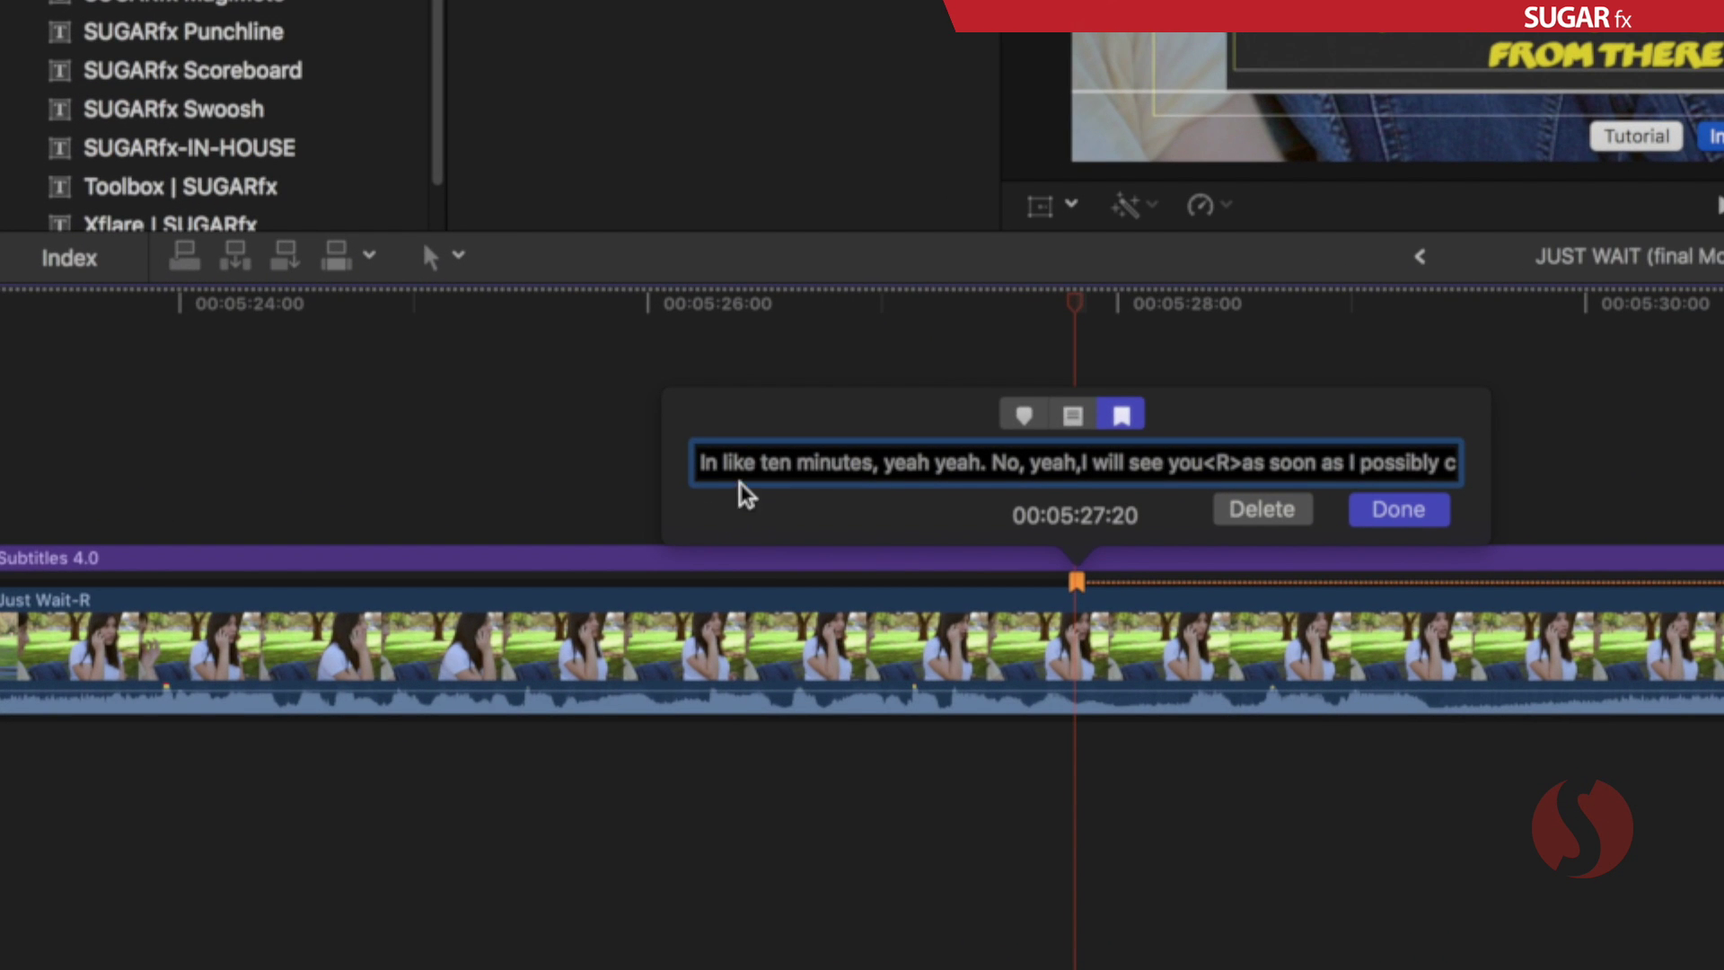
{"action": "left_click", "coordinate": [1397, 509]}
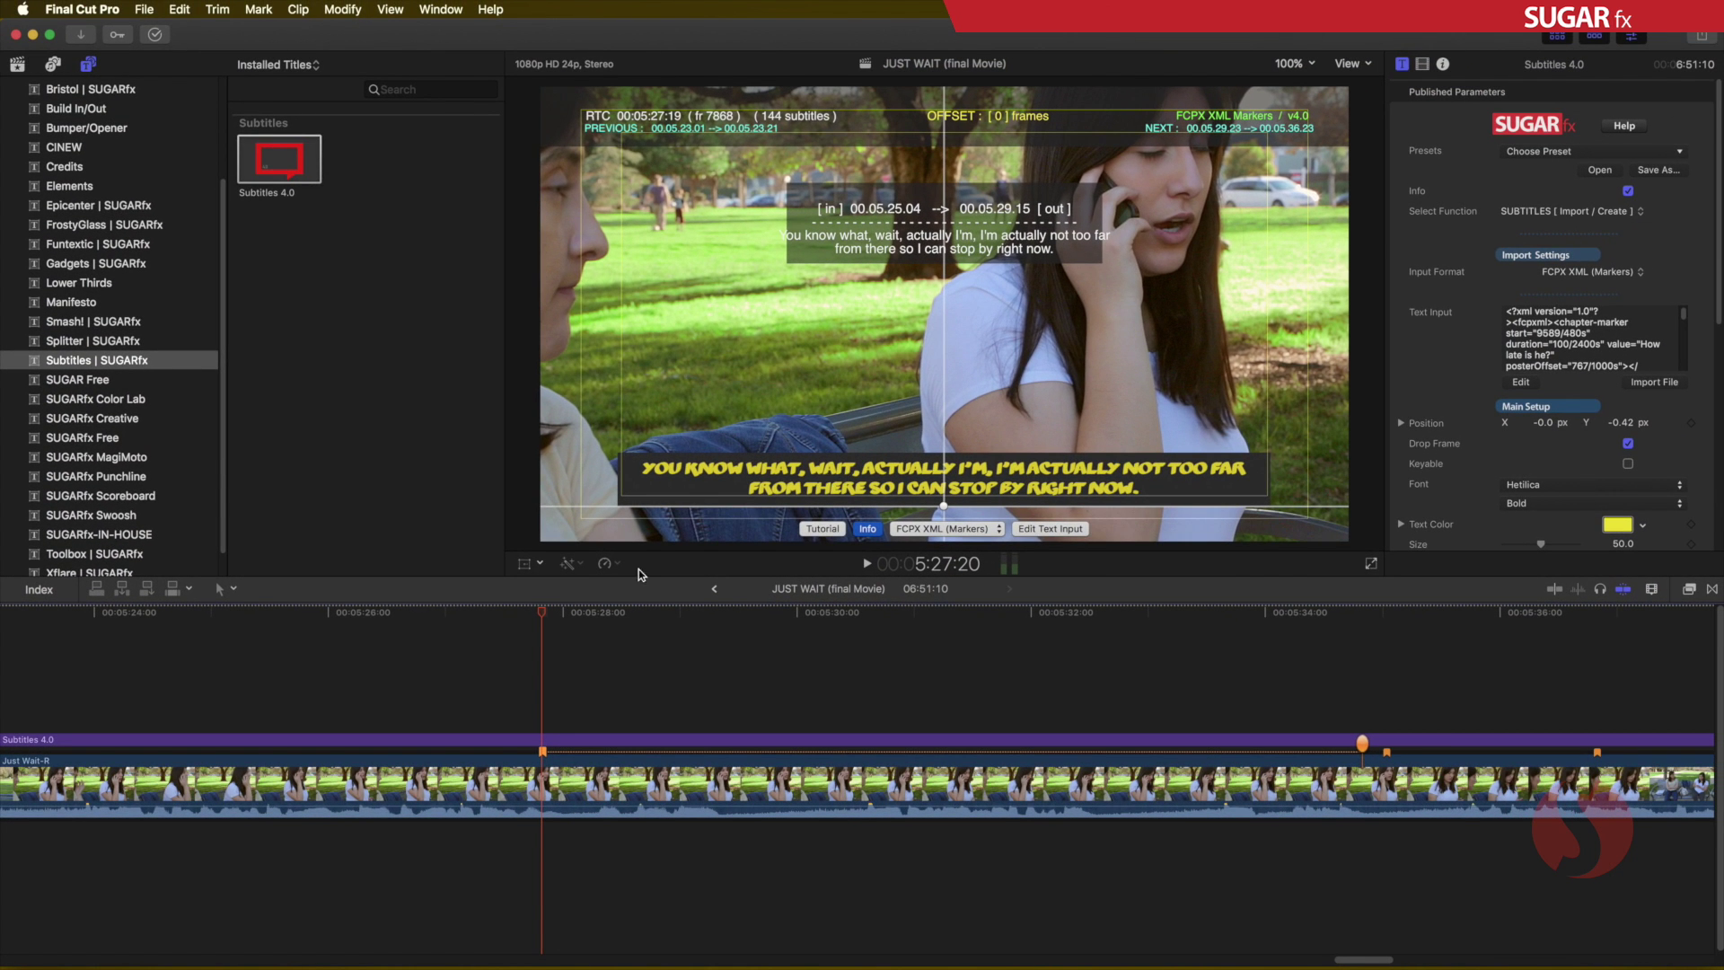
Play and scrub past the marker to watch the 'In like ten minutes' subtitle appear.
{"action": "left_click_drag", "start_coordinate": [544, 618], "coordinate": [453, 602]}
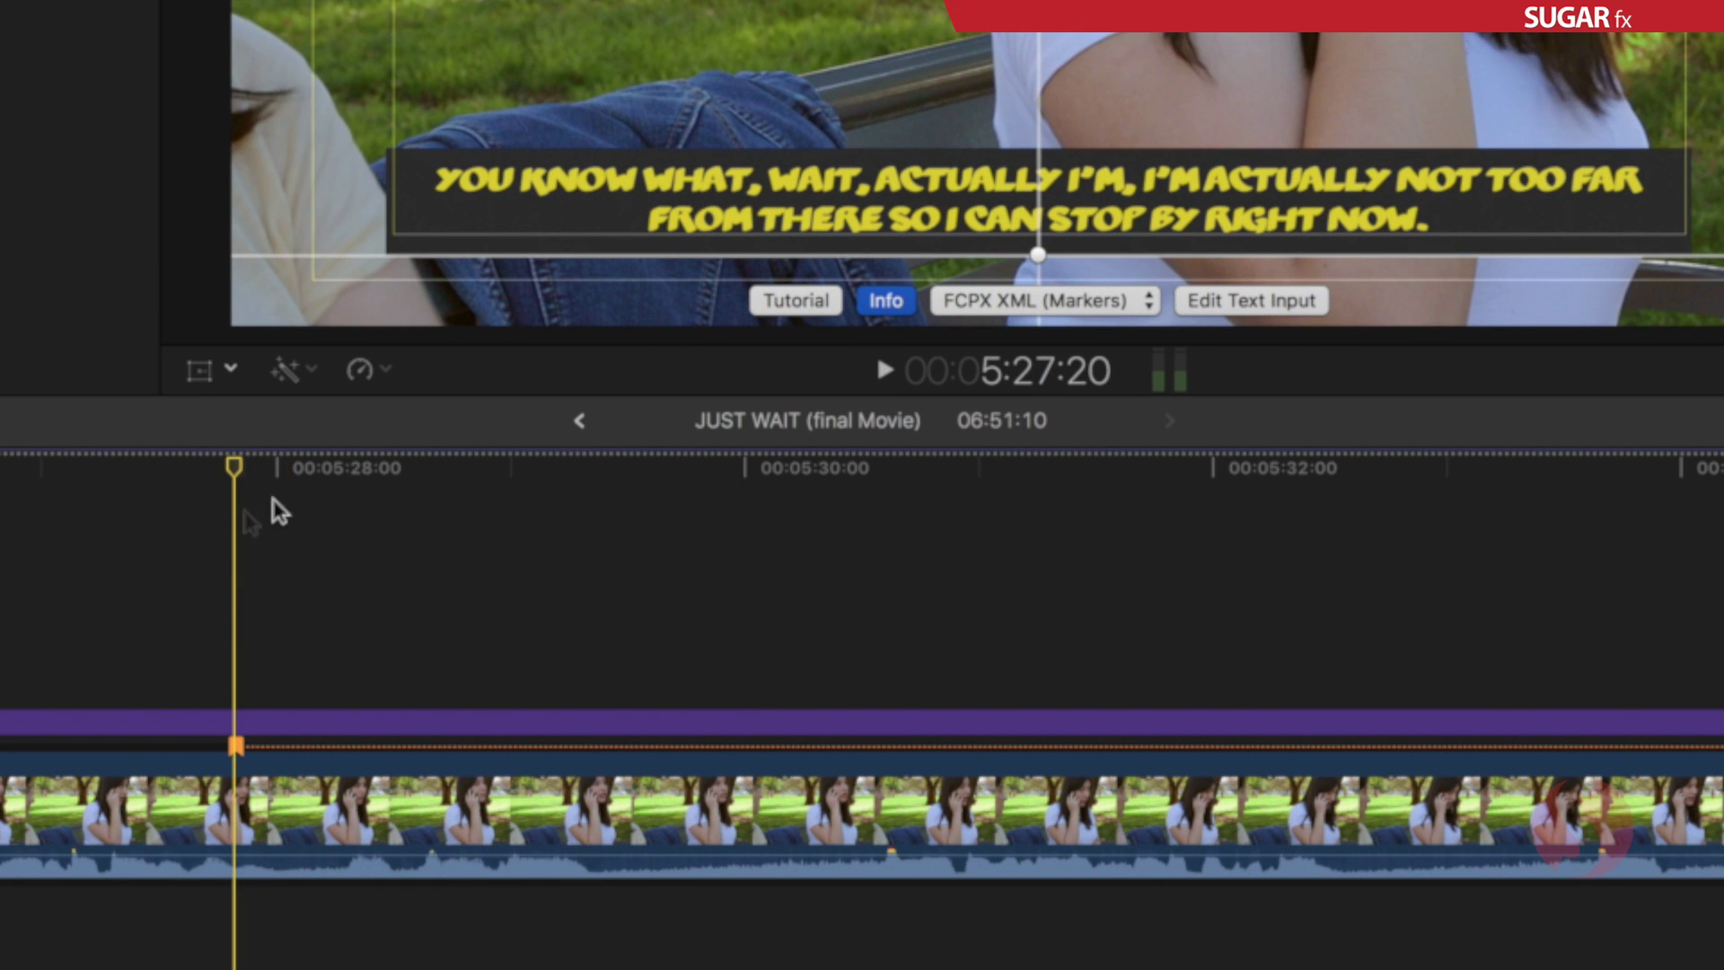
{"action": "key", "text": "space"}
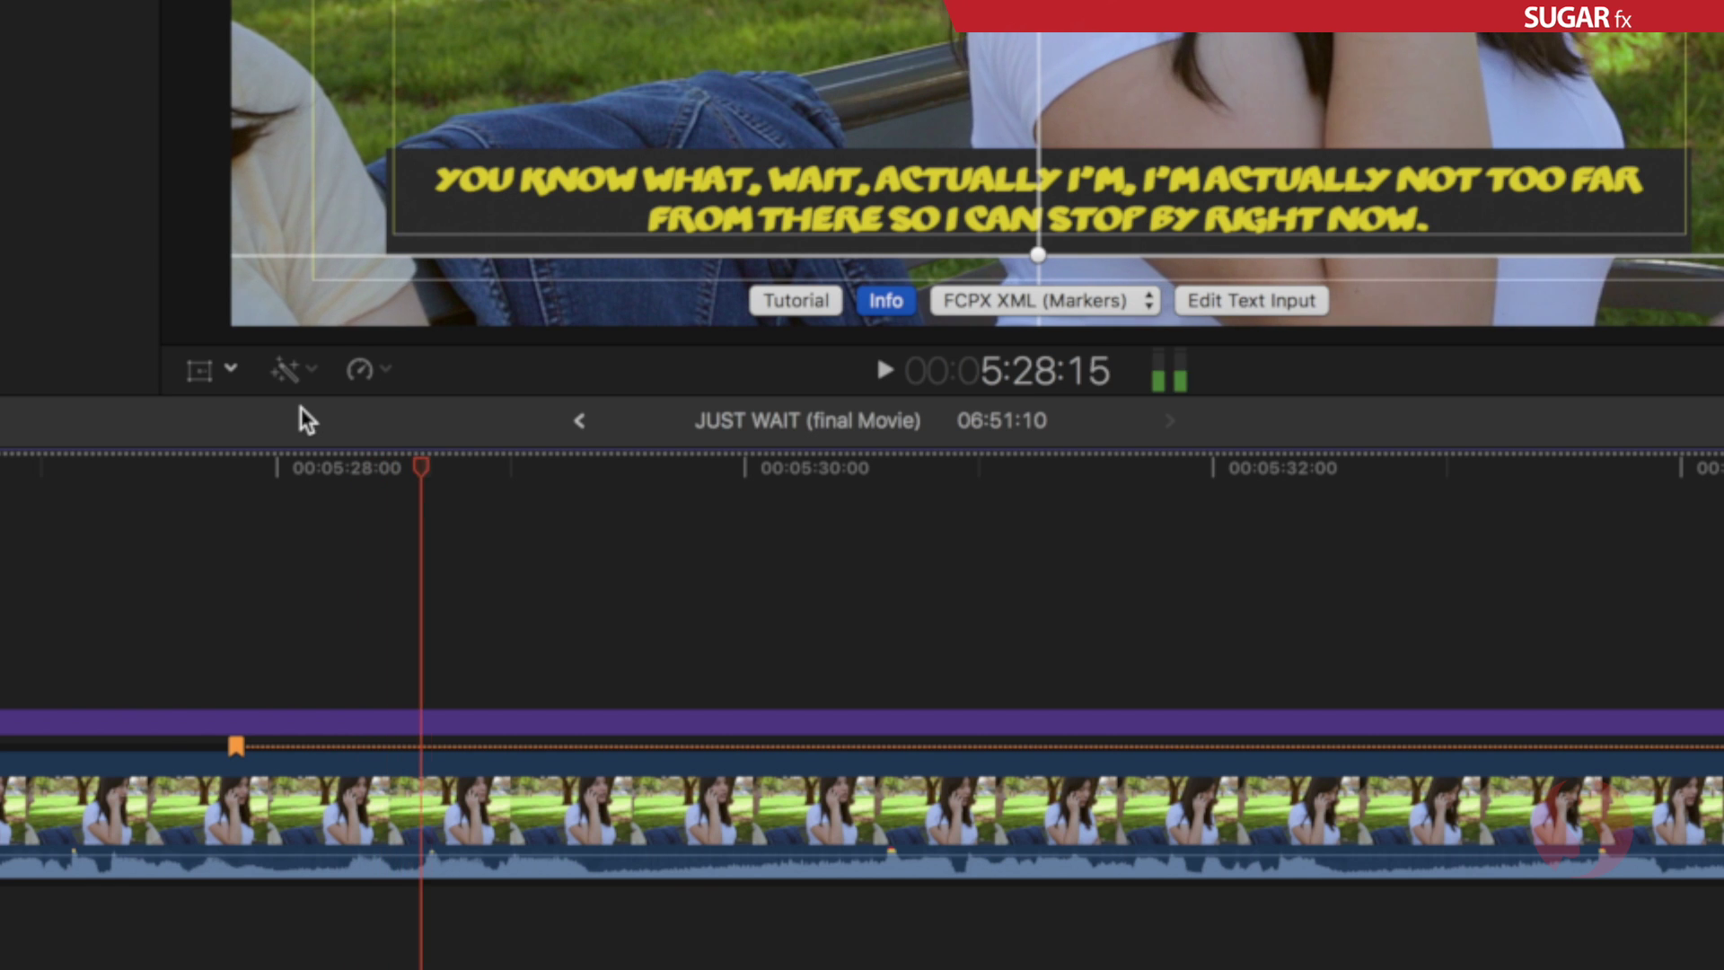
{"action": "left_click", "coordinate": [238, 469]}
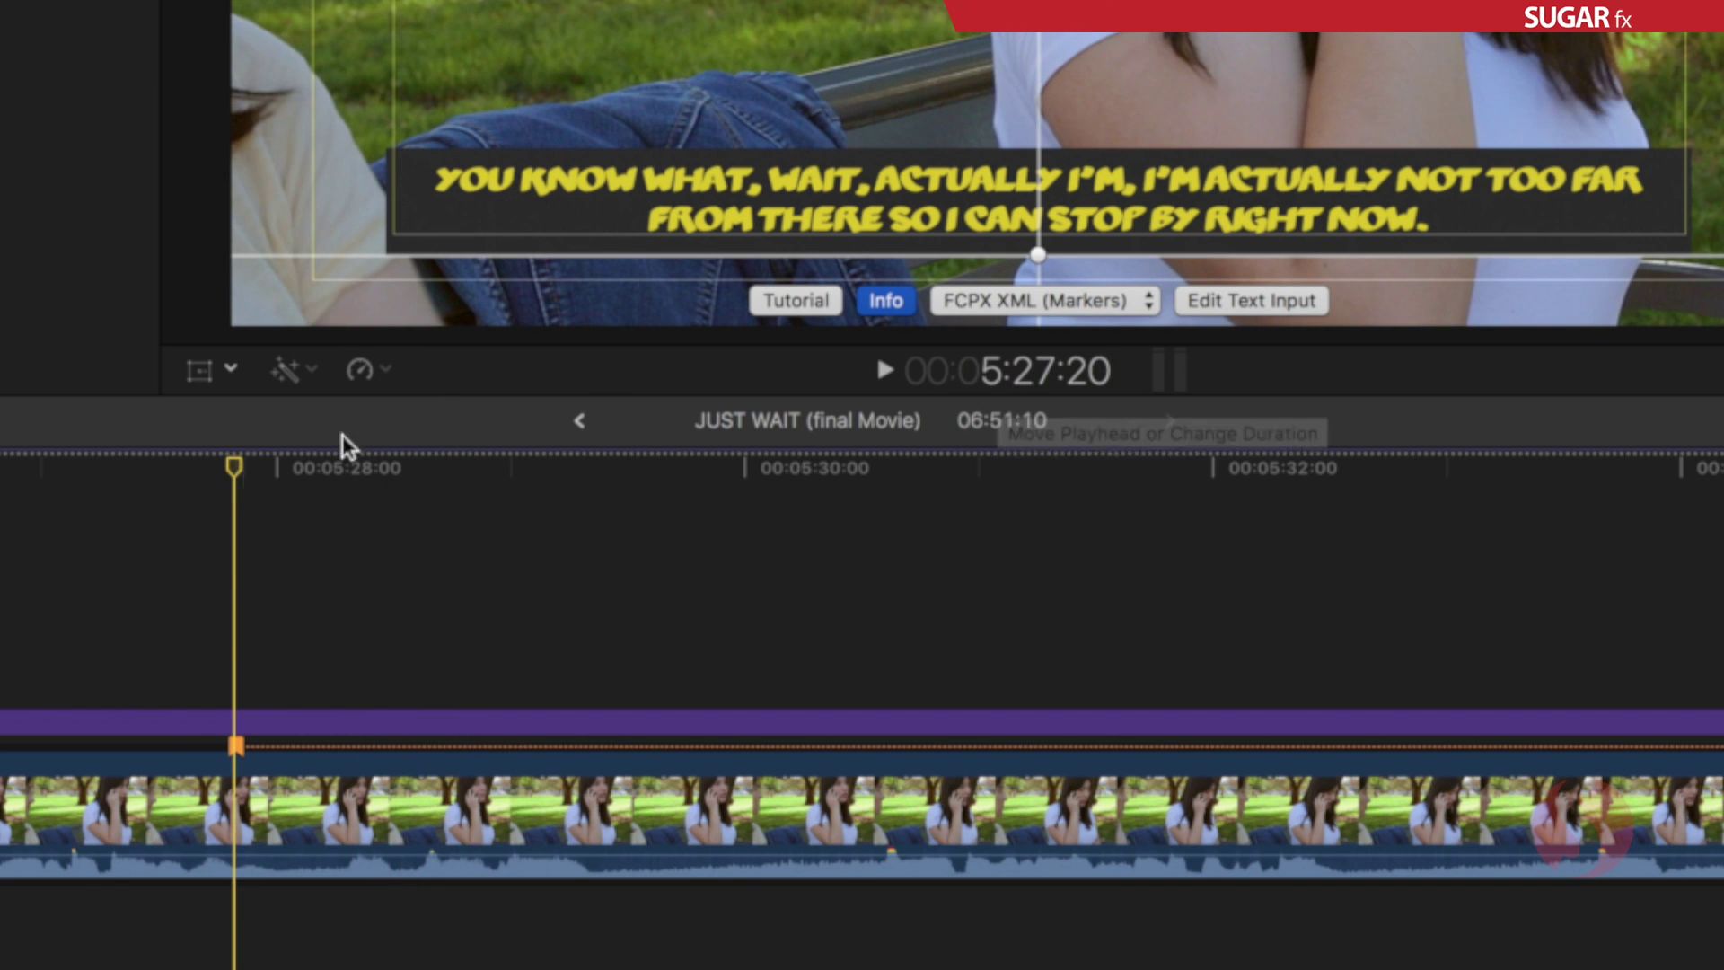
{"action": "left_click", "coordinate": [274, 465]}
{"action": "left_click_drag", "start_coordinate": [275, 467], "coordinate": [746, 459]}
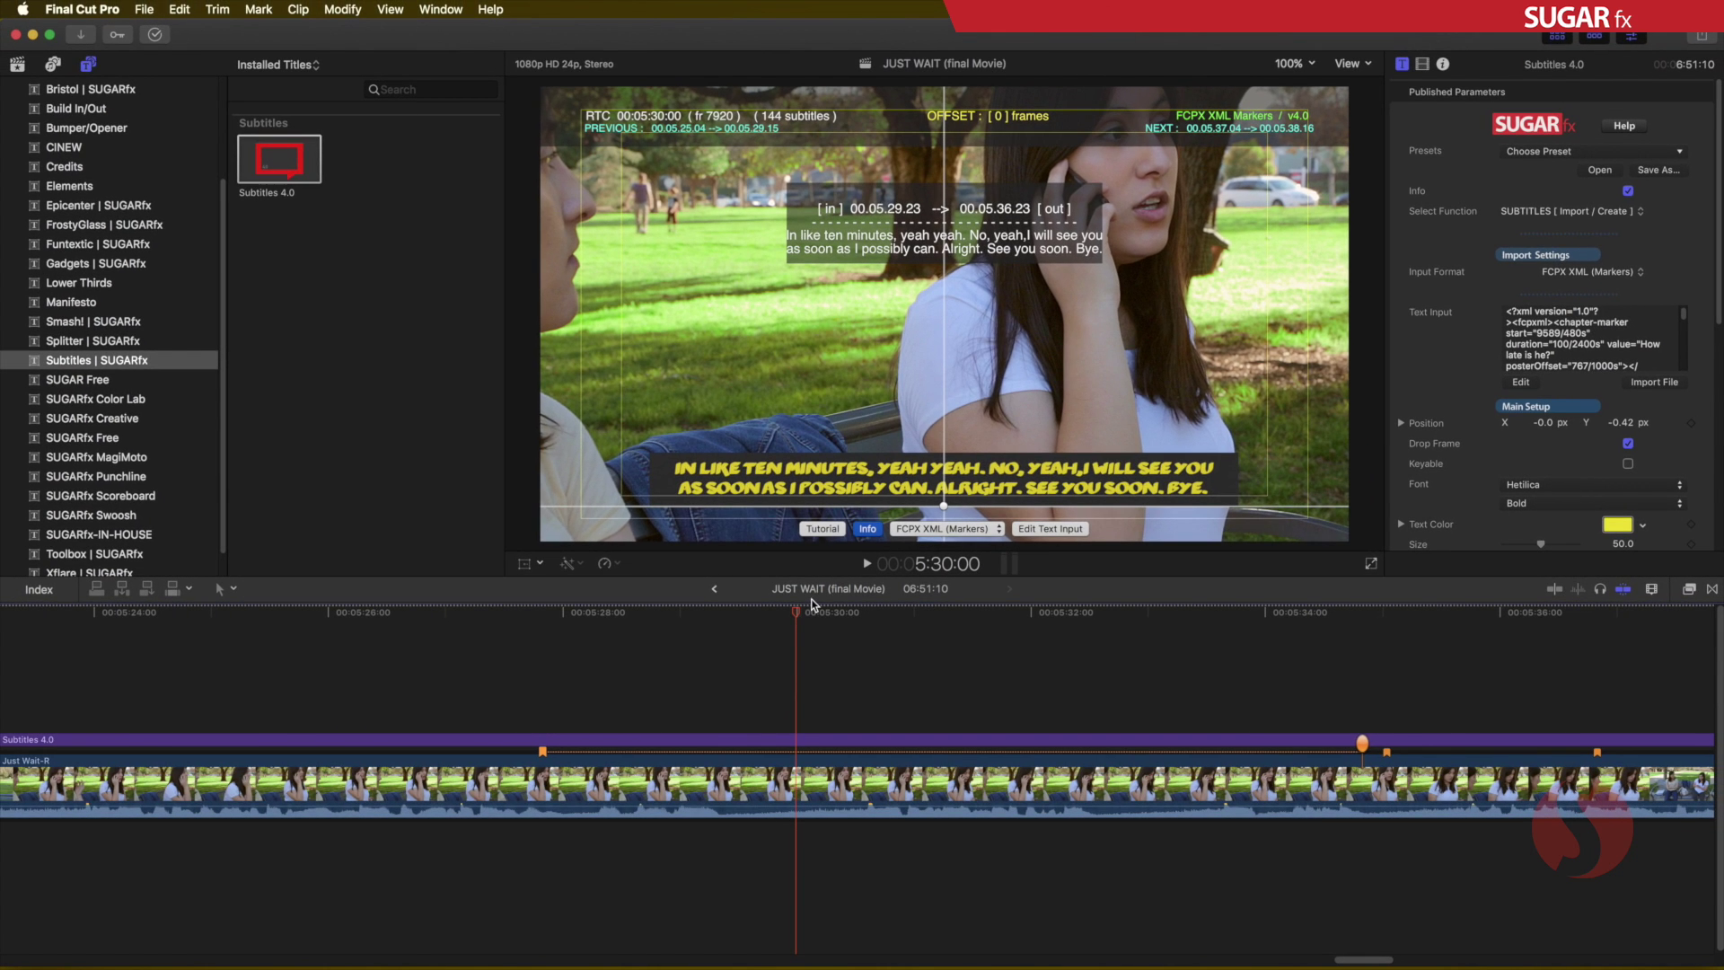
{"action": "left_click_drag", "start_coordinate": [1716, 310], "coordinate": [1687, 492]}
Set the subtitles' Frames Offset to 54 in the Inspector.
{"action": "scroll", "coordinate": [1672, 507], "scroll_direction": "down", "scroll_amount": 2}
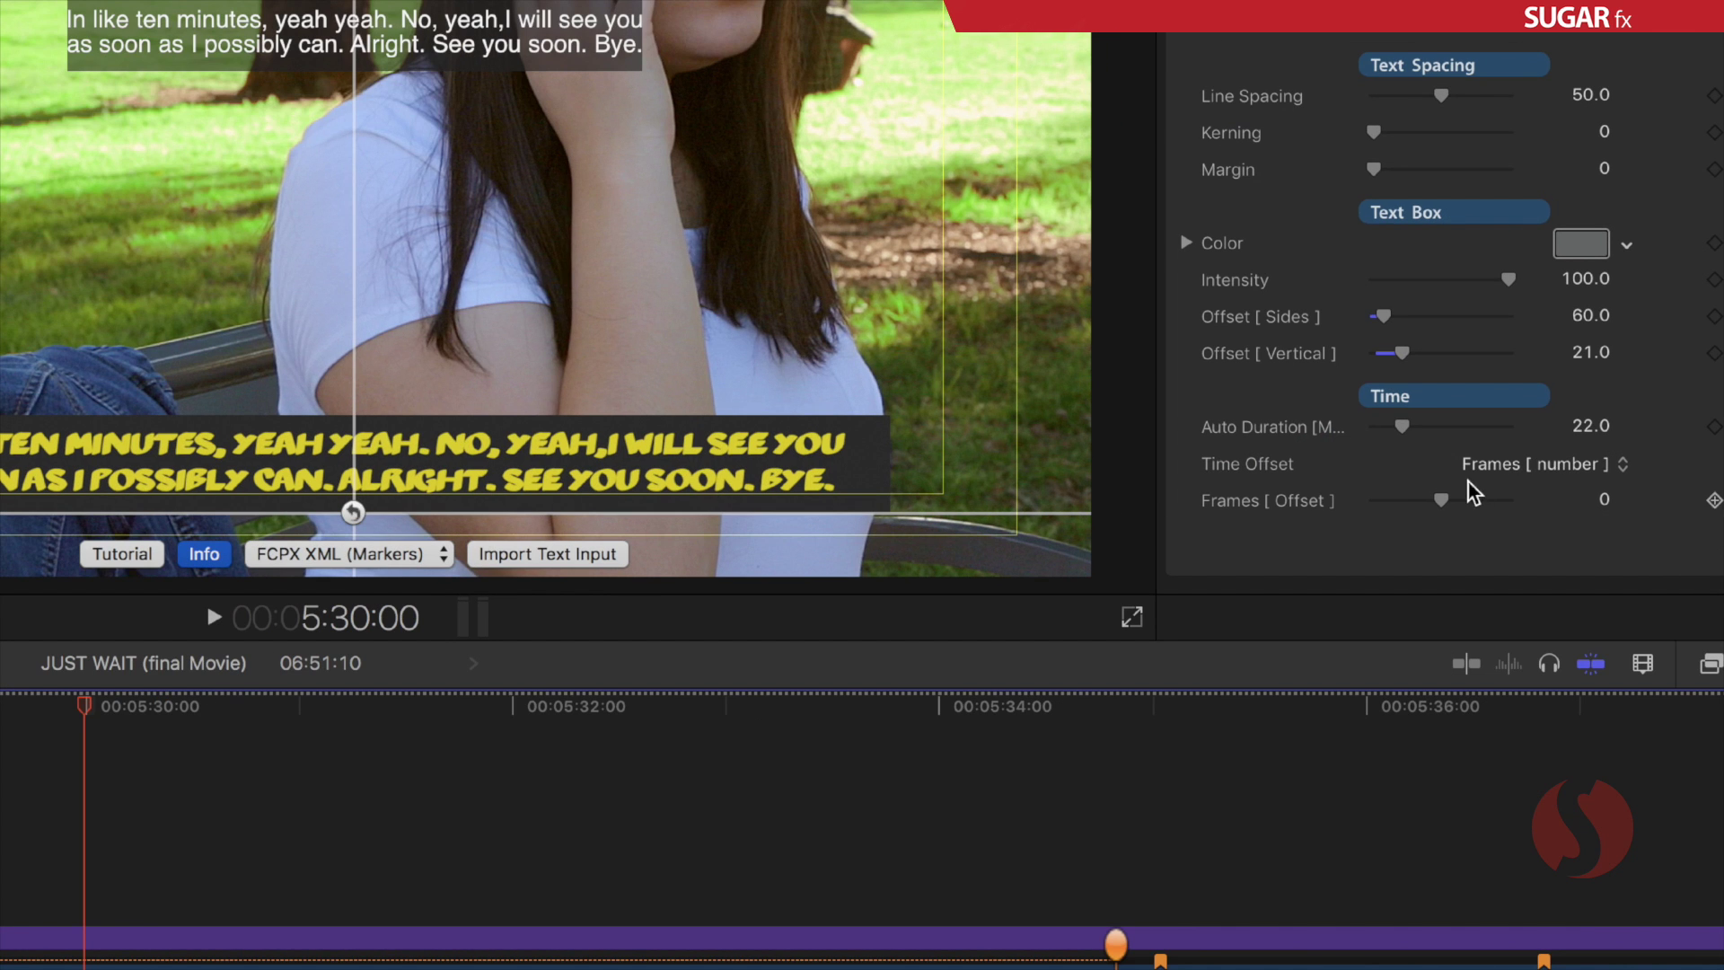
{"action": "left_click", "coordinate": [1607, 501]}
{"action": "type", "text": "54"}
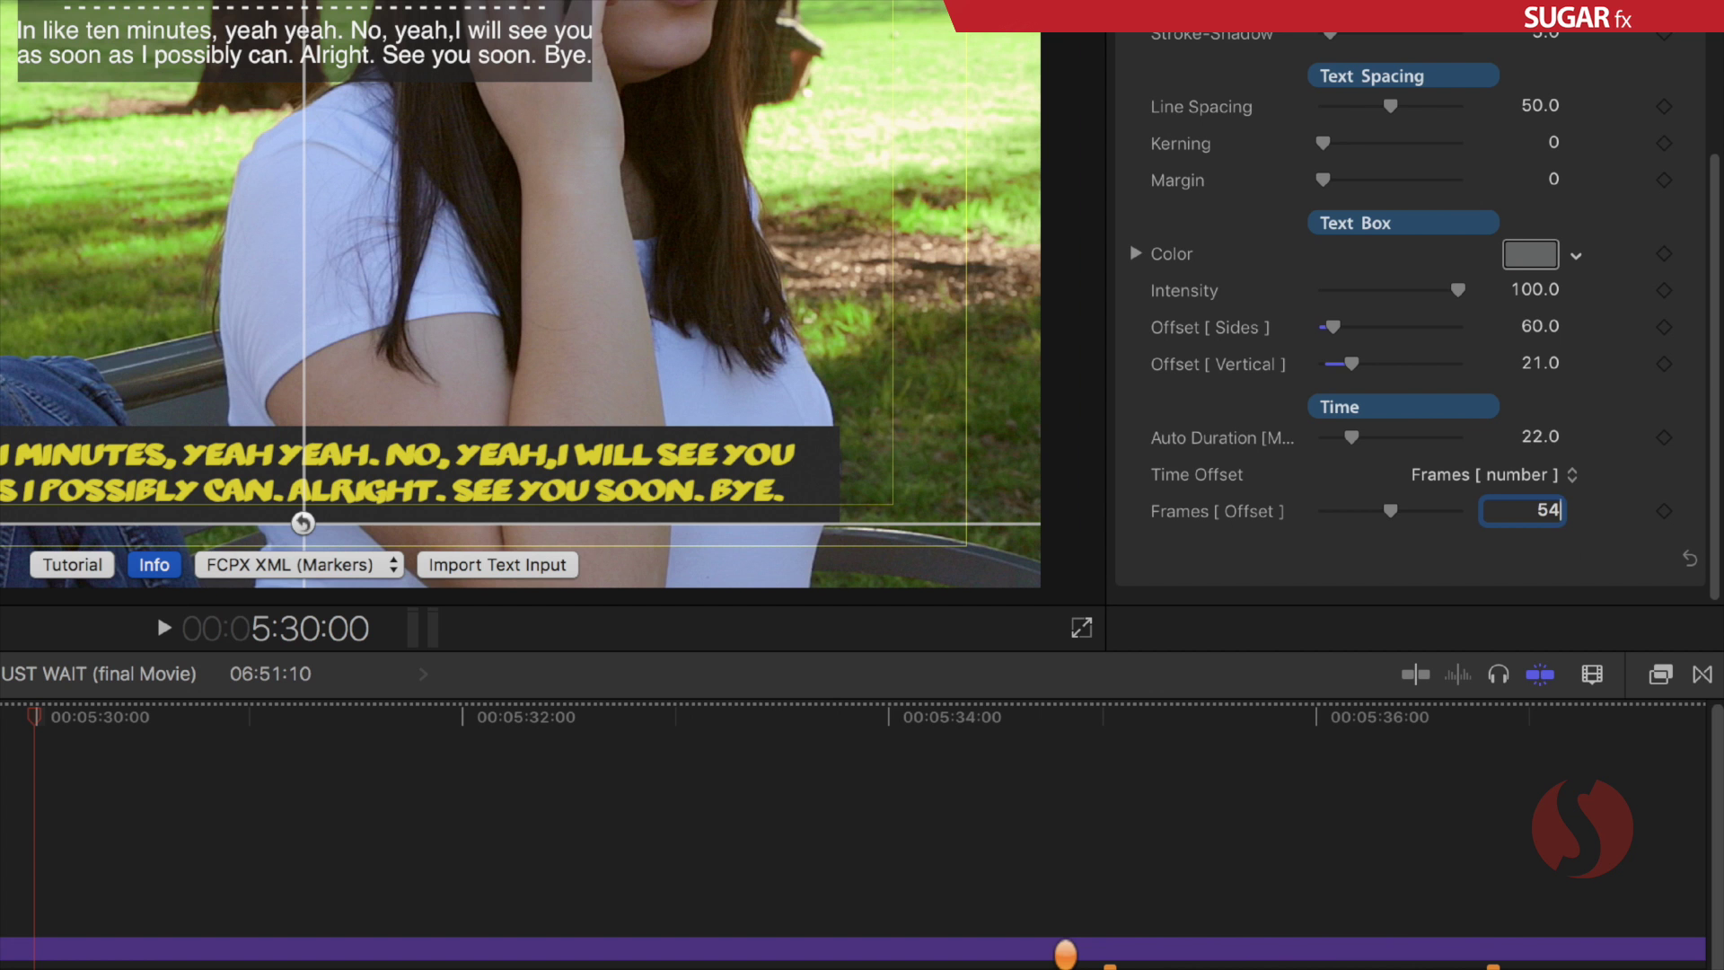
{"action": "key", "text": "Return"}
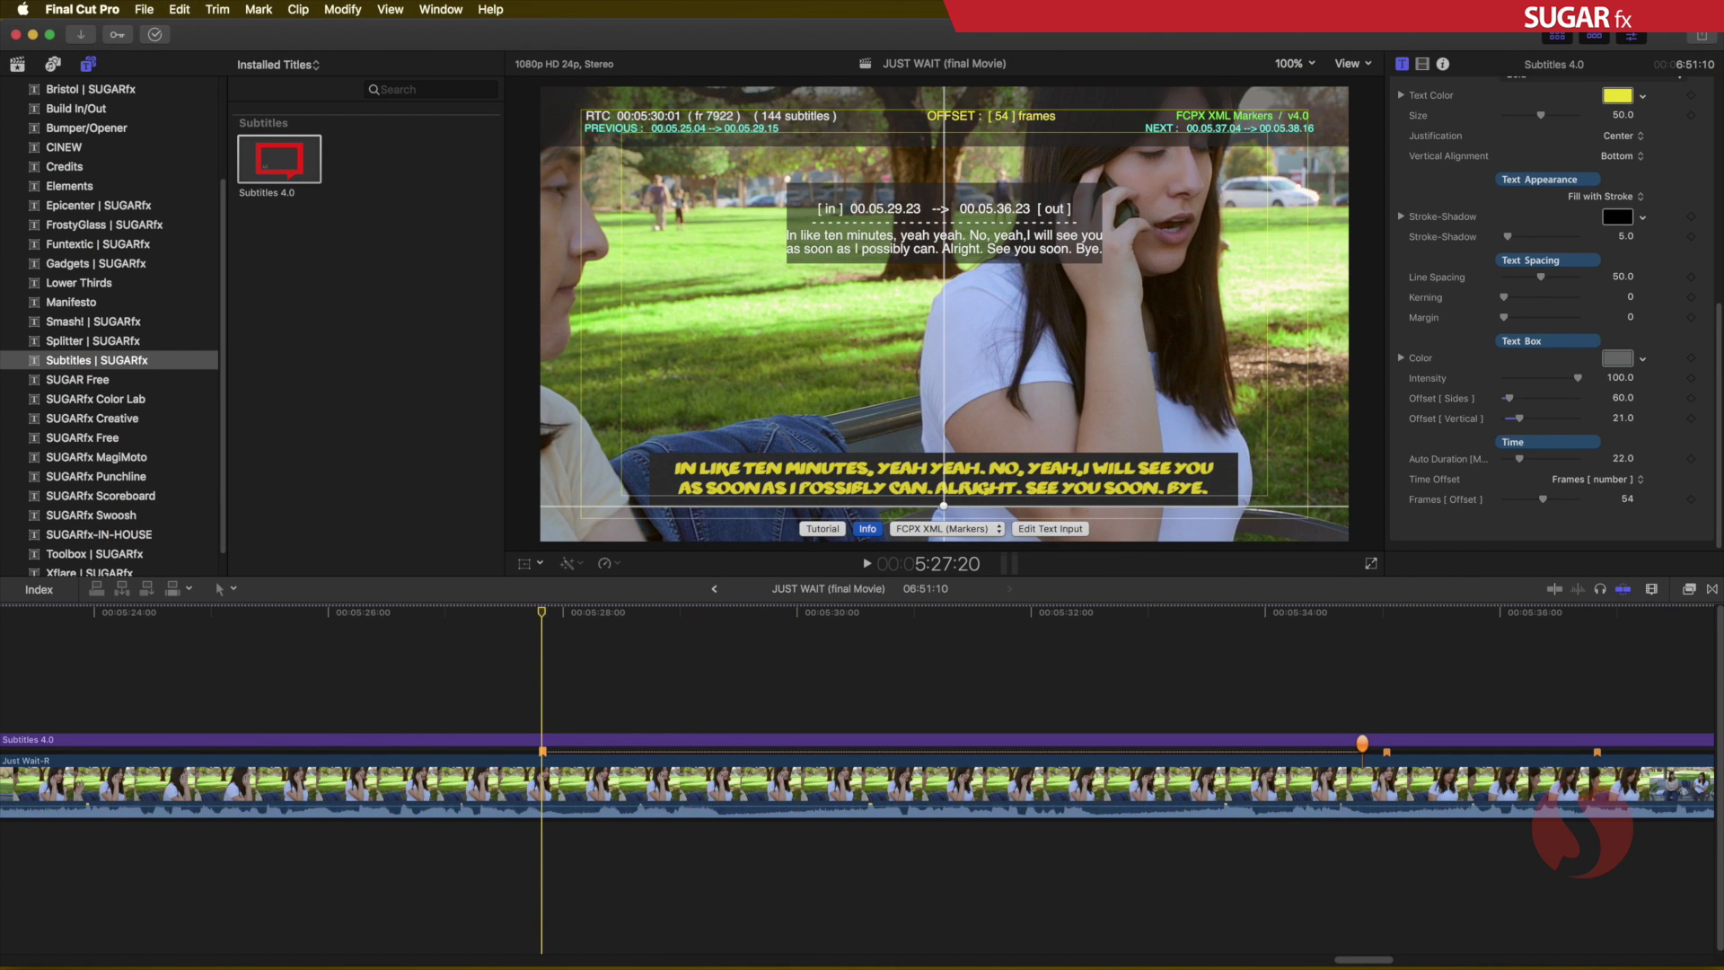
Step frames around 5:27:20 to check timing, then change the offset to 52 frames.
{"action": "key", "text": "Left"}
{"action": "key", "text": "Left"}
{"action": "key", "text": "Left"}
{"action": "key", "text": "Left"}
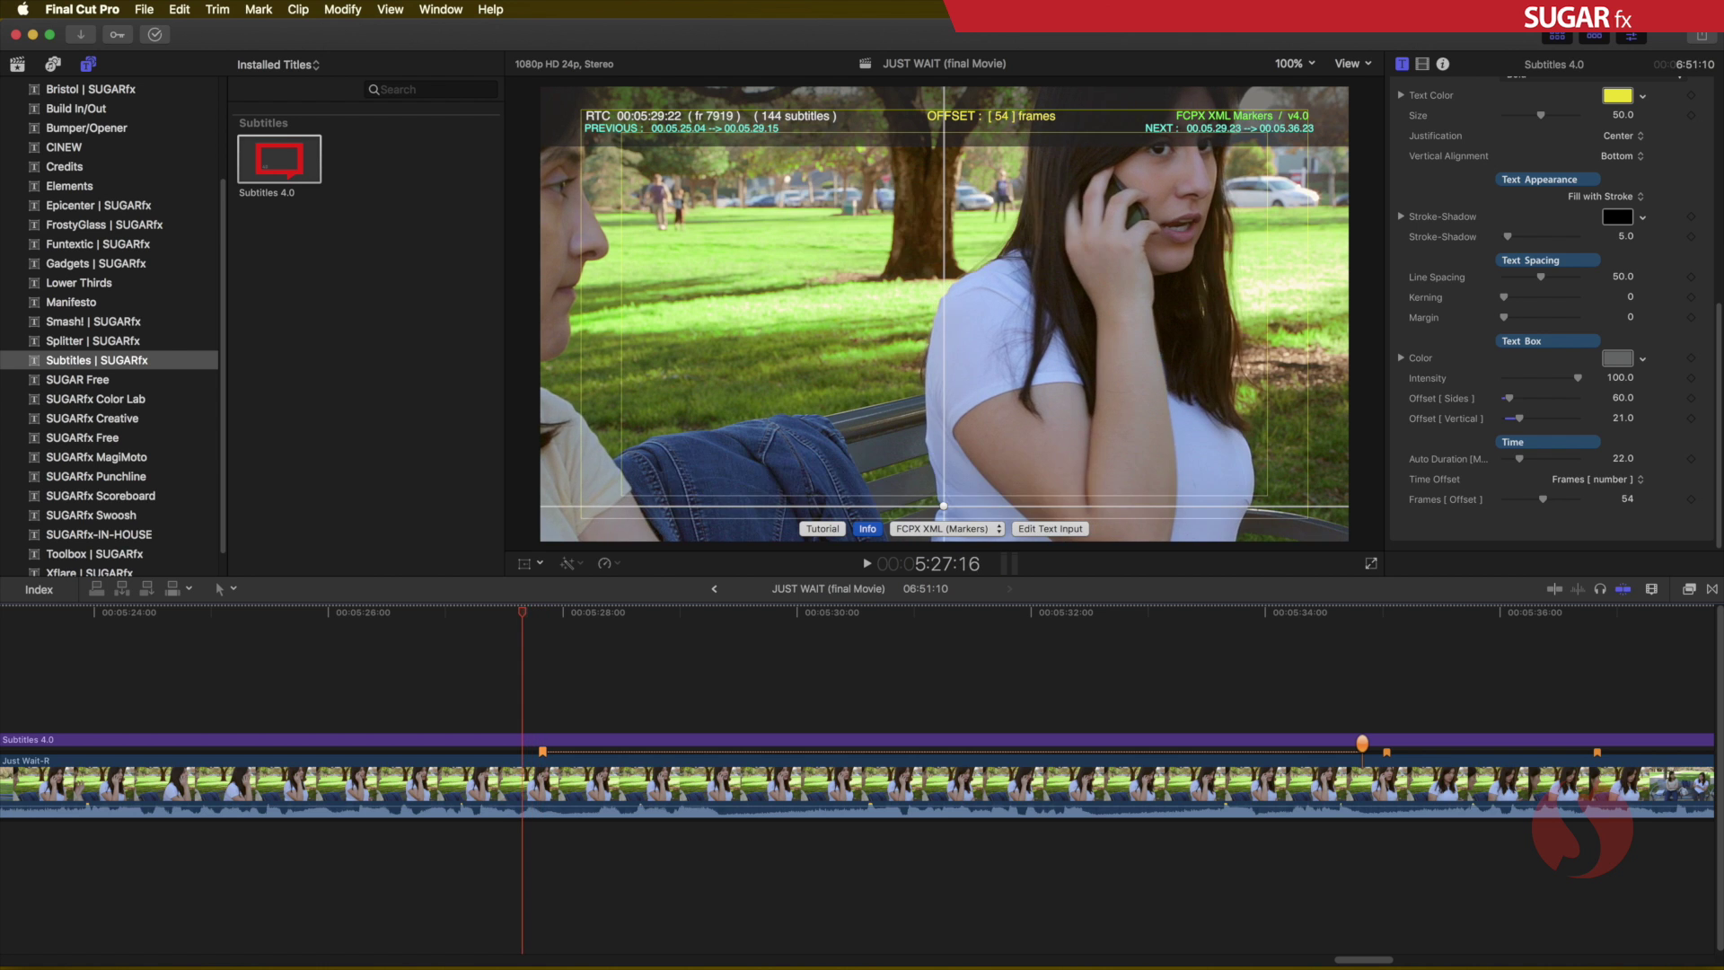
{"action": "key", "text": "Right"}
{"action": "key", "text": "Right"}
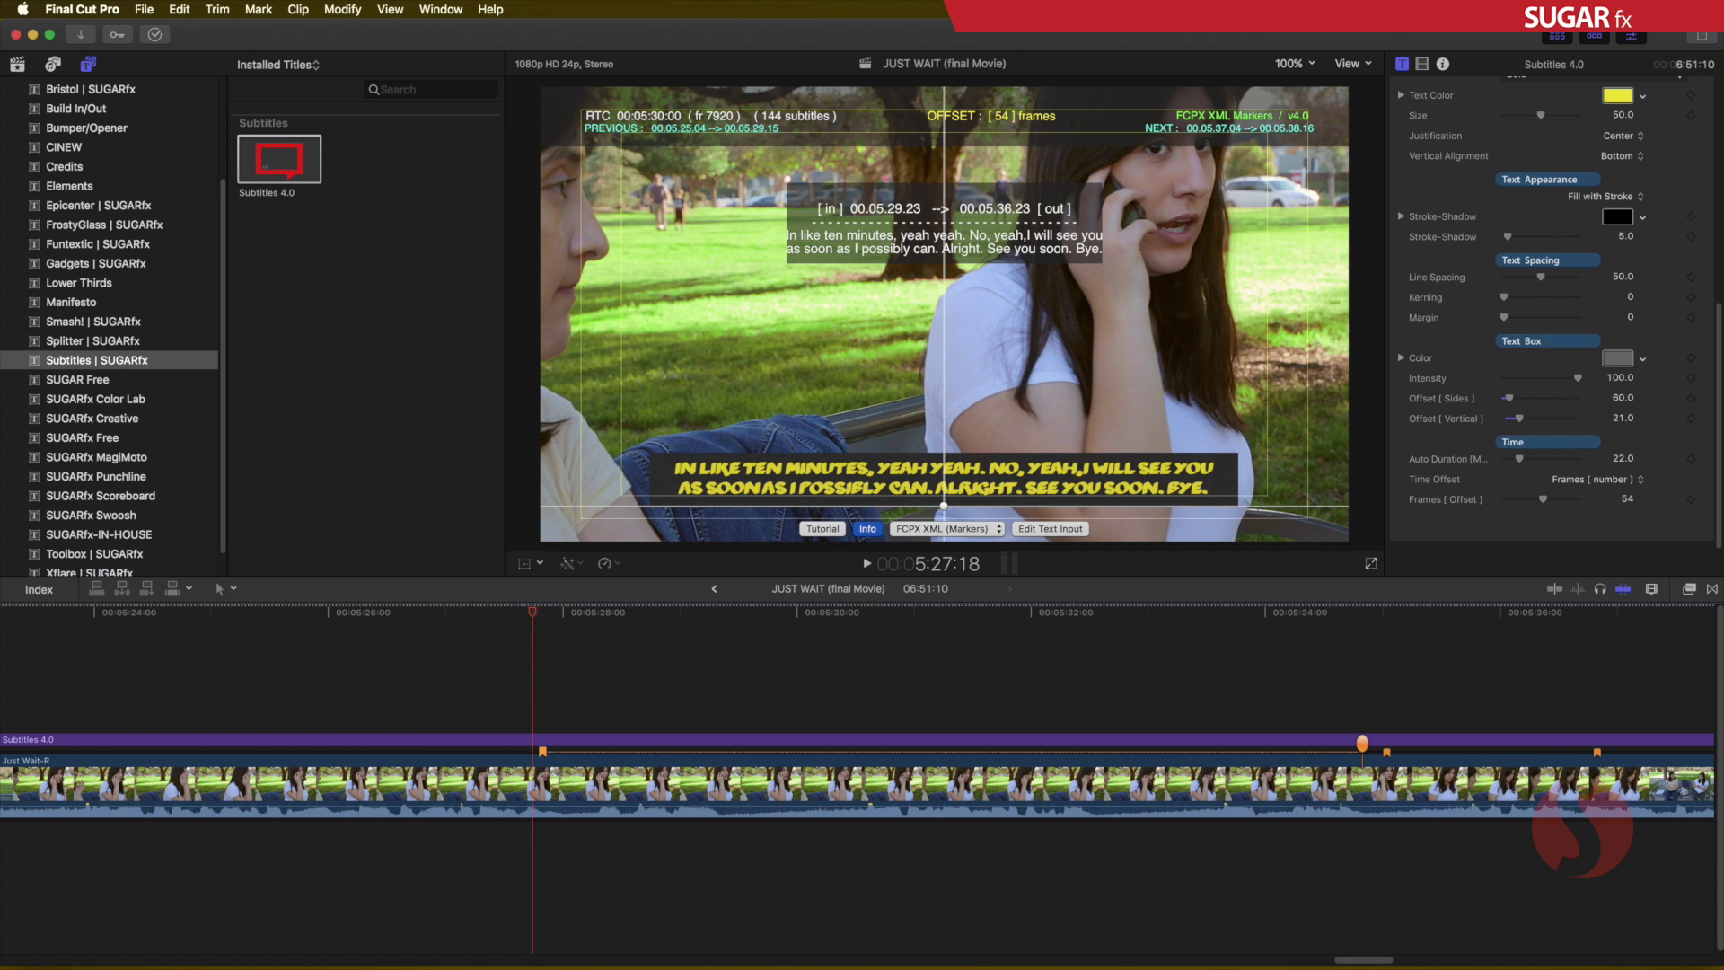
{"action": "key", "text": "Right"}
{"action": "key", "text": "Right"}
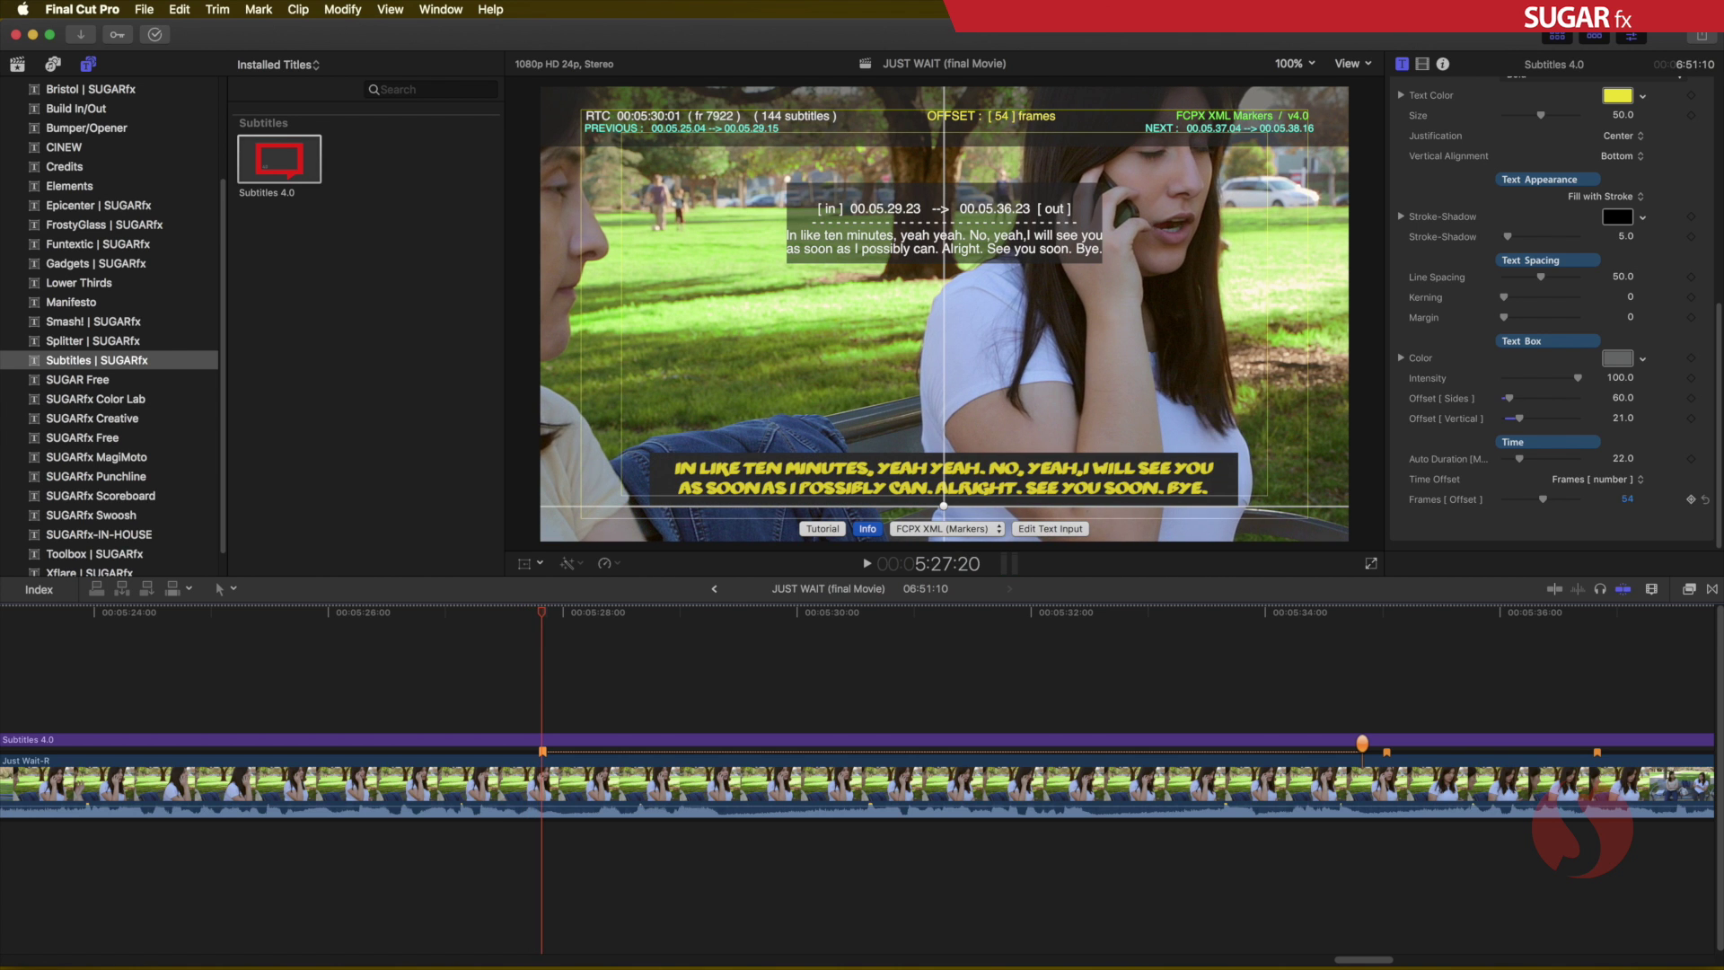
{"action": "left_click", "coordinate": [1614, 498]}
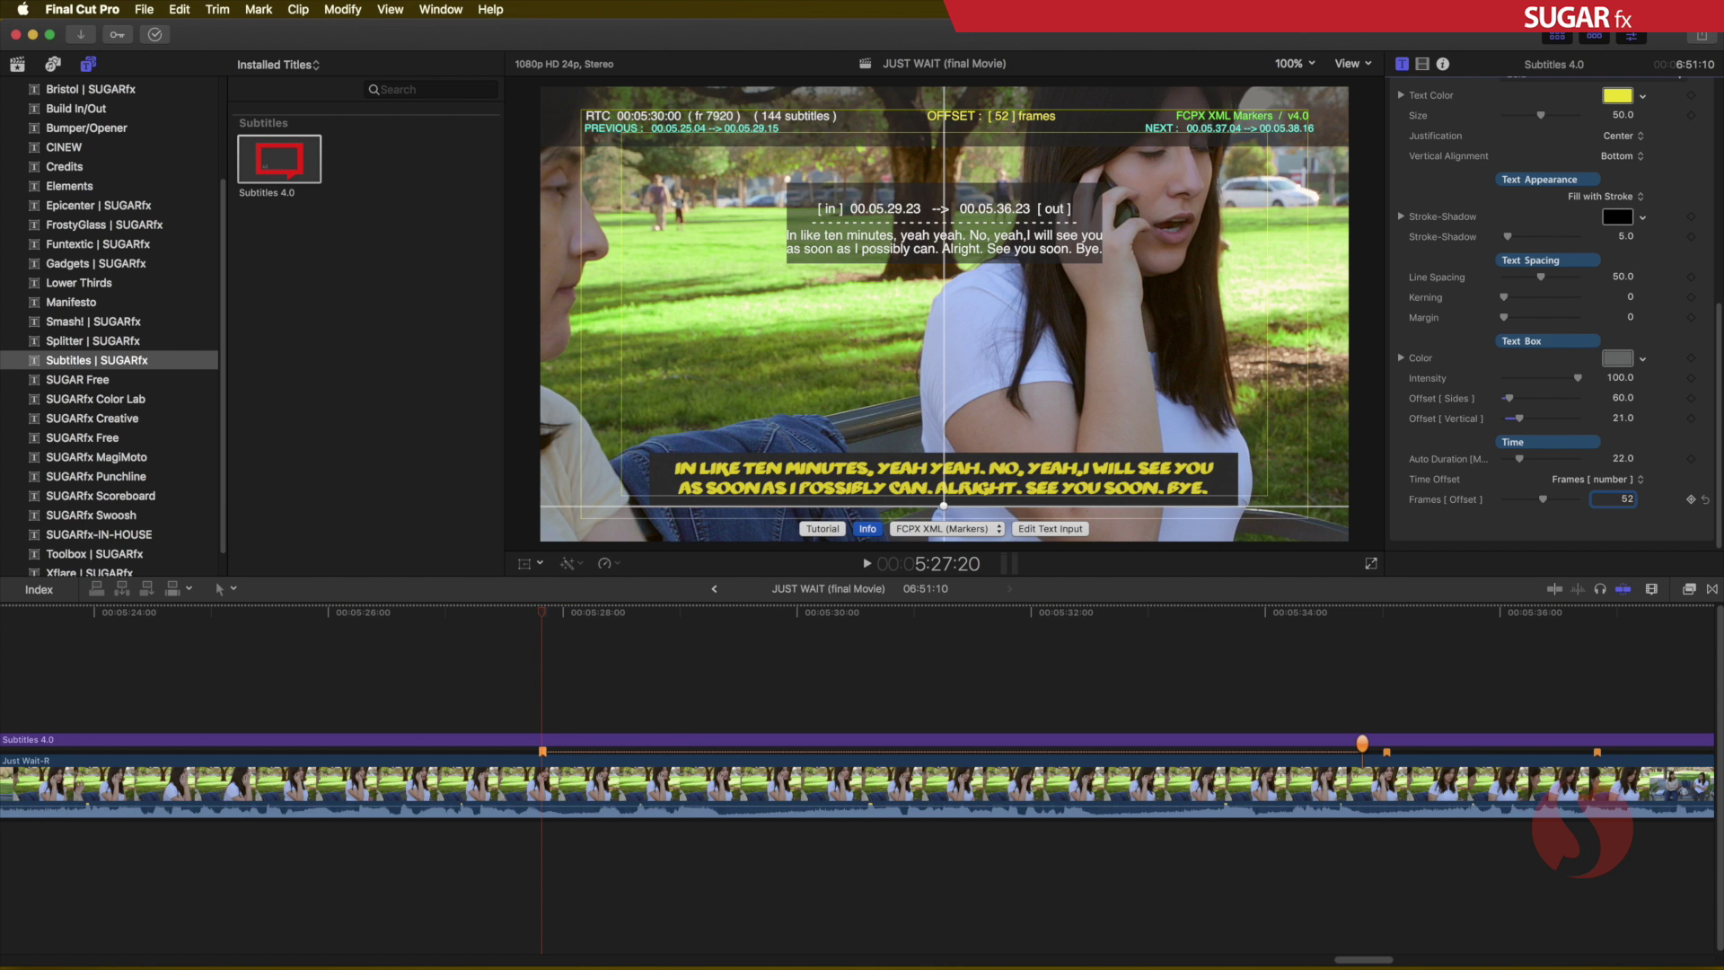
{"action": "left_click", "coordinate": [537, 610]}
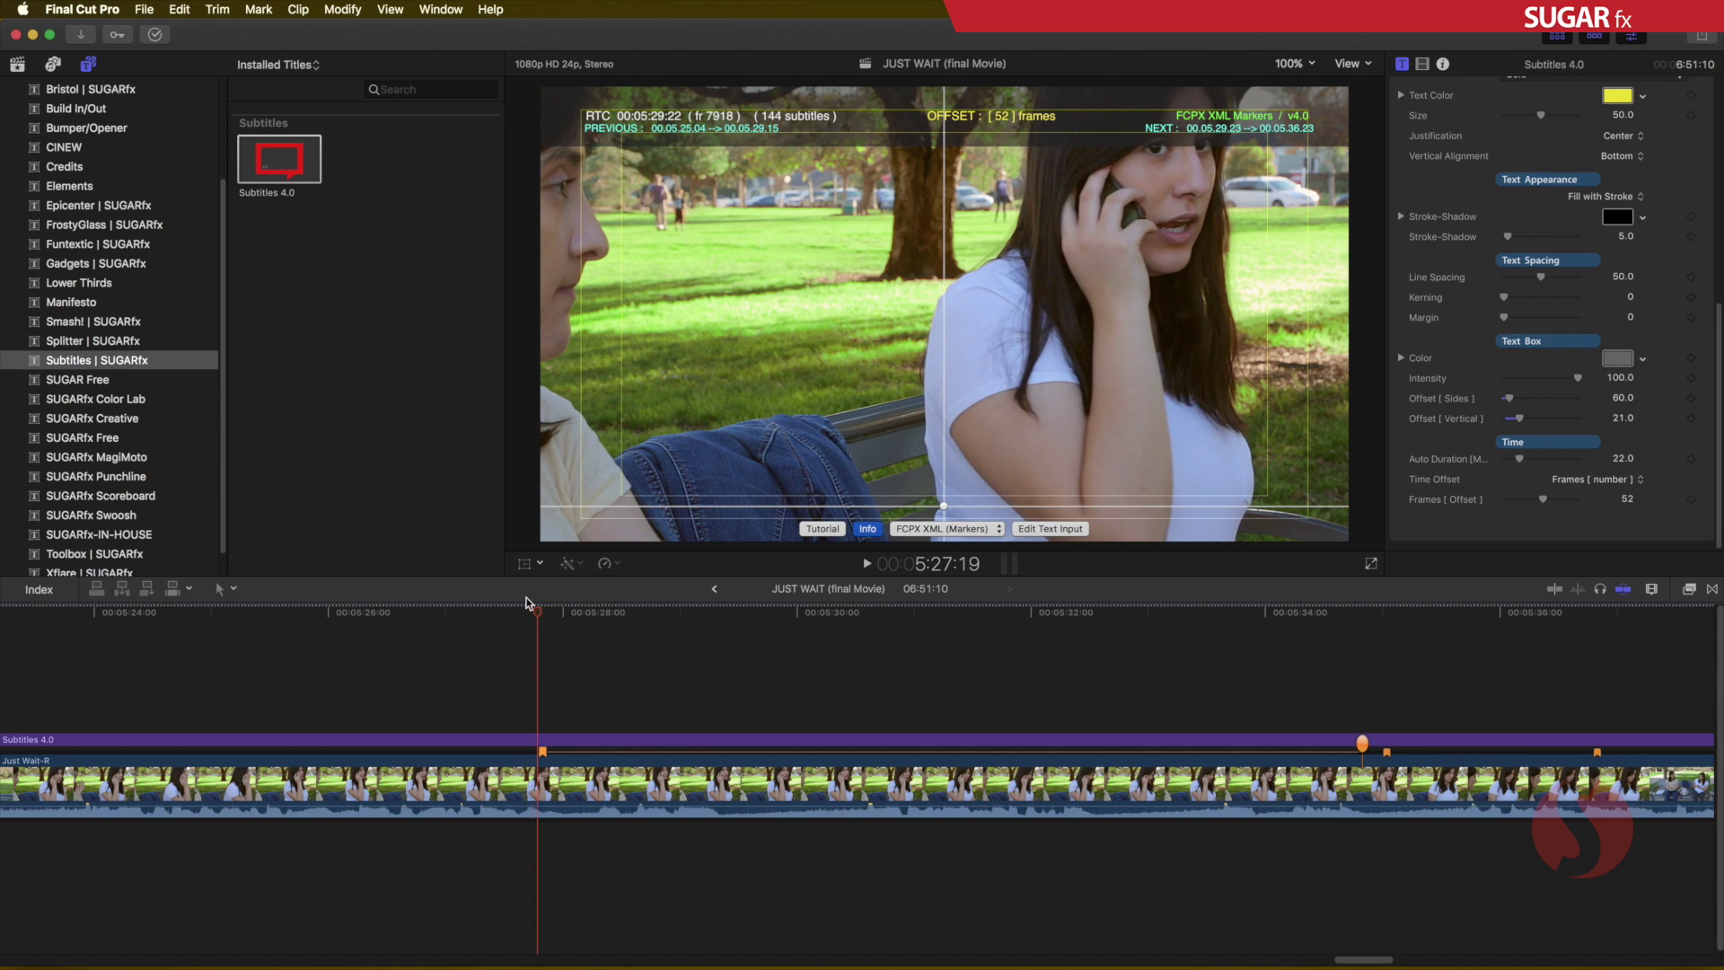
{"action": "key", "text": "Right"}
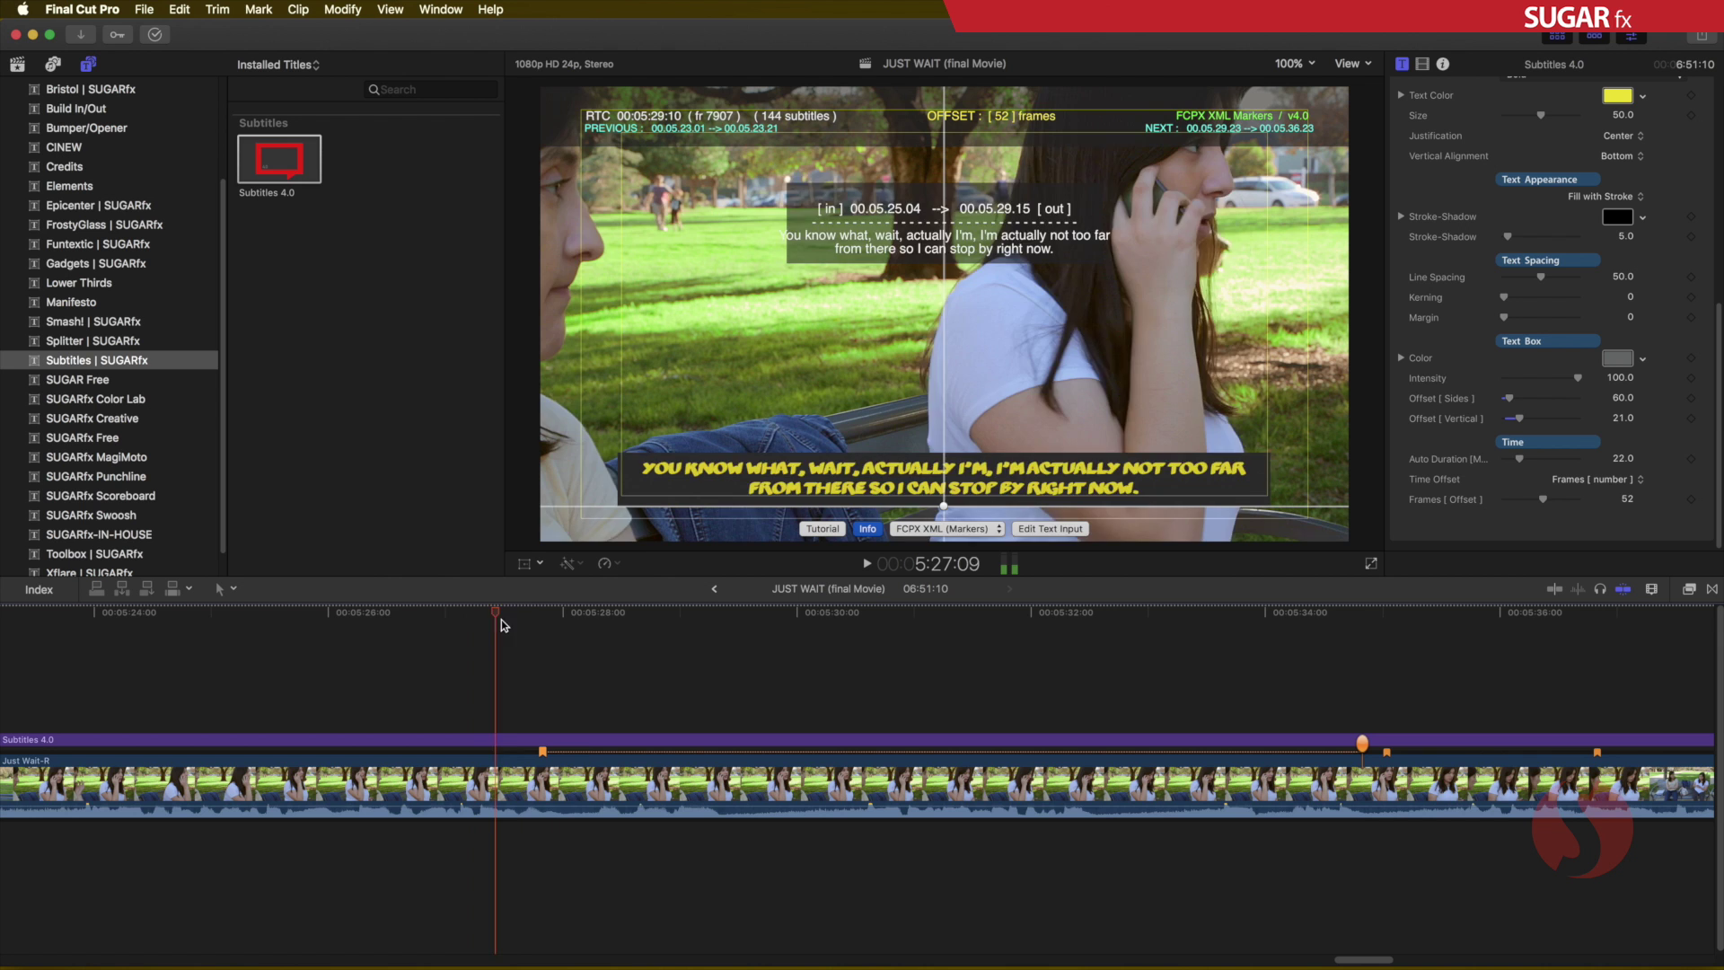
Preview the offset subtitles near 5:34 and 5:35:14, then return the playhead to 5:30:13.
{"action": "left_click", "coordinate": [1366, 680]}
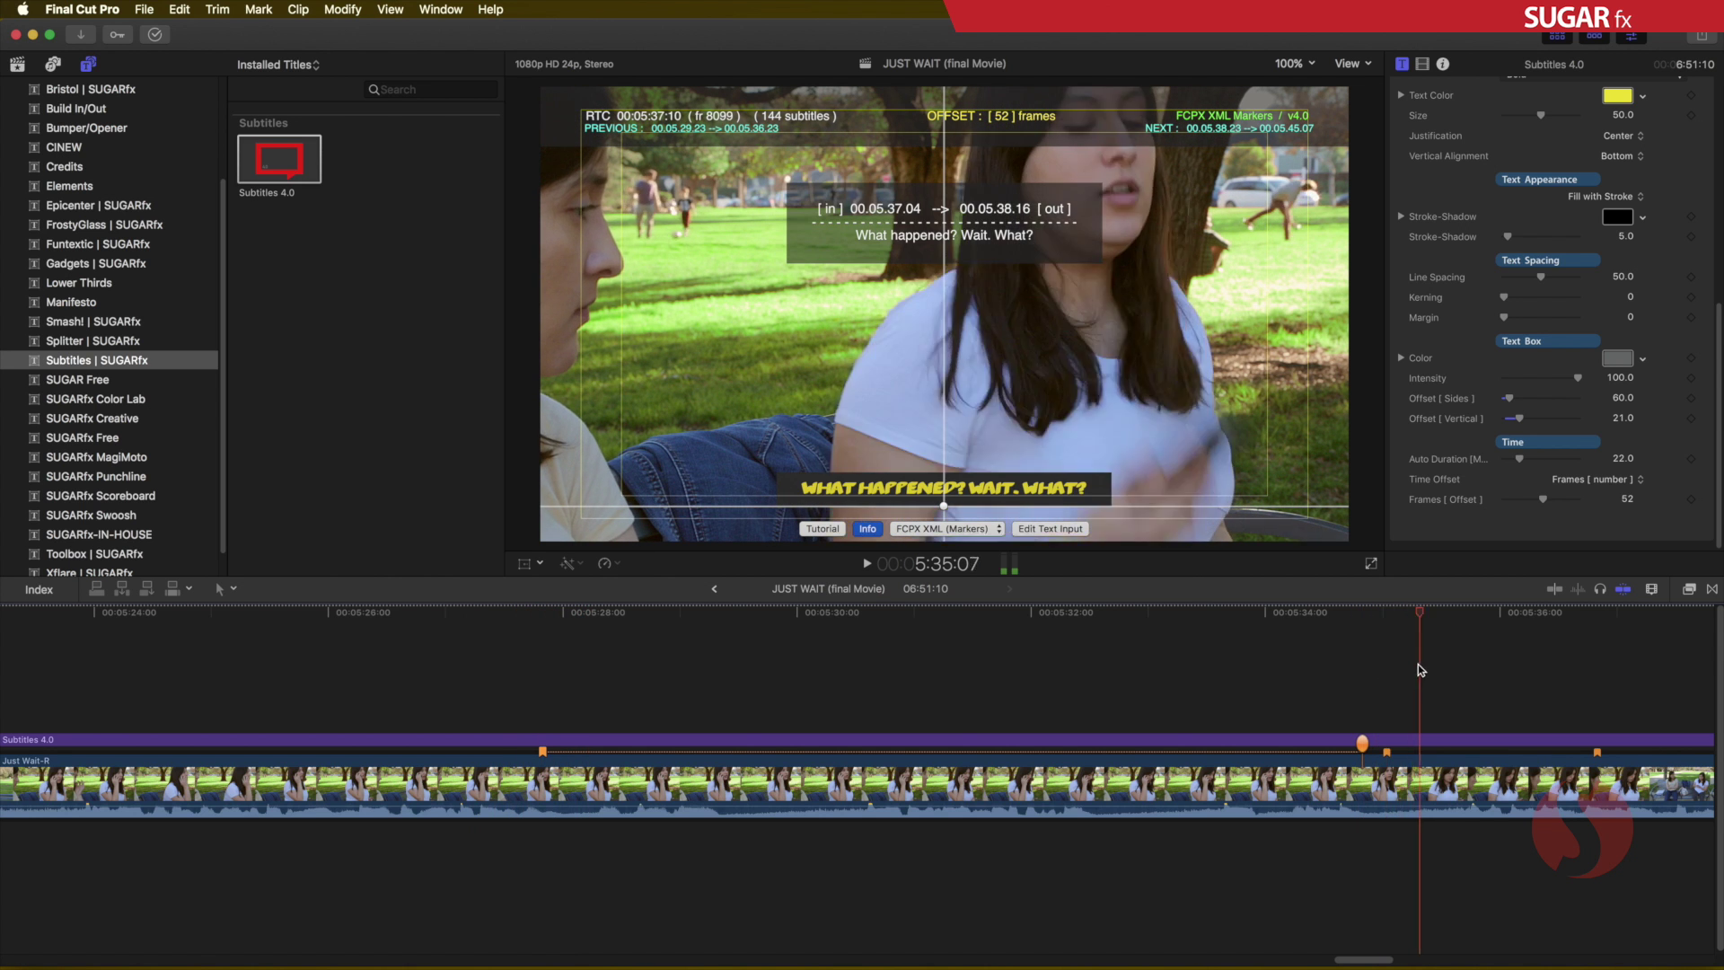
{"action": "left_click", "coordinate": [1451, 665]}
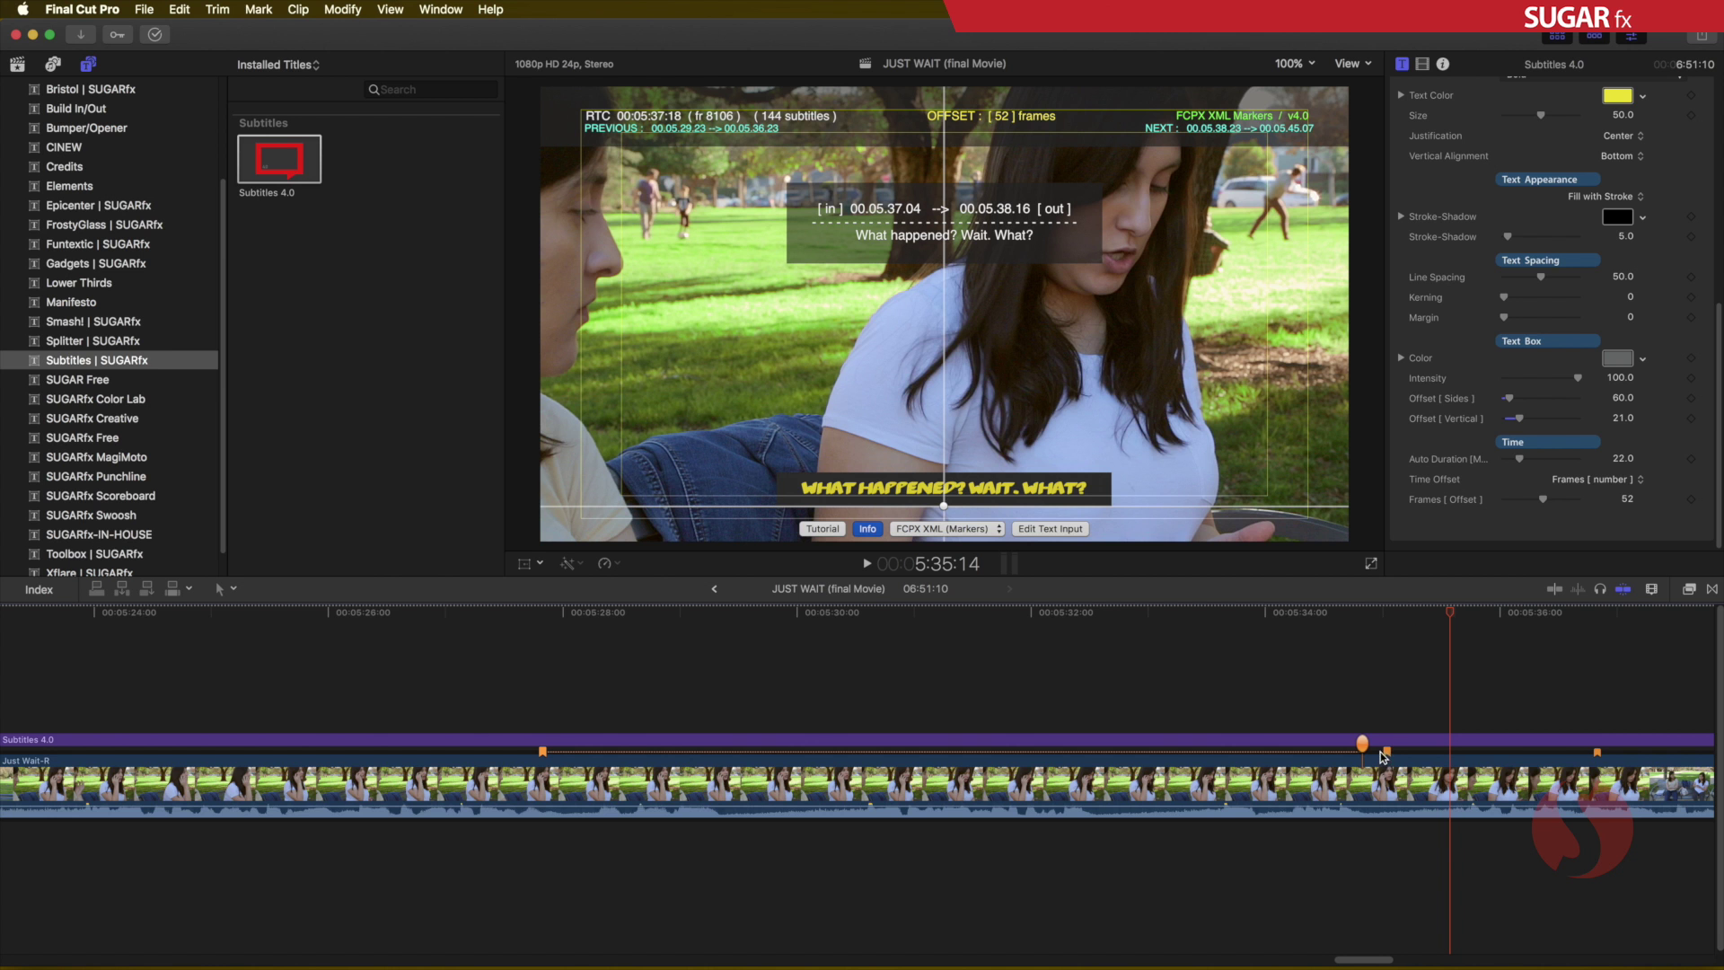
{"action": "left_click", "coordinate": [863, 629]}
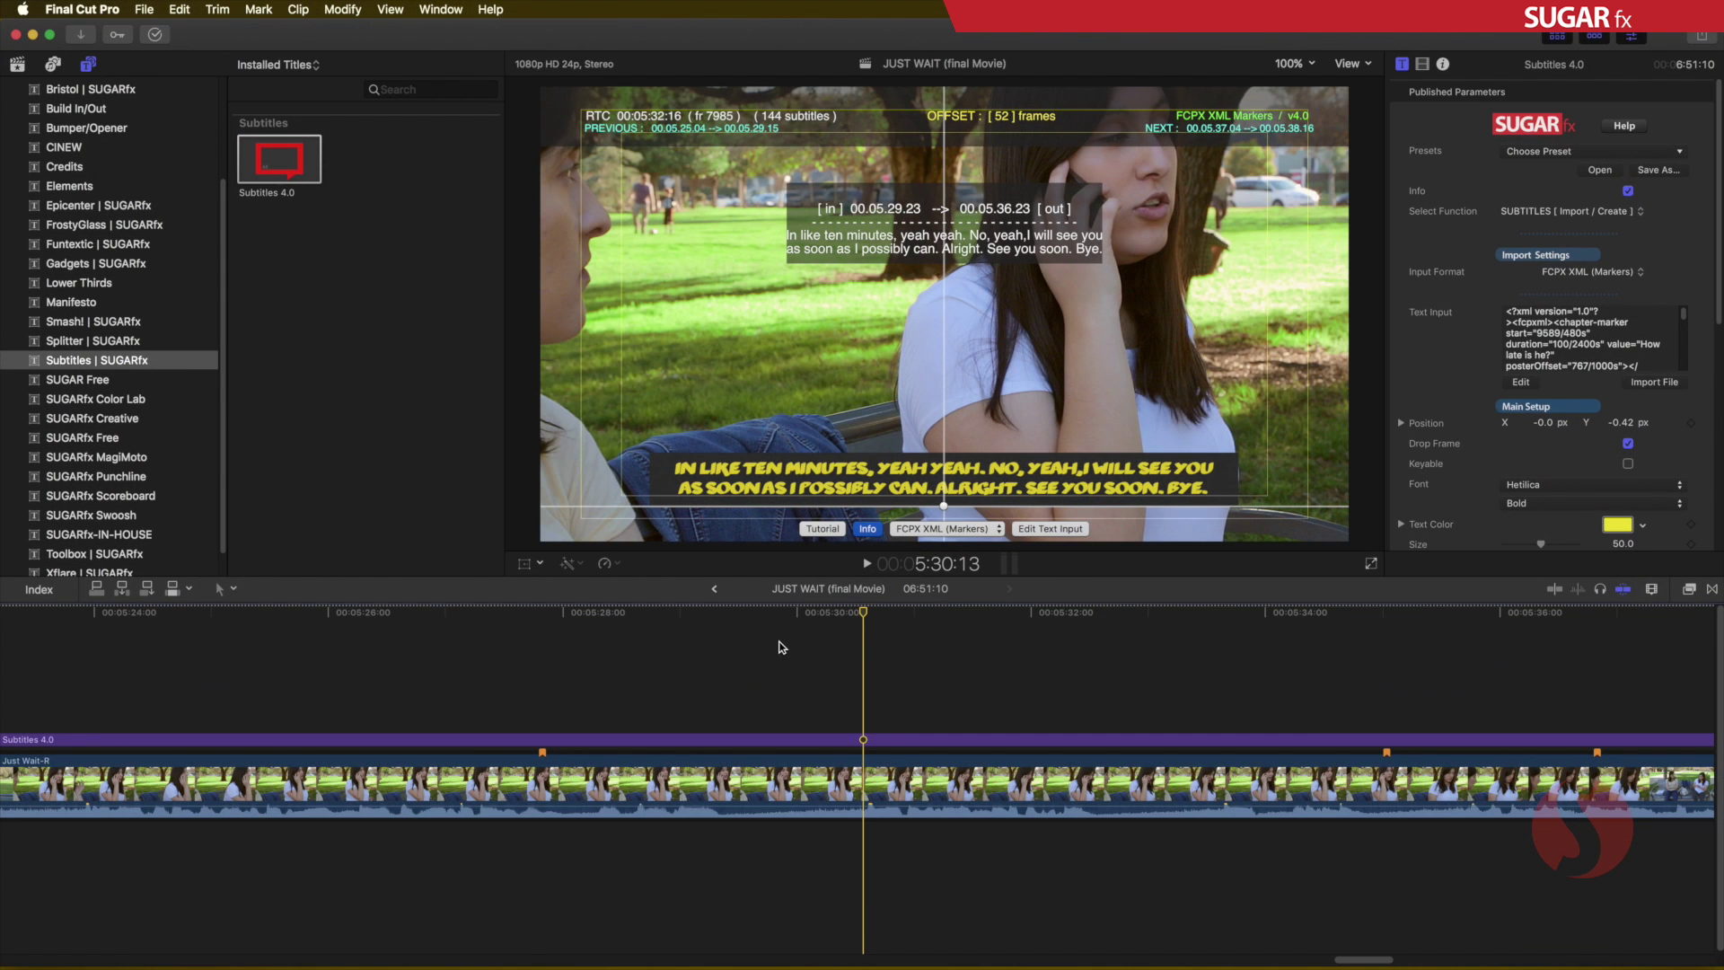
Change the title's Select Function to EXPORT [Data Exchange] to reveal the Test File export name.
{"action": "left_click_drag", "start_coordinate": [778, 640], "coordinate": [911, 744]}
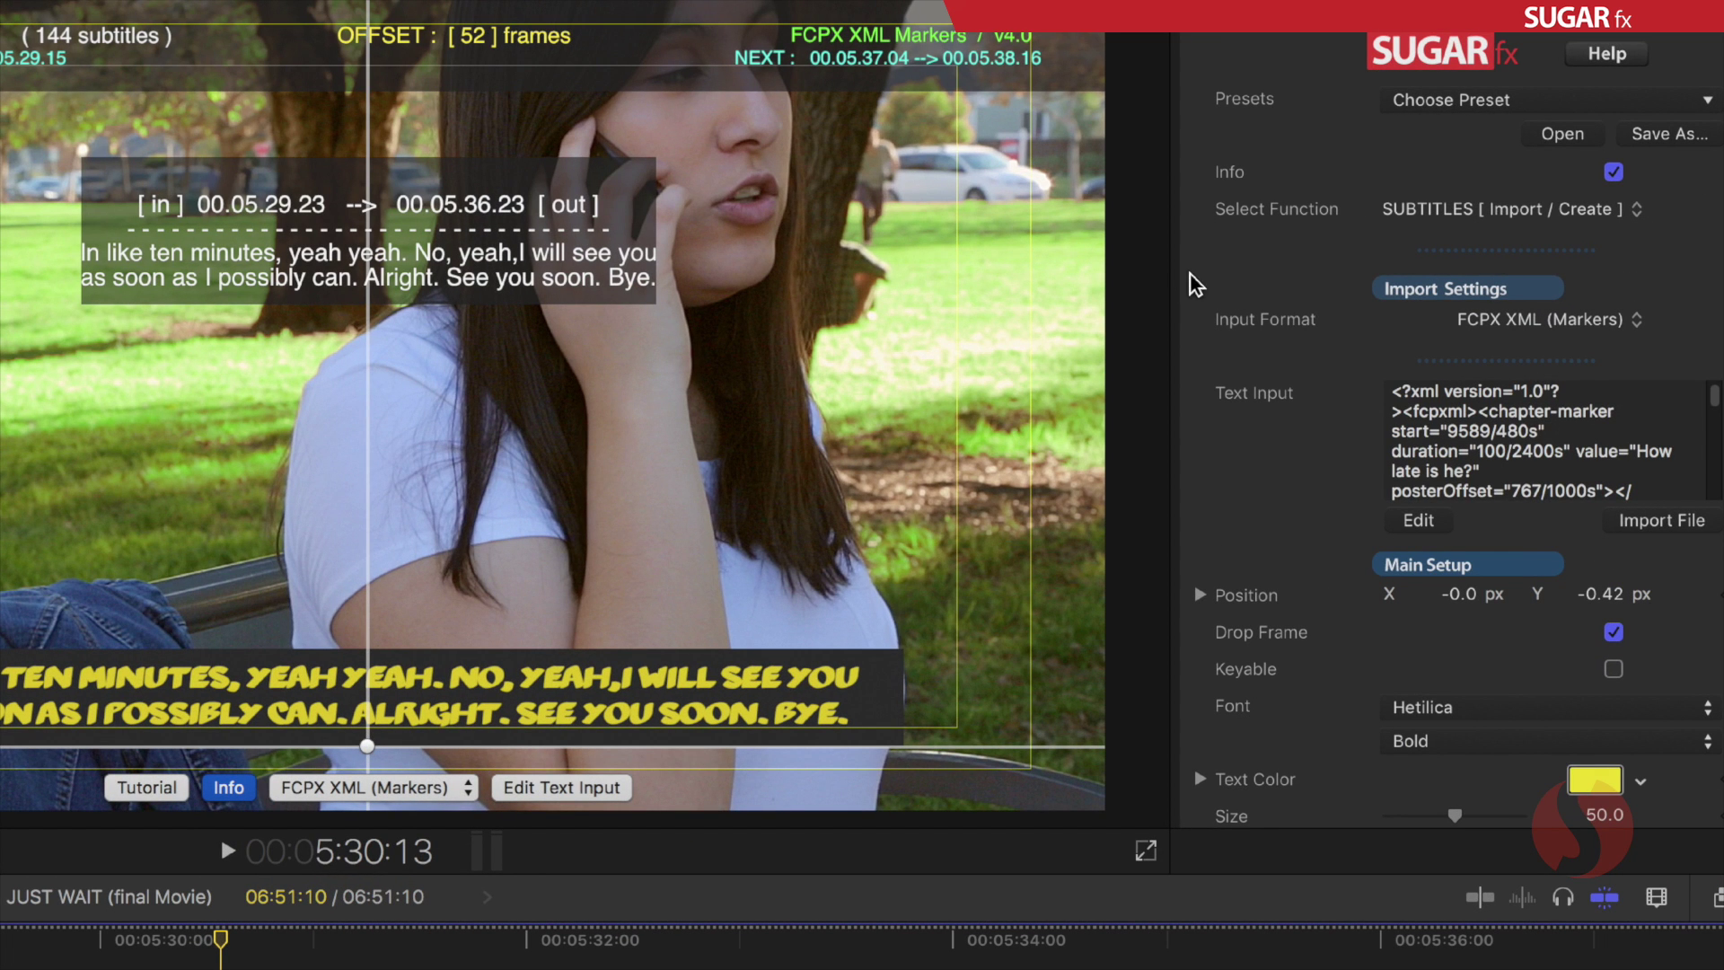
{"action": "left_click", "coordinate": [1452, 209]}
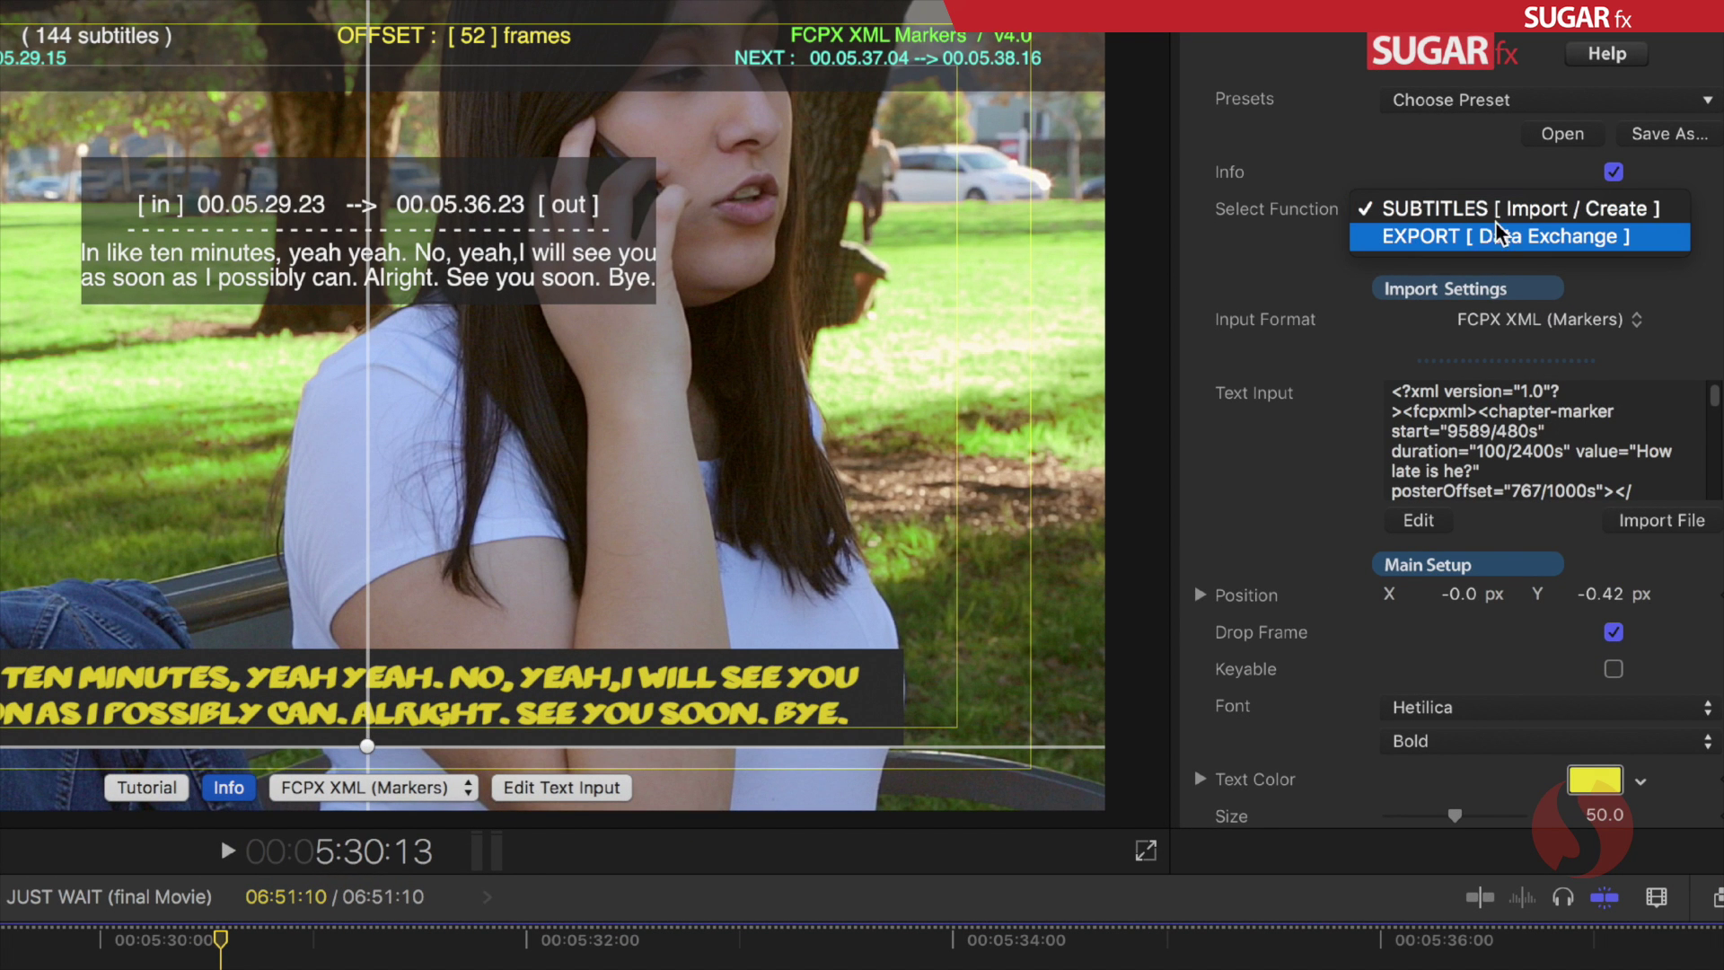
{"action": "left_click", "coordinate": [1534, 237]}
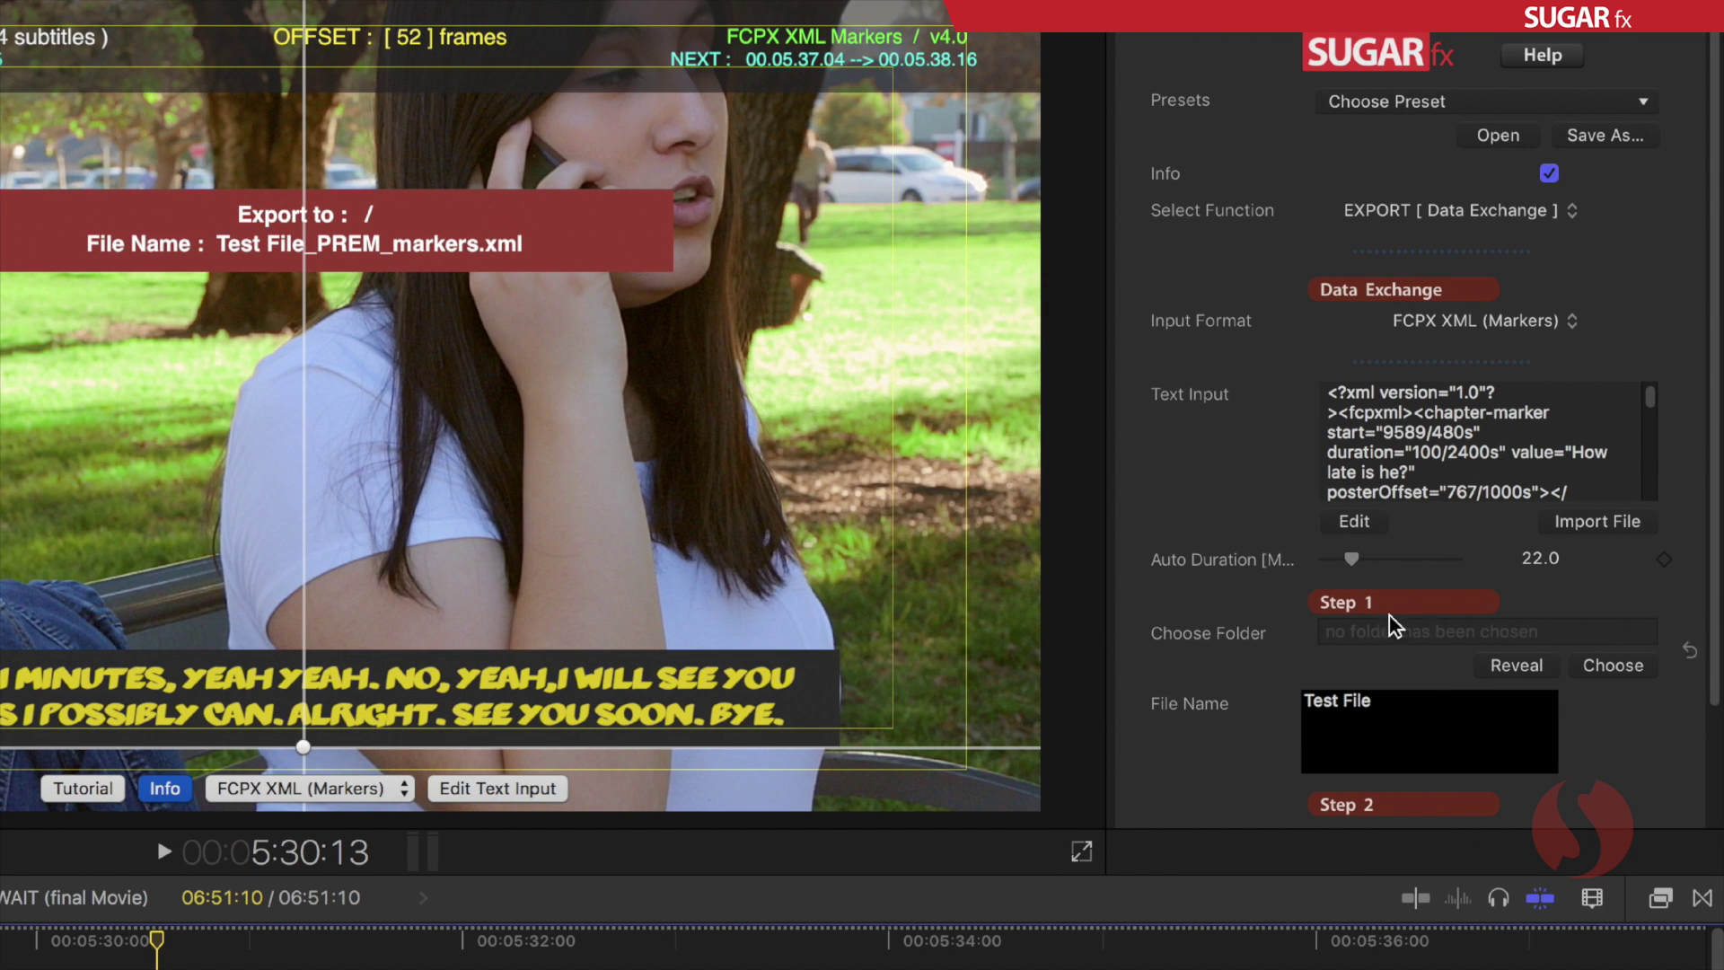
Set the export destination to the Exports SUBS folder and the file name to 'Offset Subs'.
{"action": "left_click", "coordinate": [1621, 672]}
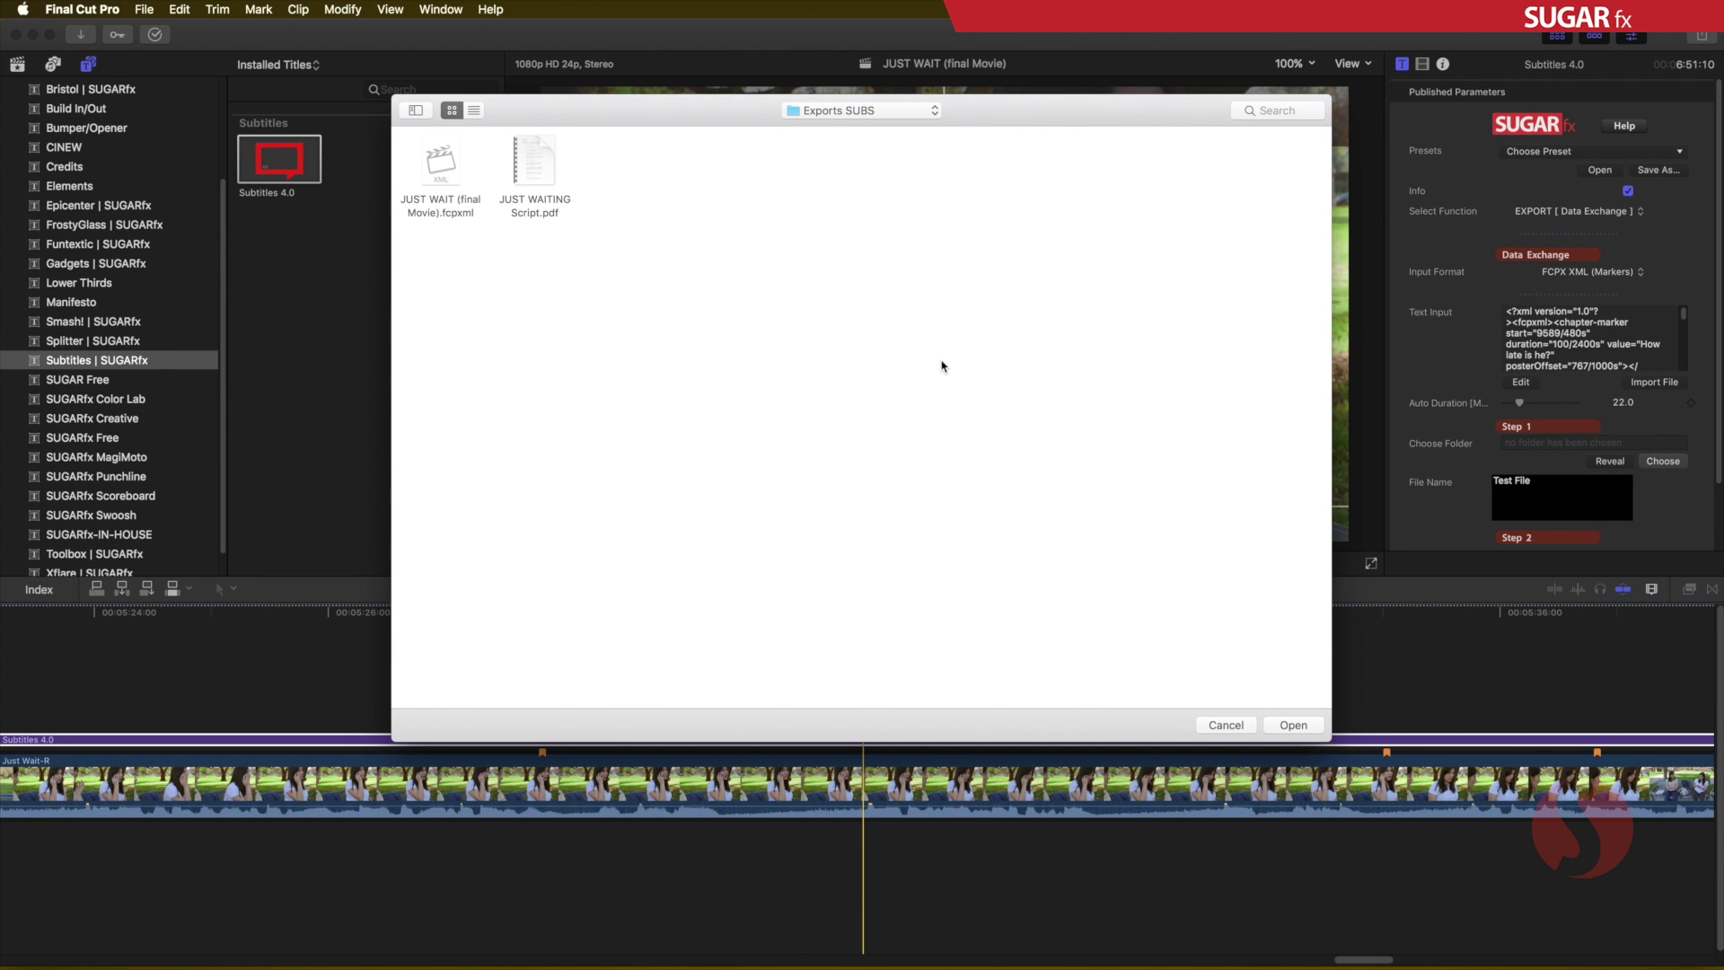
{"action": "left_click", "coordinate": [1293, 725]}
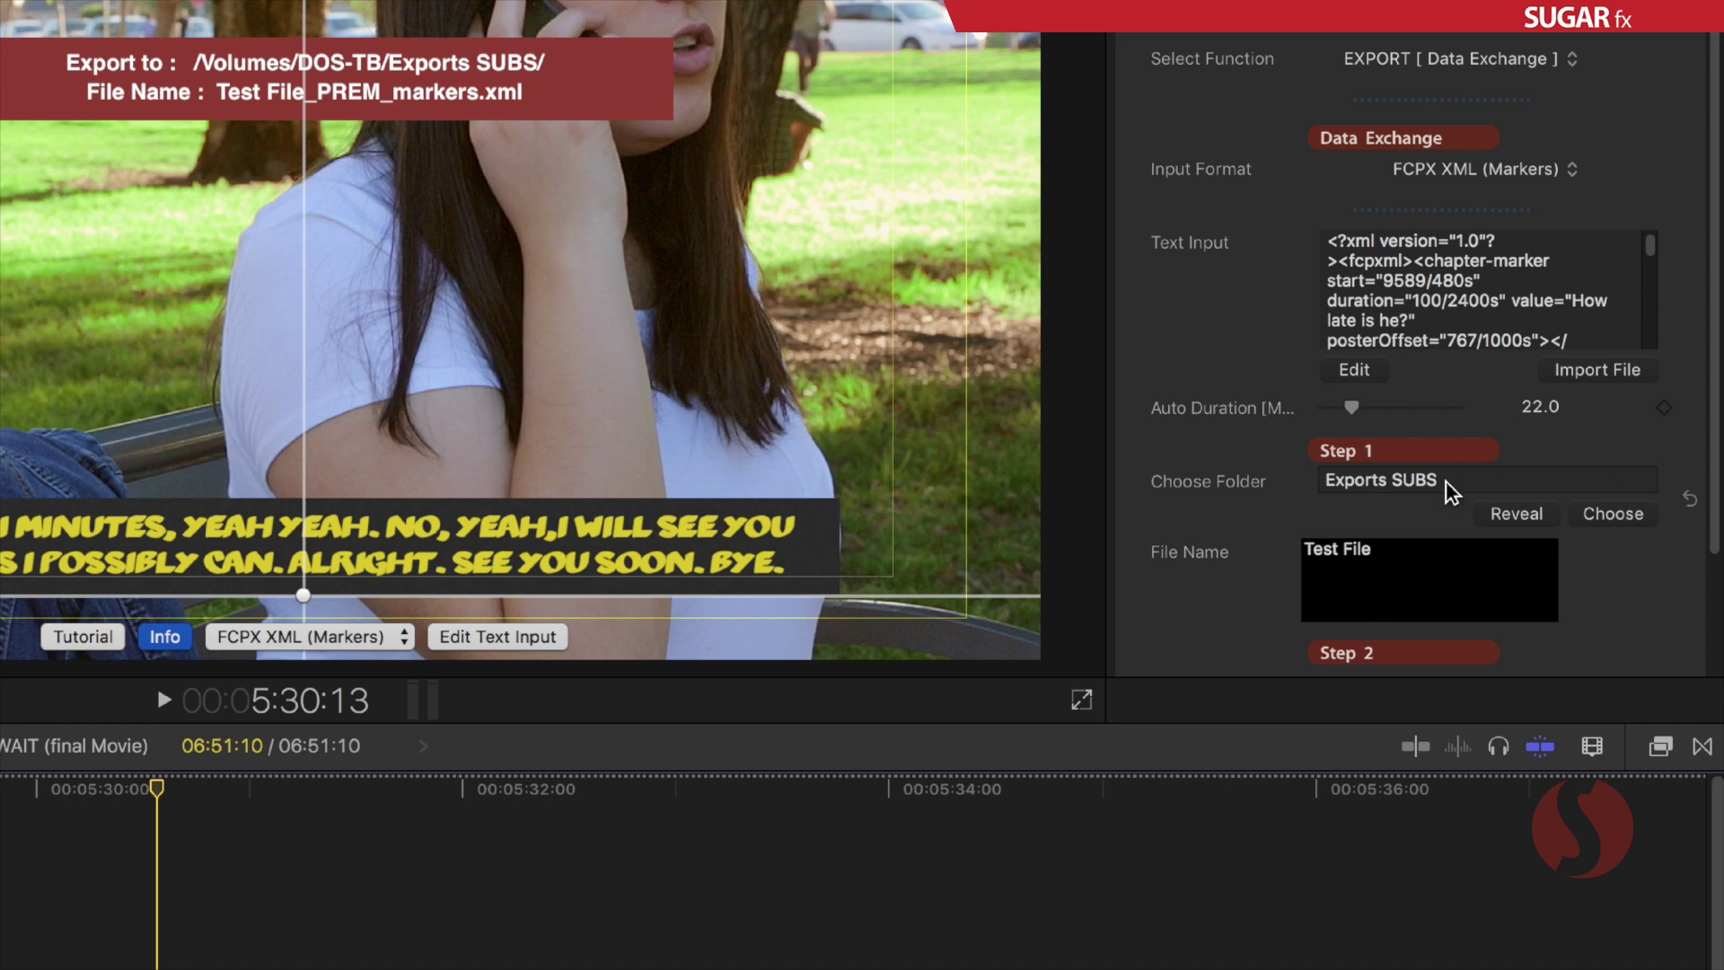
{"action": "left_click", "coordinate": [1401, 563]}
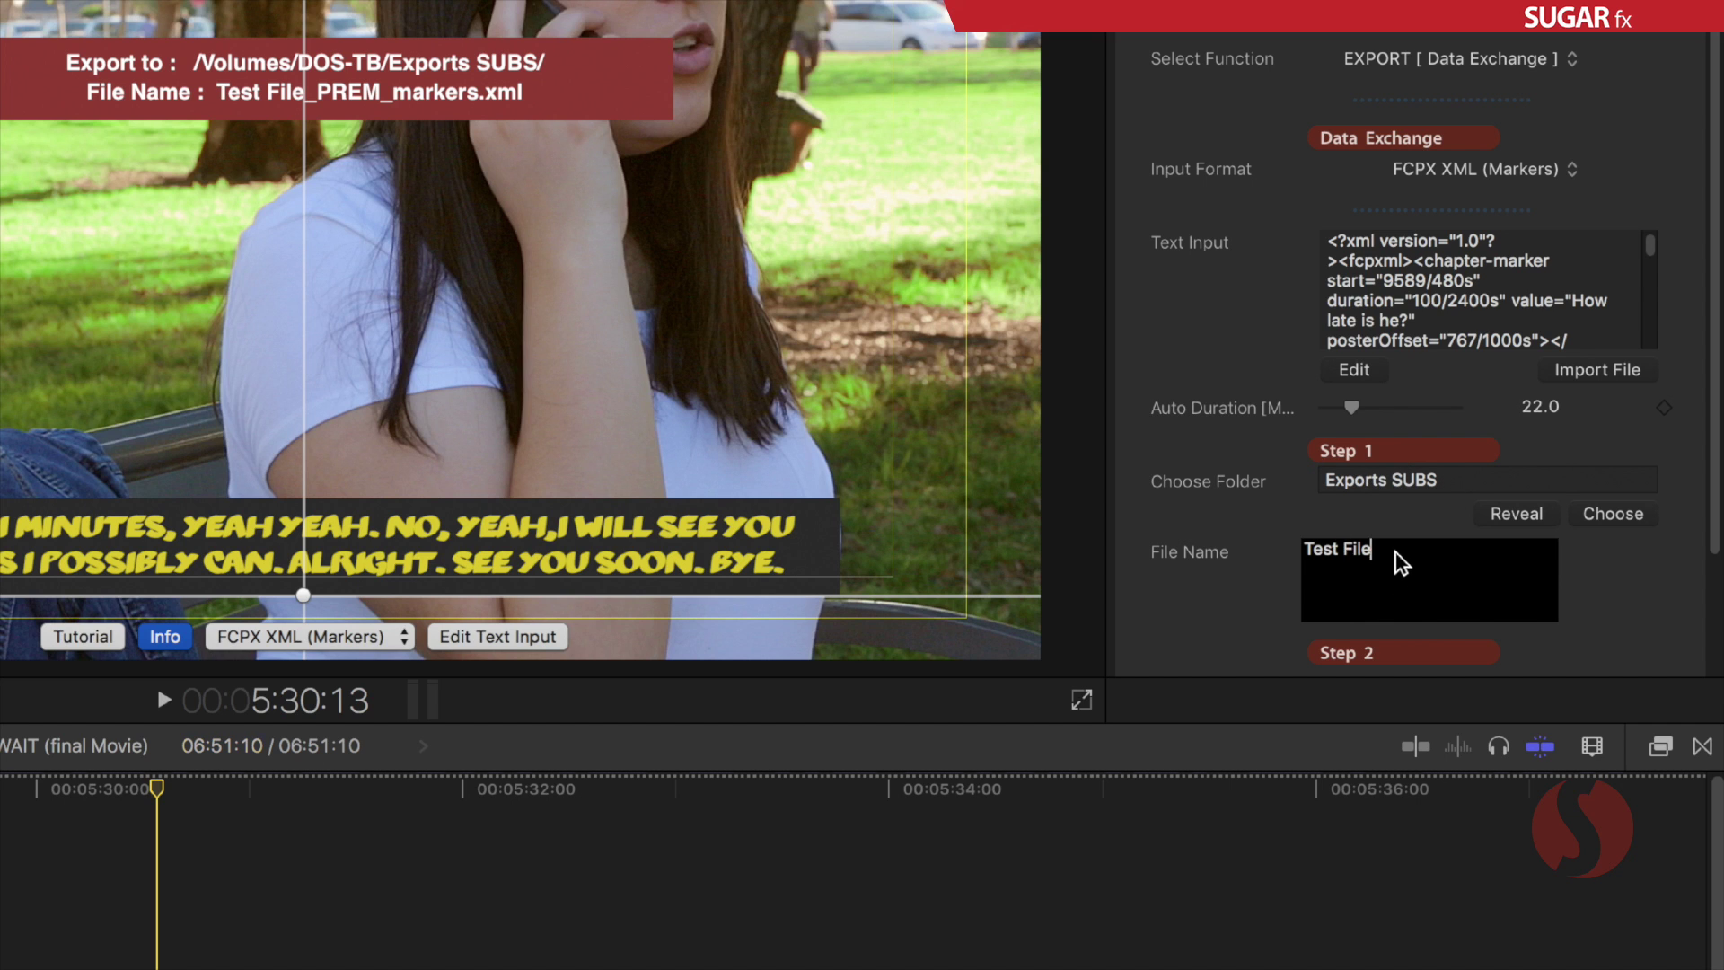
{"action": "left_click_drag", "start_coordinate": [1401, 563], "coordinate": [1293, 550]}
{"action": "type", "text": "Of"}
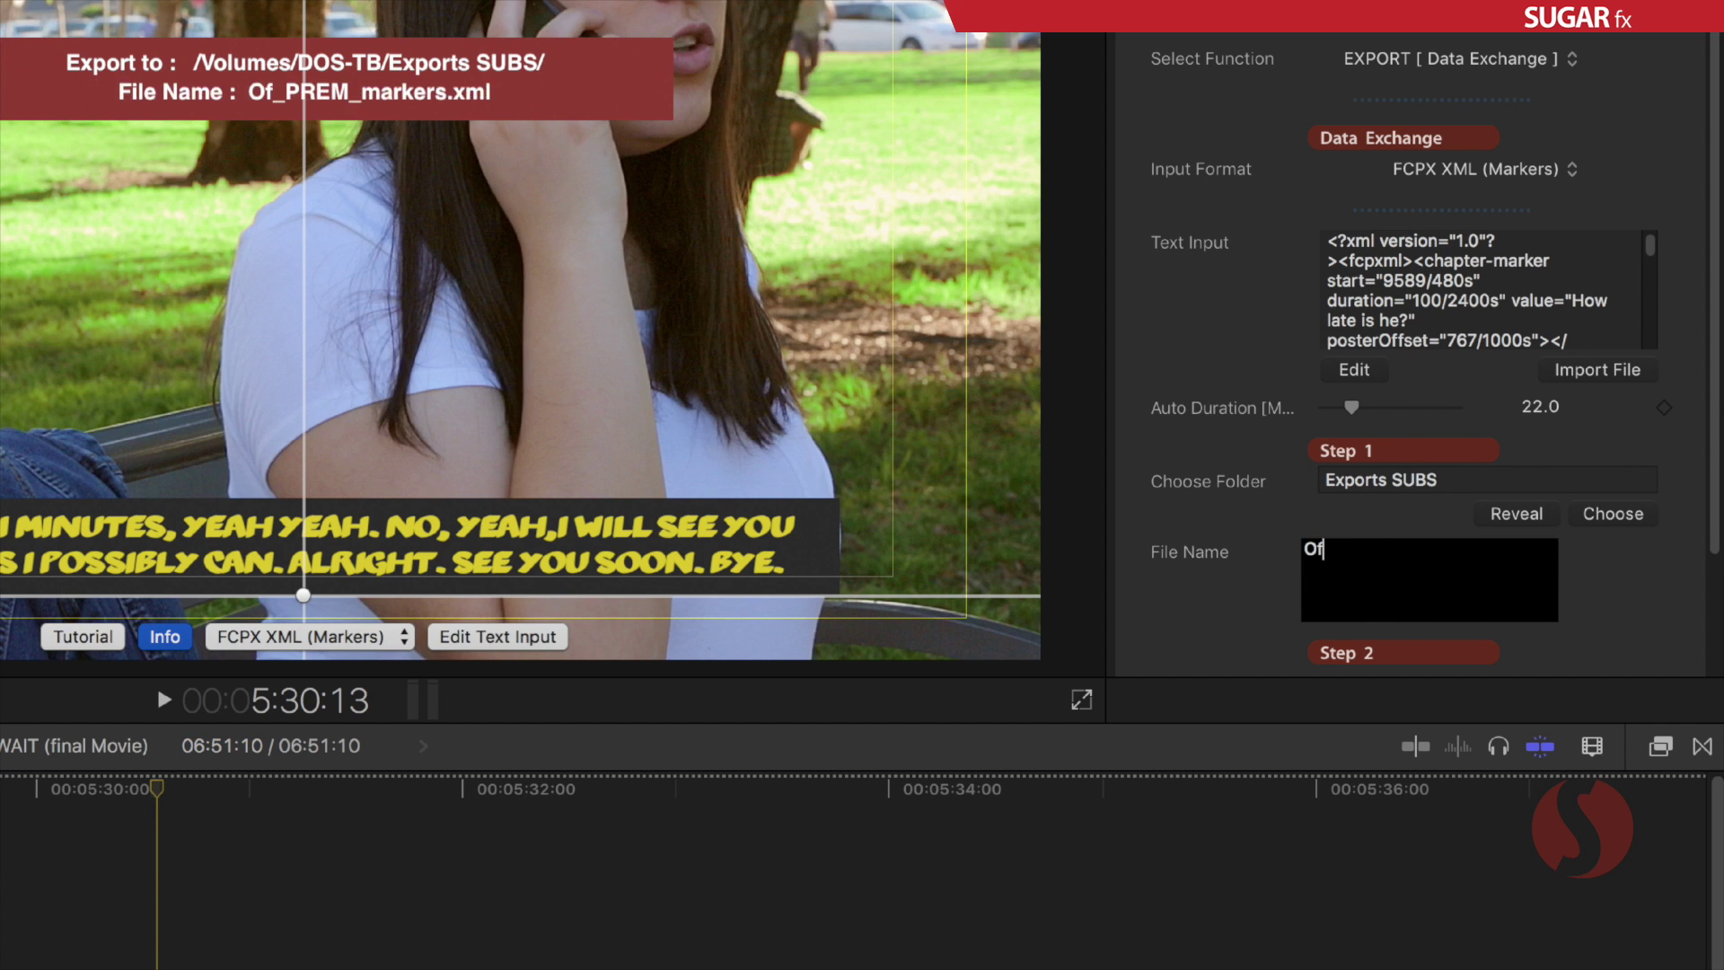
{"action": "type", "text": "fset Subs"}
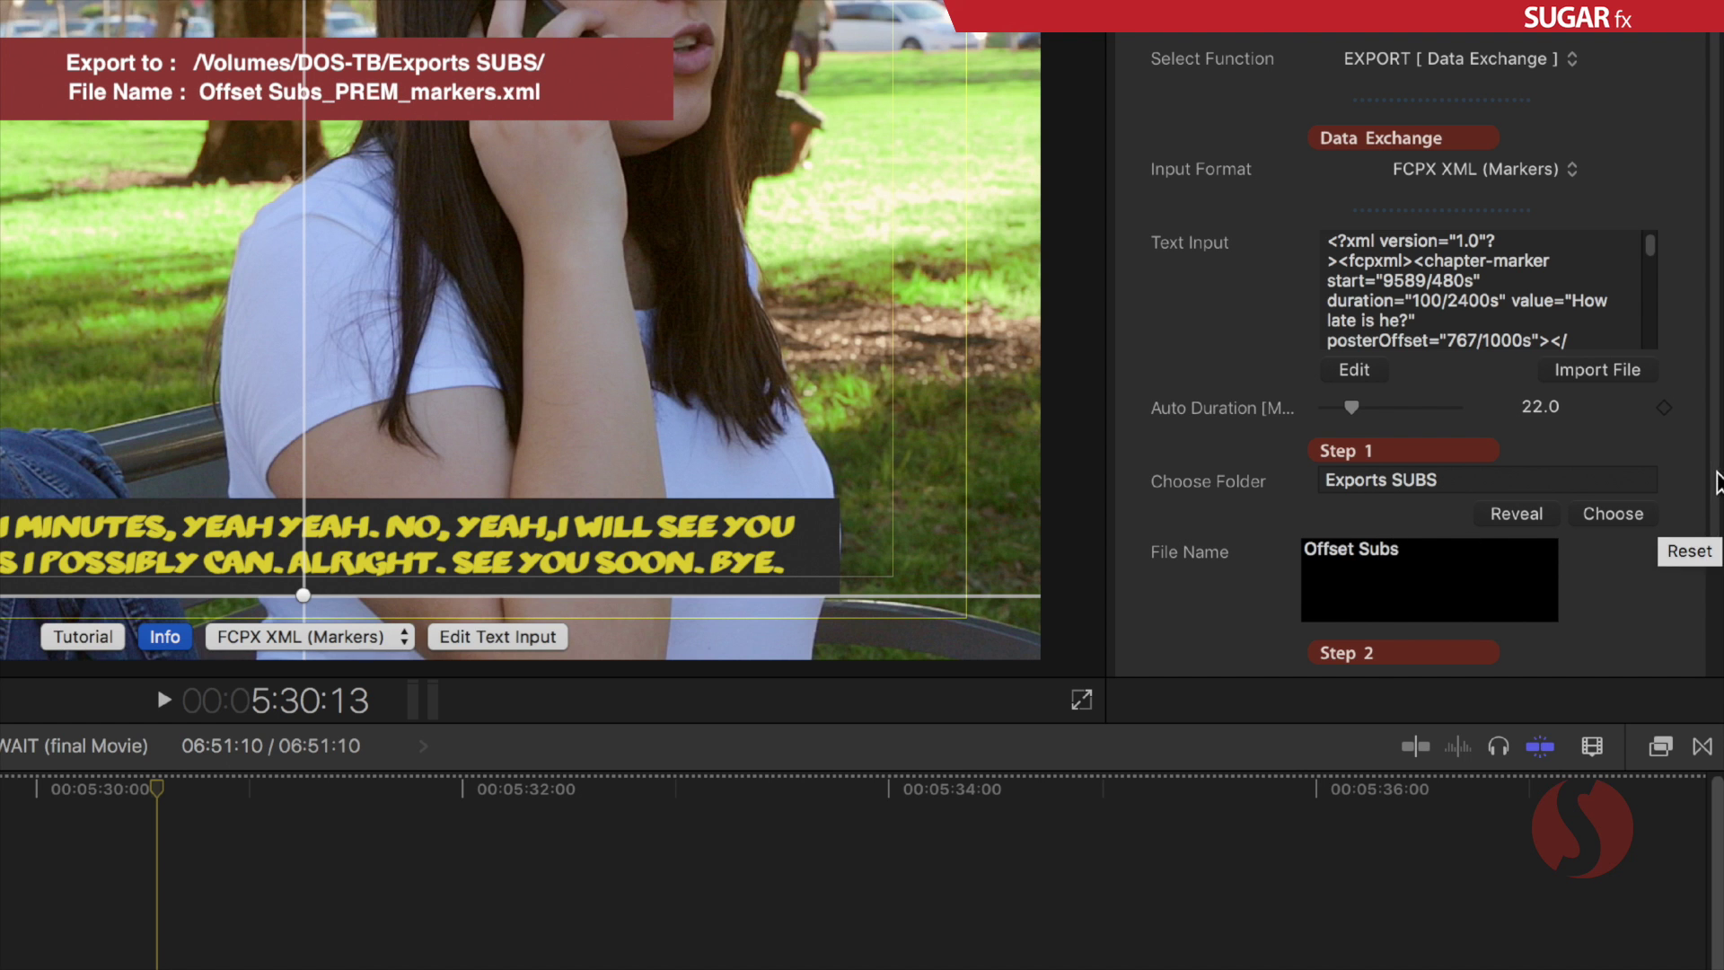
{"action": "scroll", "coordinate": [1702, 628], "scroll_direction": "down", "scroll_amount": 3}
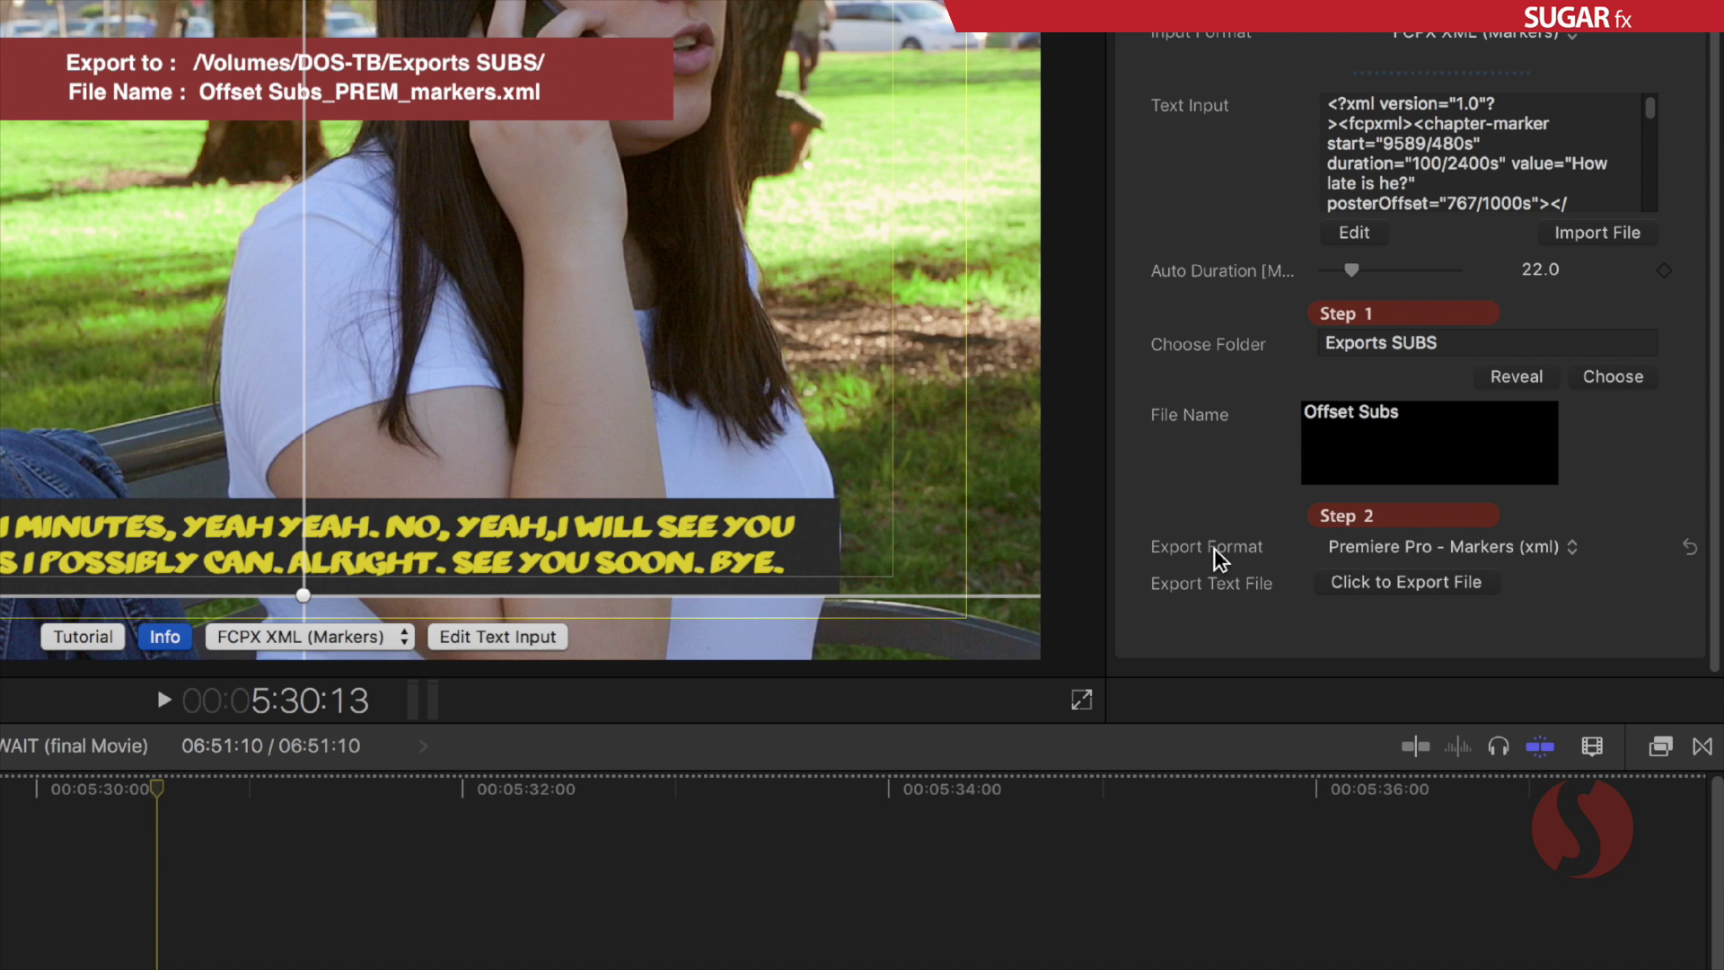
Change Export Format from Premiere Pro - Markers (xml) to UserTC, producing 'Offset Subs_UserTC_export.txt'.
{"action": "left_click", "coordinate": [1526, 549]}
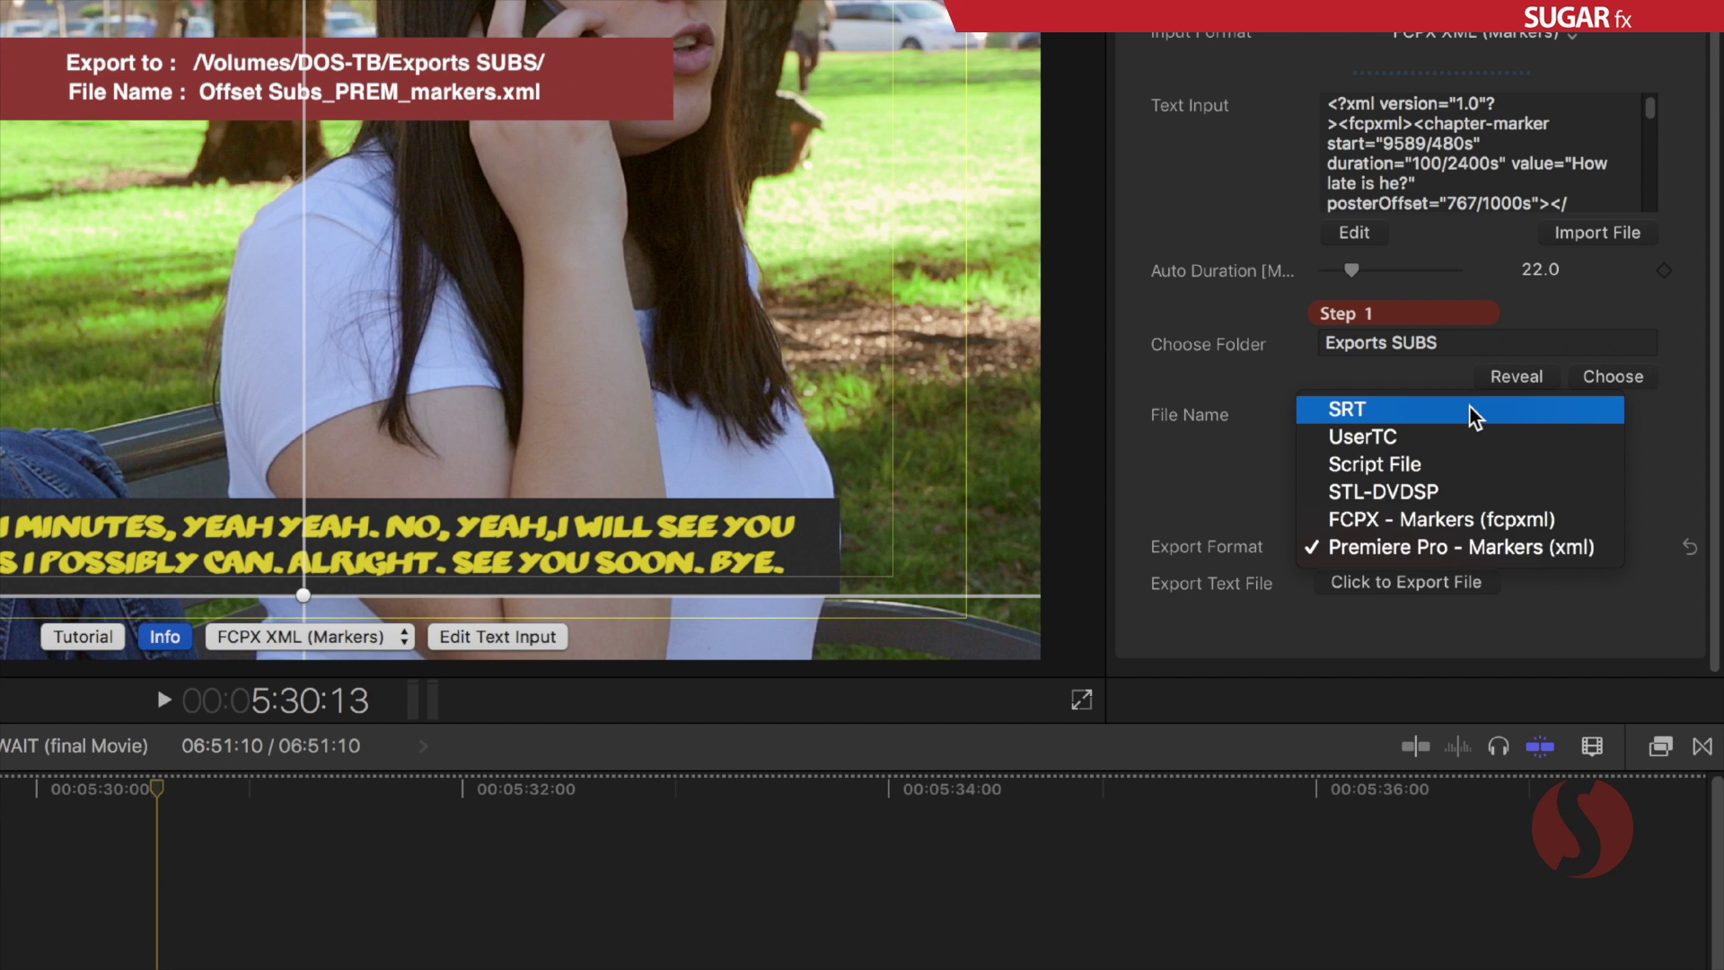
{"action": "left_click", "coordinate": [1262, 274]}
{"action": "scroll", "coordinate": [1709, 416], "scroll_direction": "up", "scroll_amount": 3}
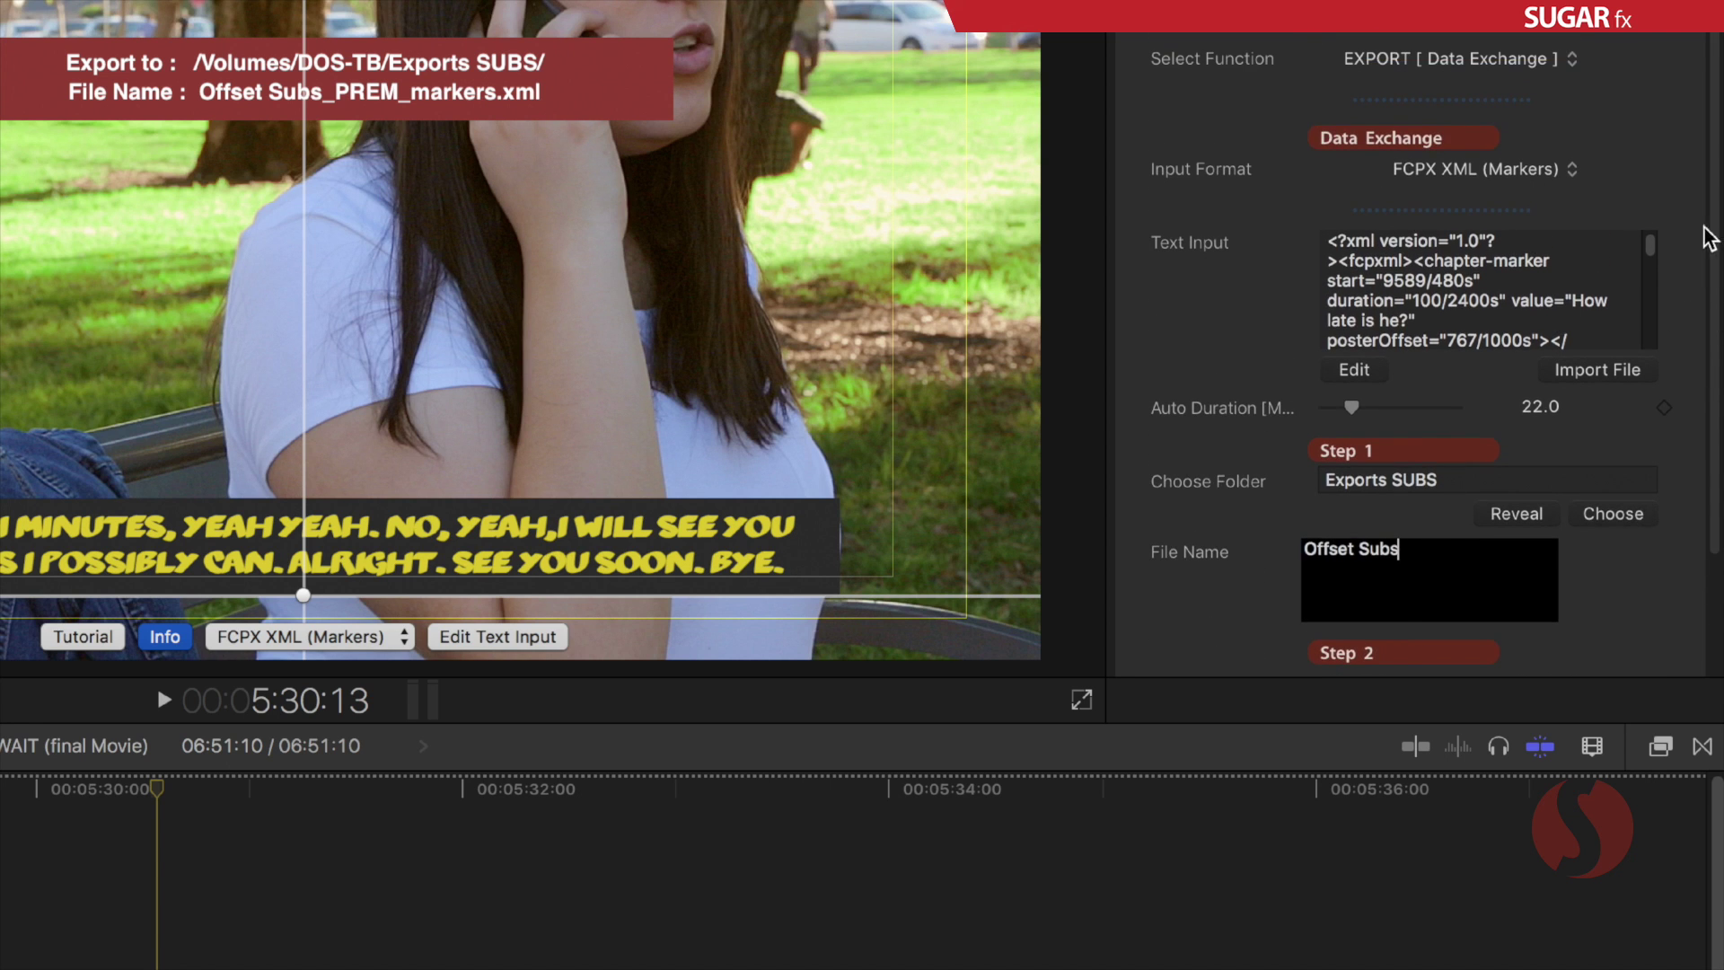
{"action": "left_click", "coordinate": [1465, 170]}
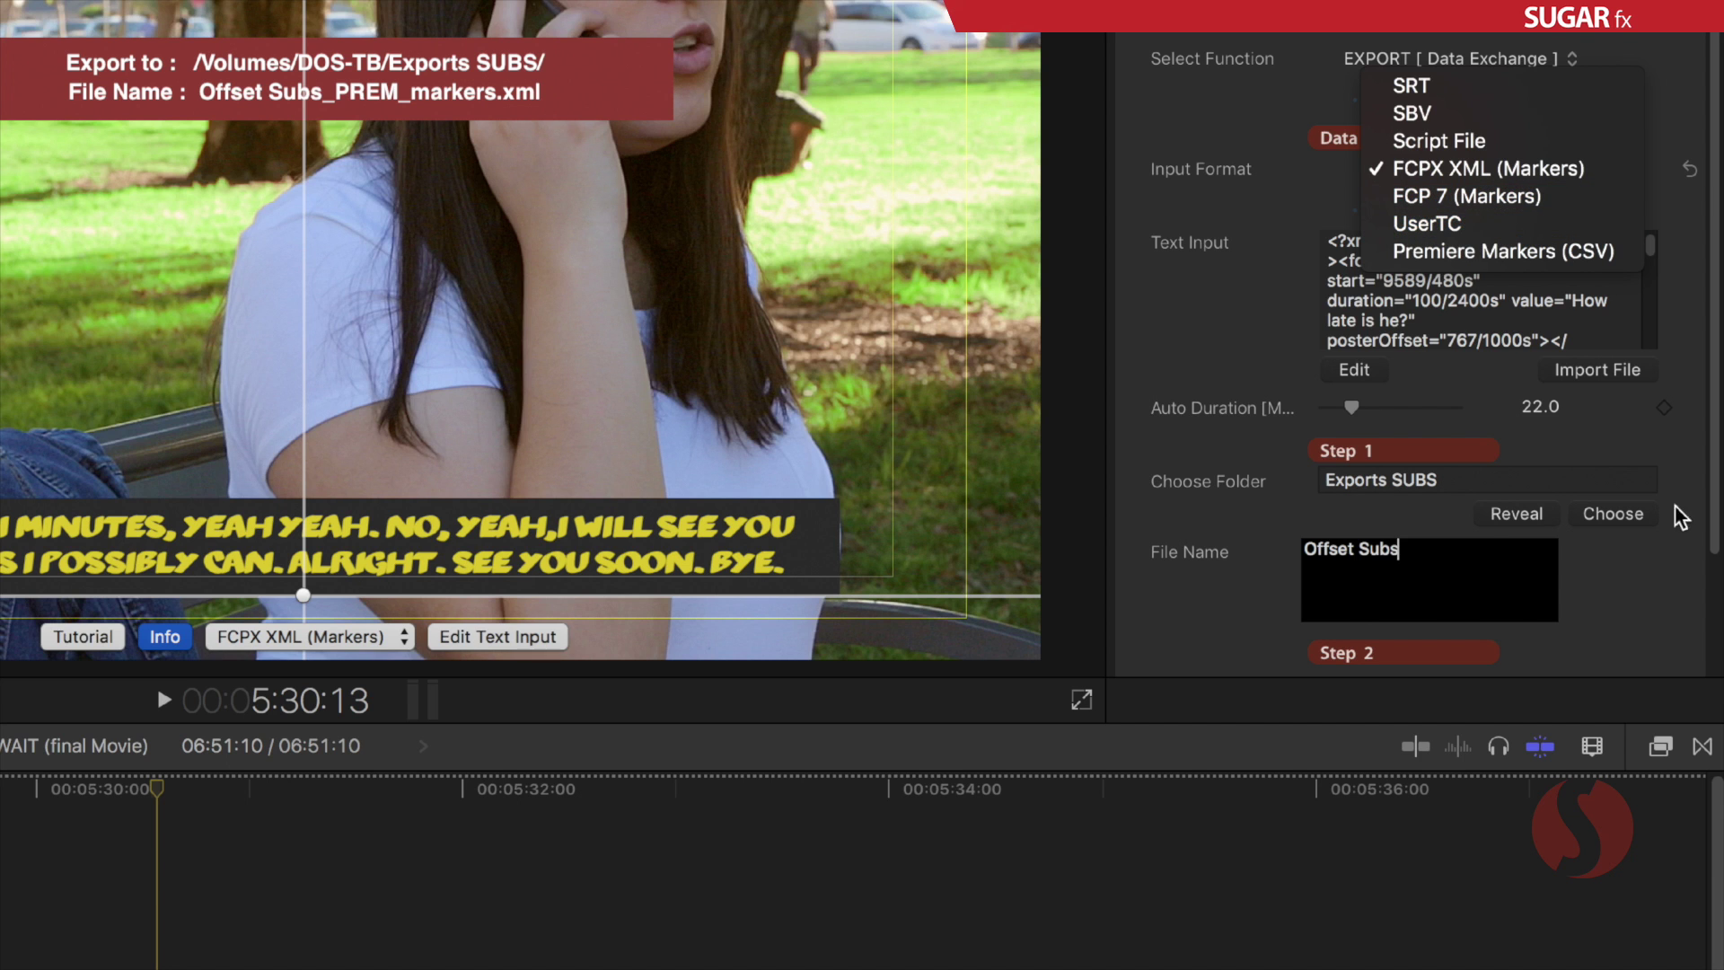
{"action": "left_click", "coordinate": [1234, 566]}
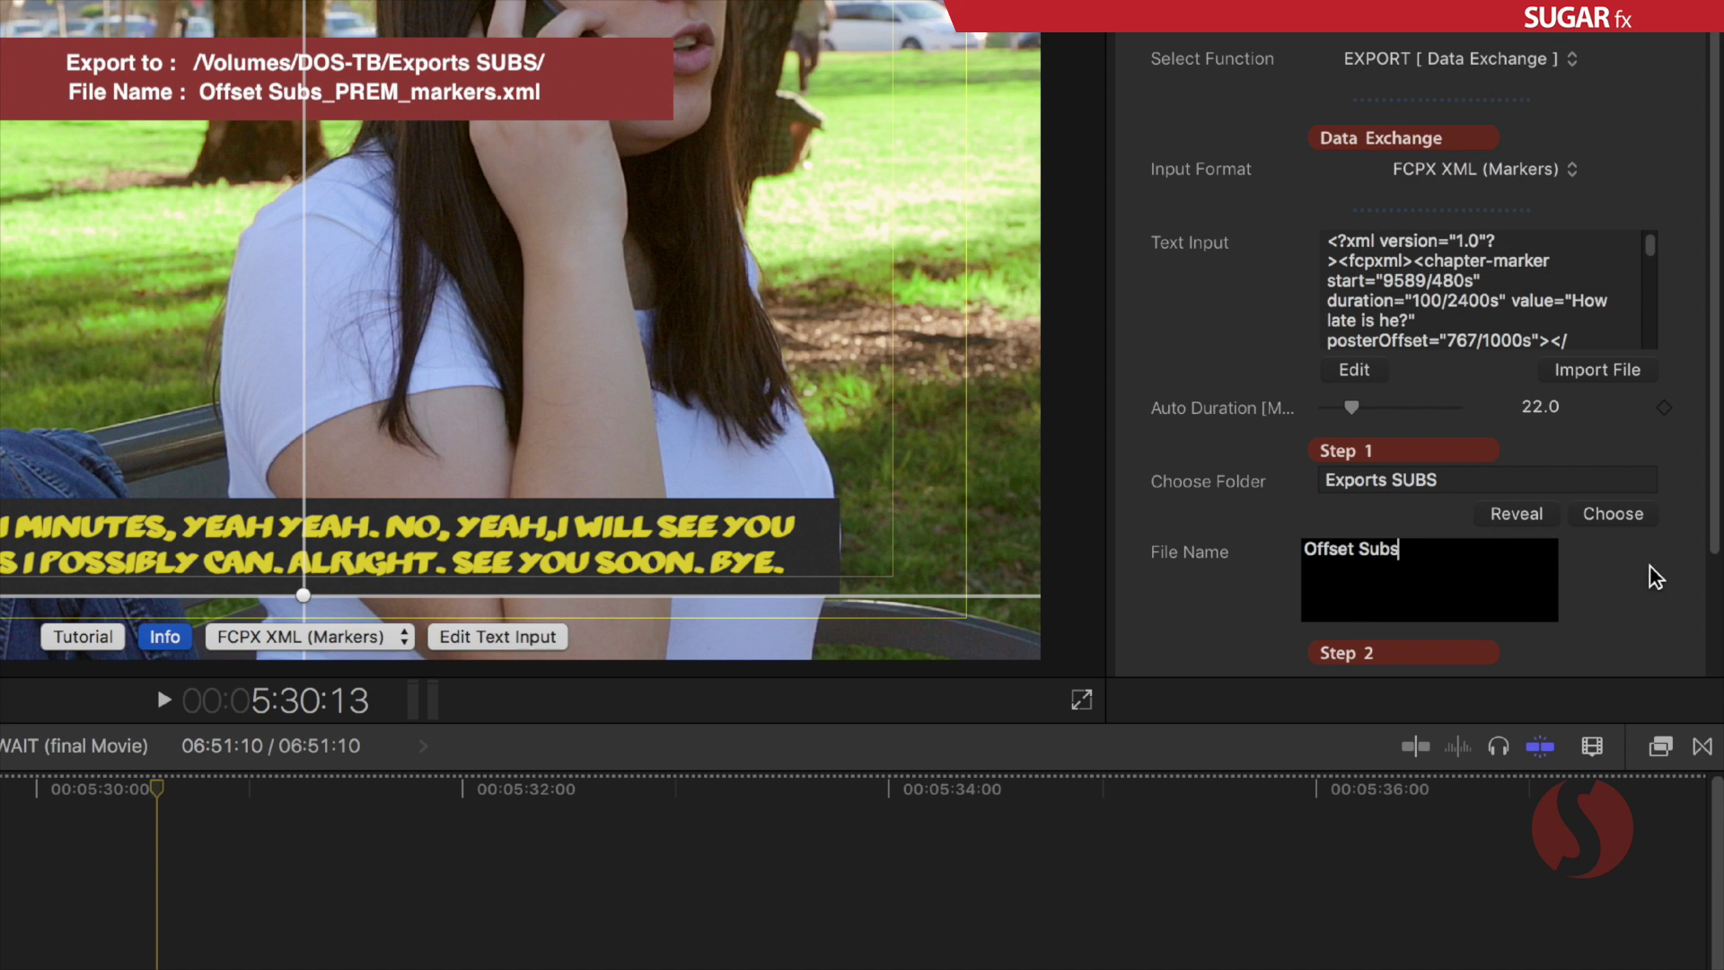
{"action": "scroll", "coordinate": [1693, 593], "scroll_direction": "down", "scroll_amount": 3}
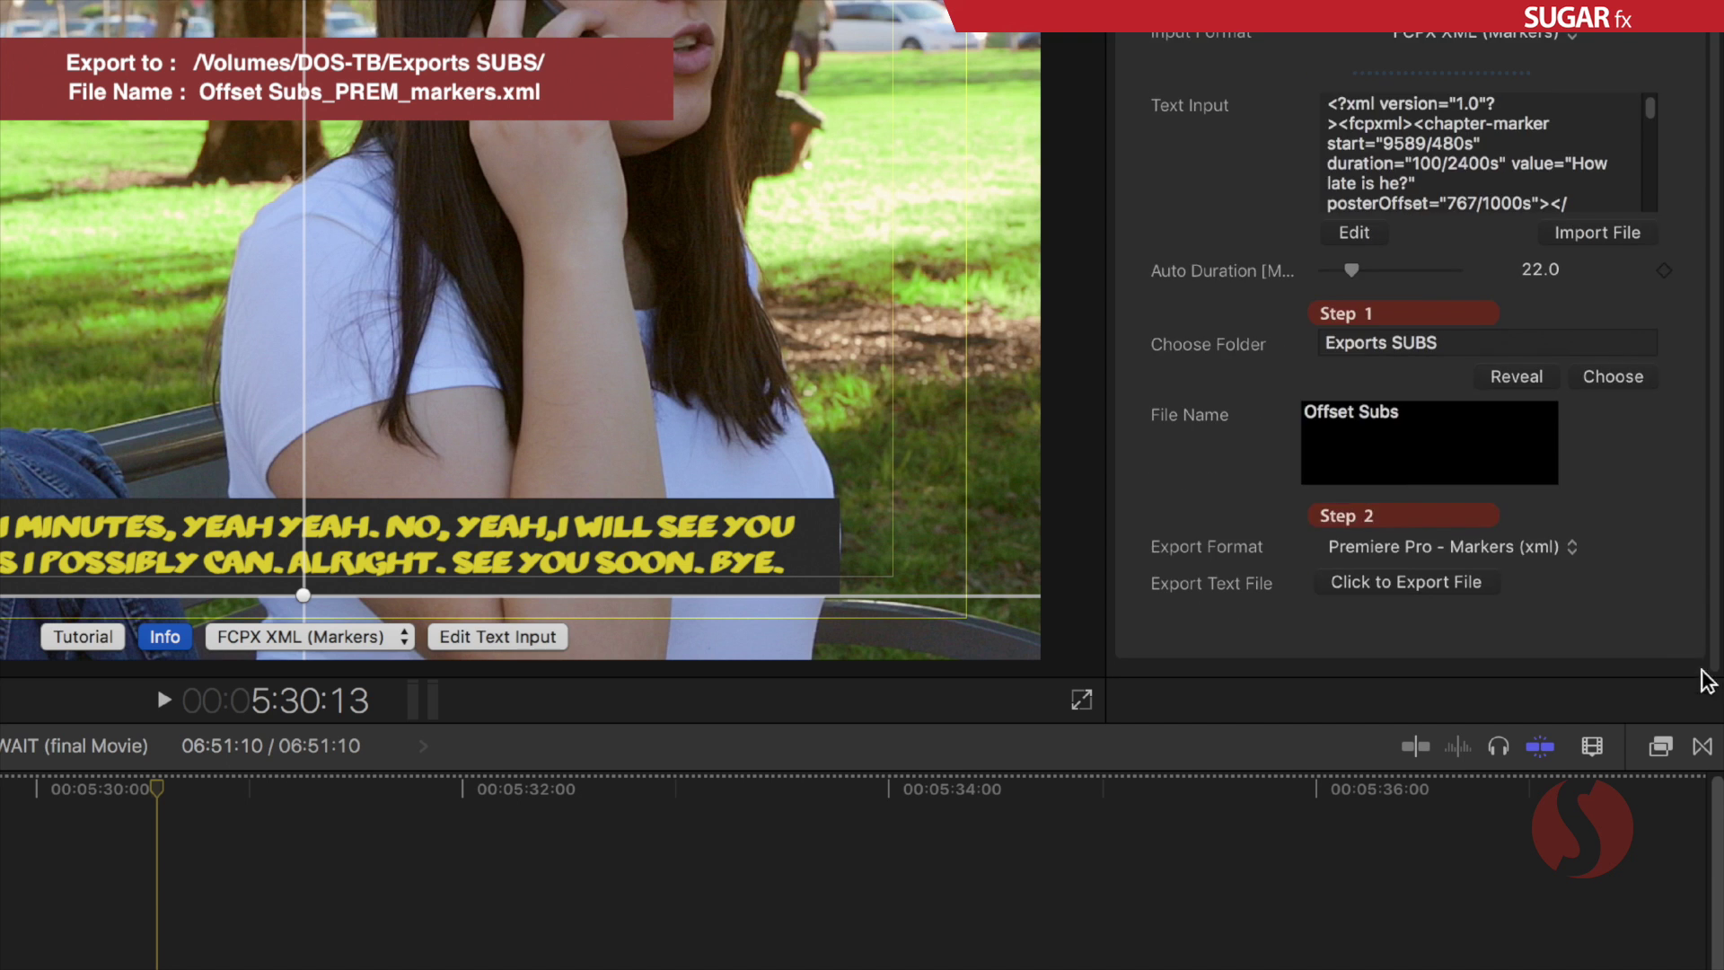
{"action": "left_click", "coordinate": [1403, 549]}
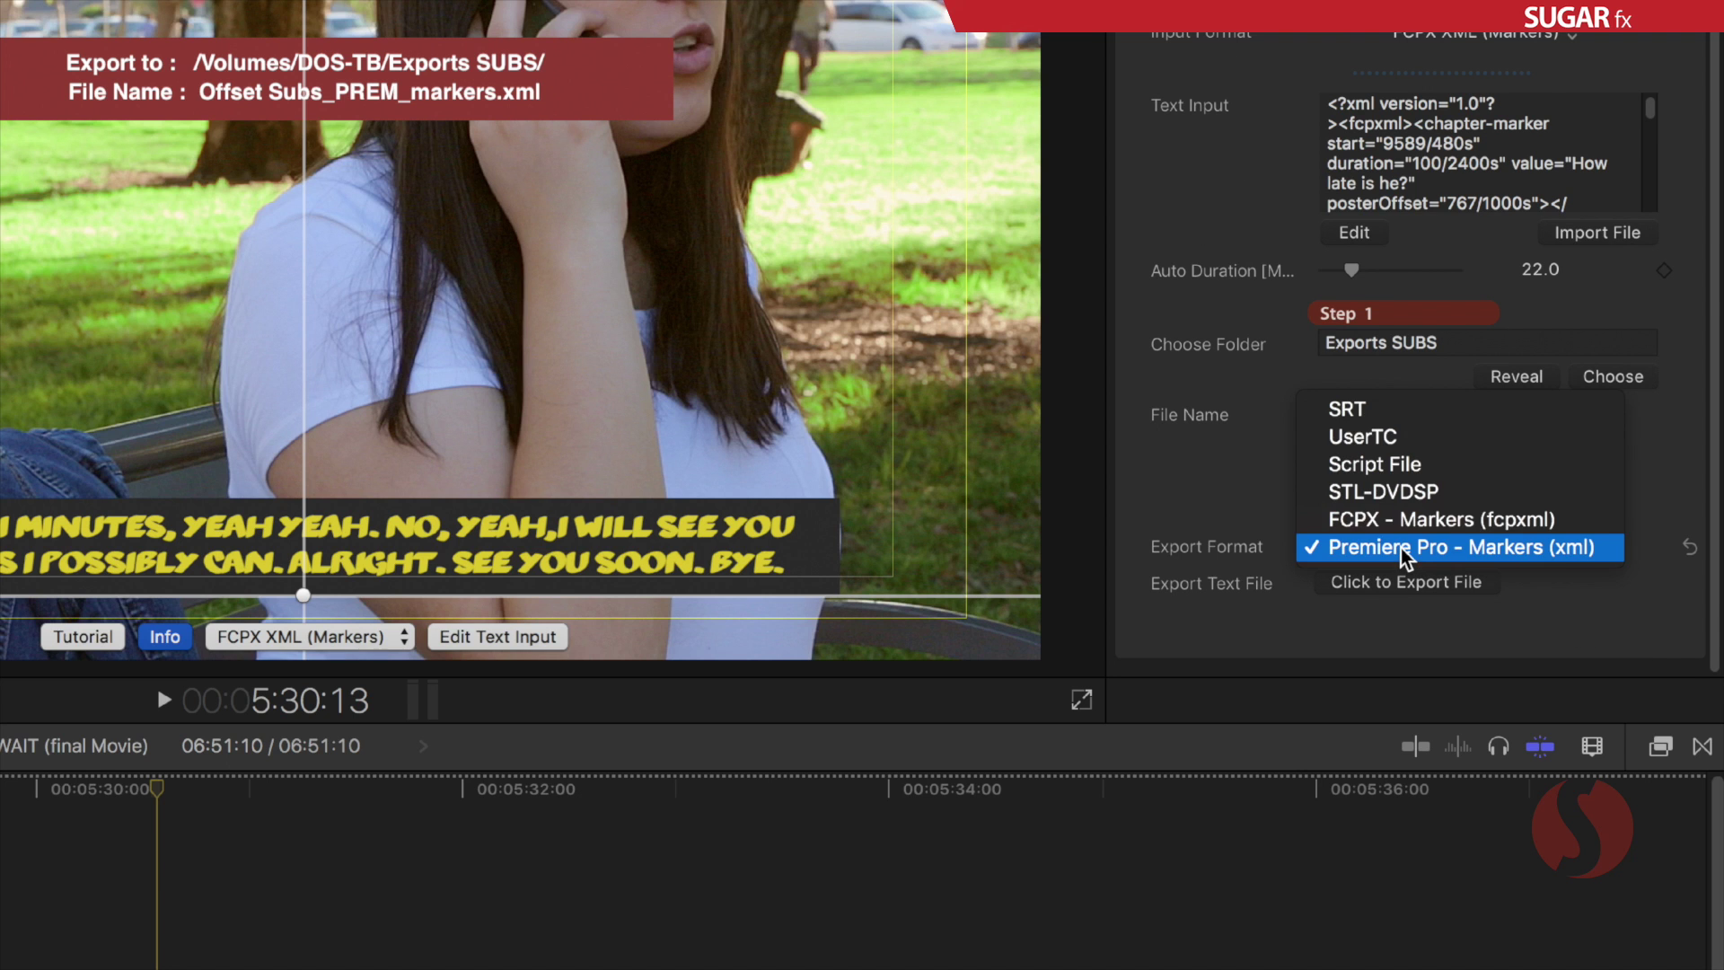
{"action": "left_click", "coordinate": [1402, 439]}
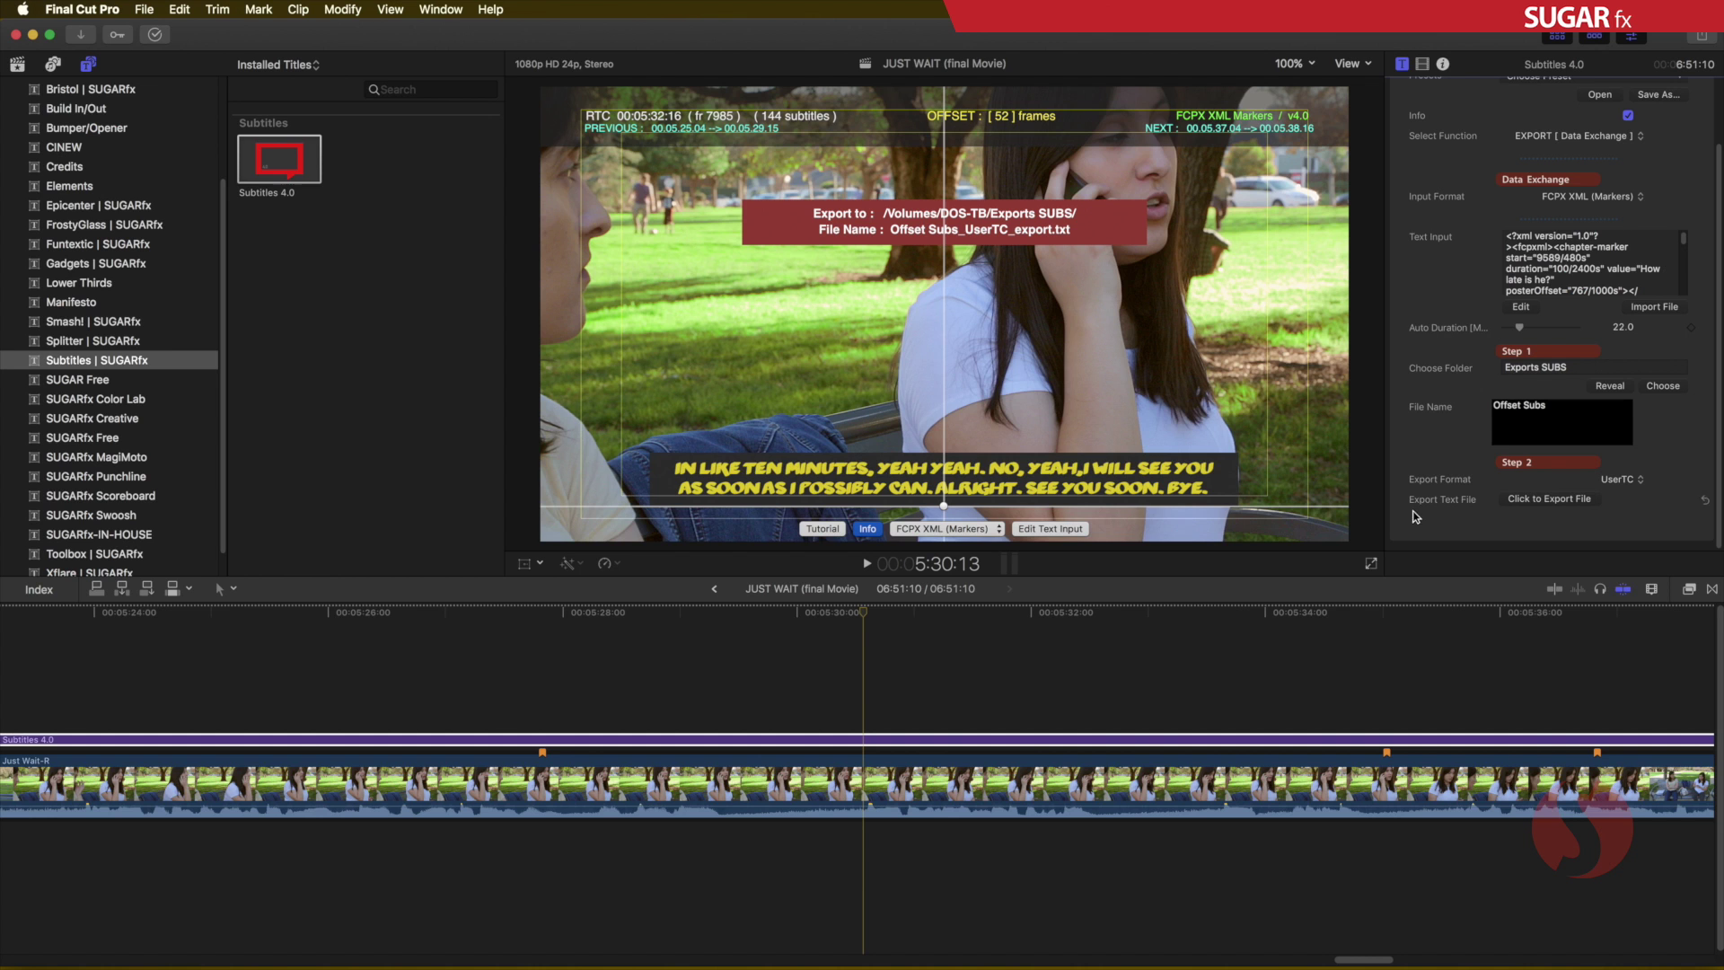
Select the Subtitles 4.0 title and set it to SUBTITLES Import/Create with UserTC input format.
{"action": "left_click", "coordinate": [649, 716]}
{"action": "left_click", "coordinate": [740, 741]}
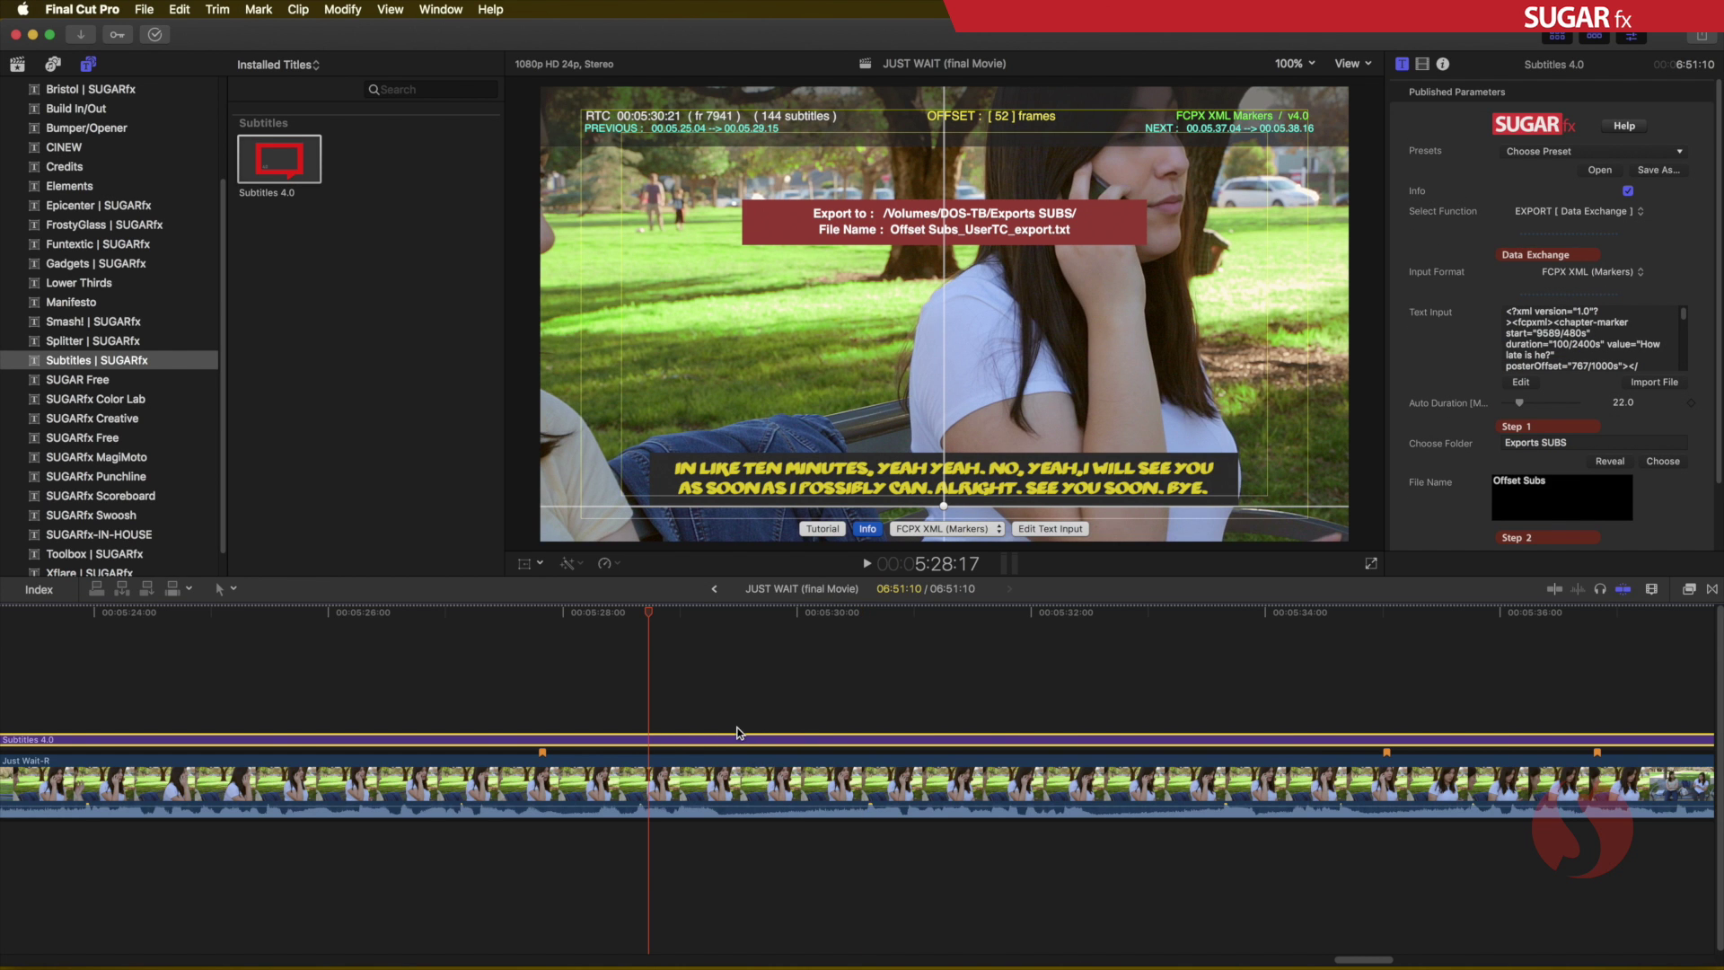
{"action": "left_click", "coordinate": [1567, 213]}
{"action": "left_click", "coordinate": [1569, 198]}
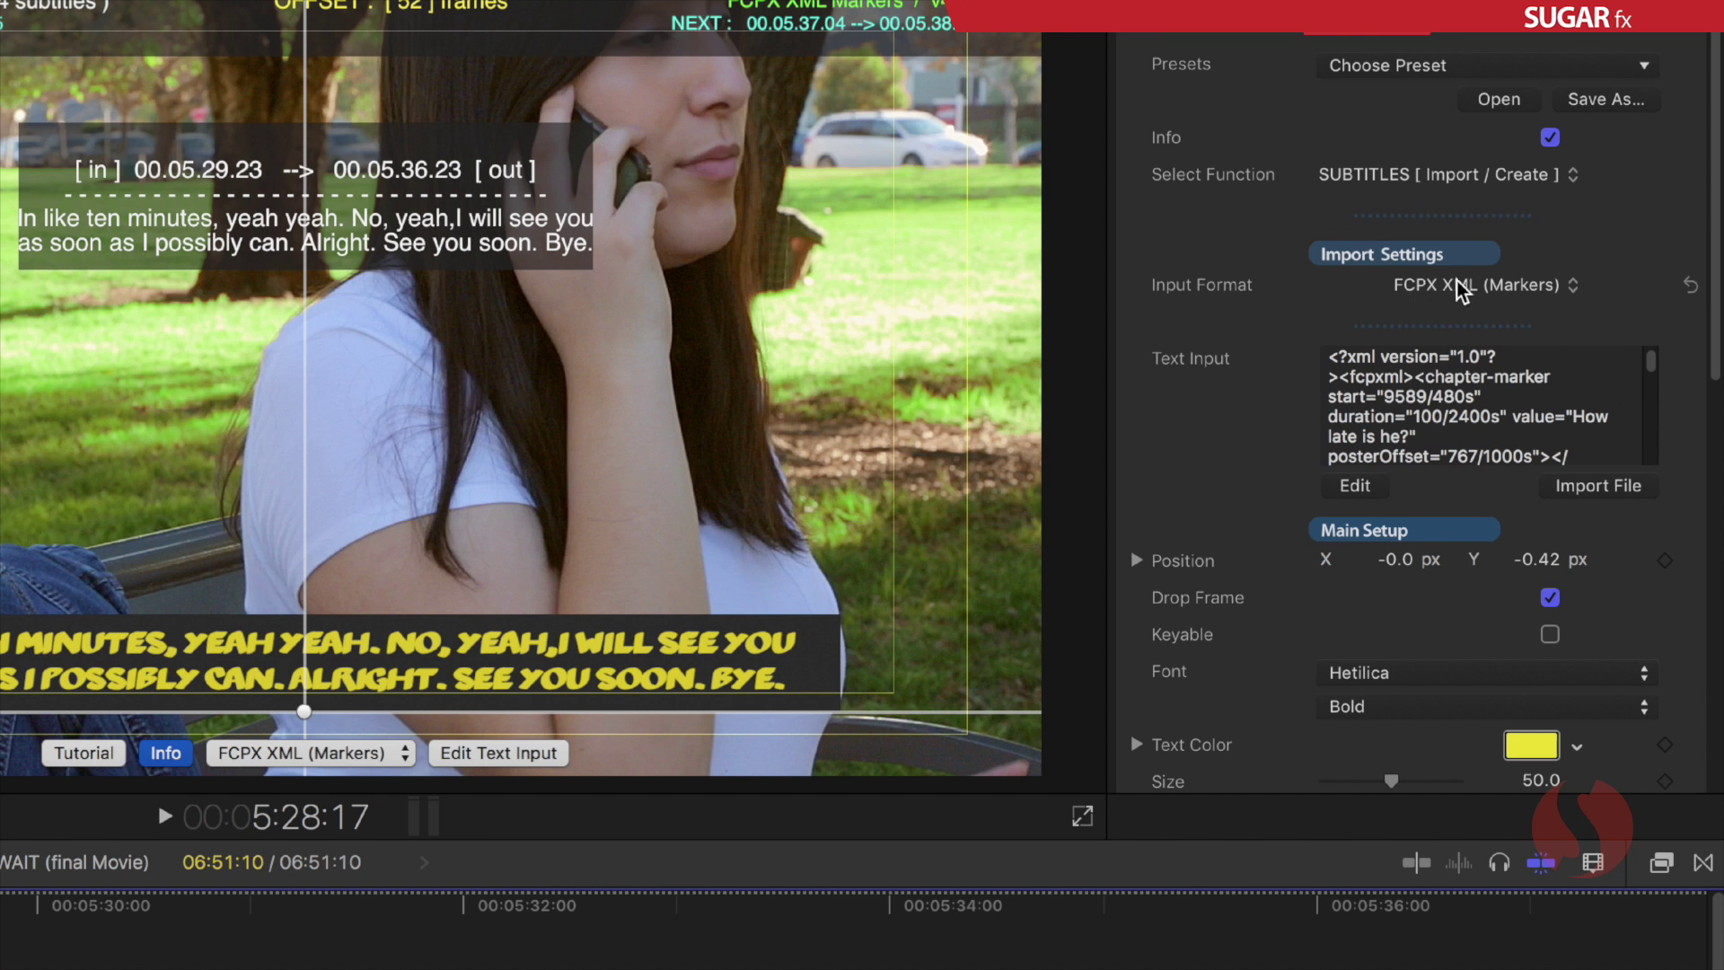
{"action": "left_click", "coordinate": [1462, 287]}
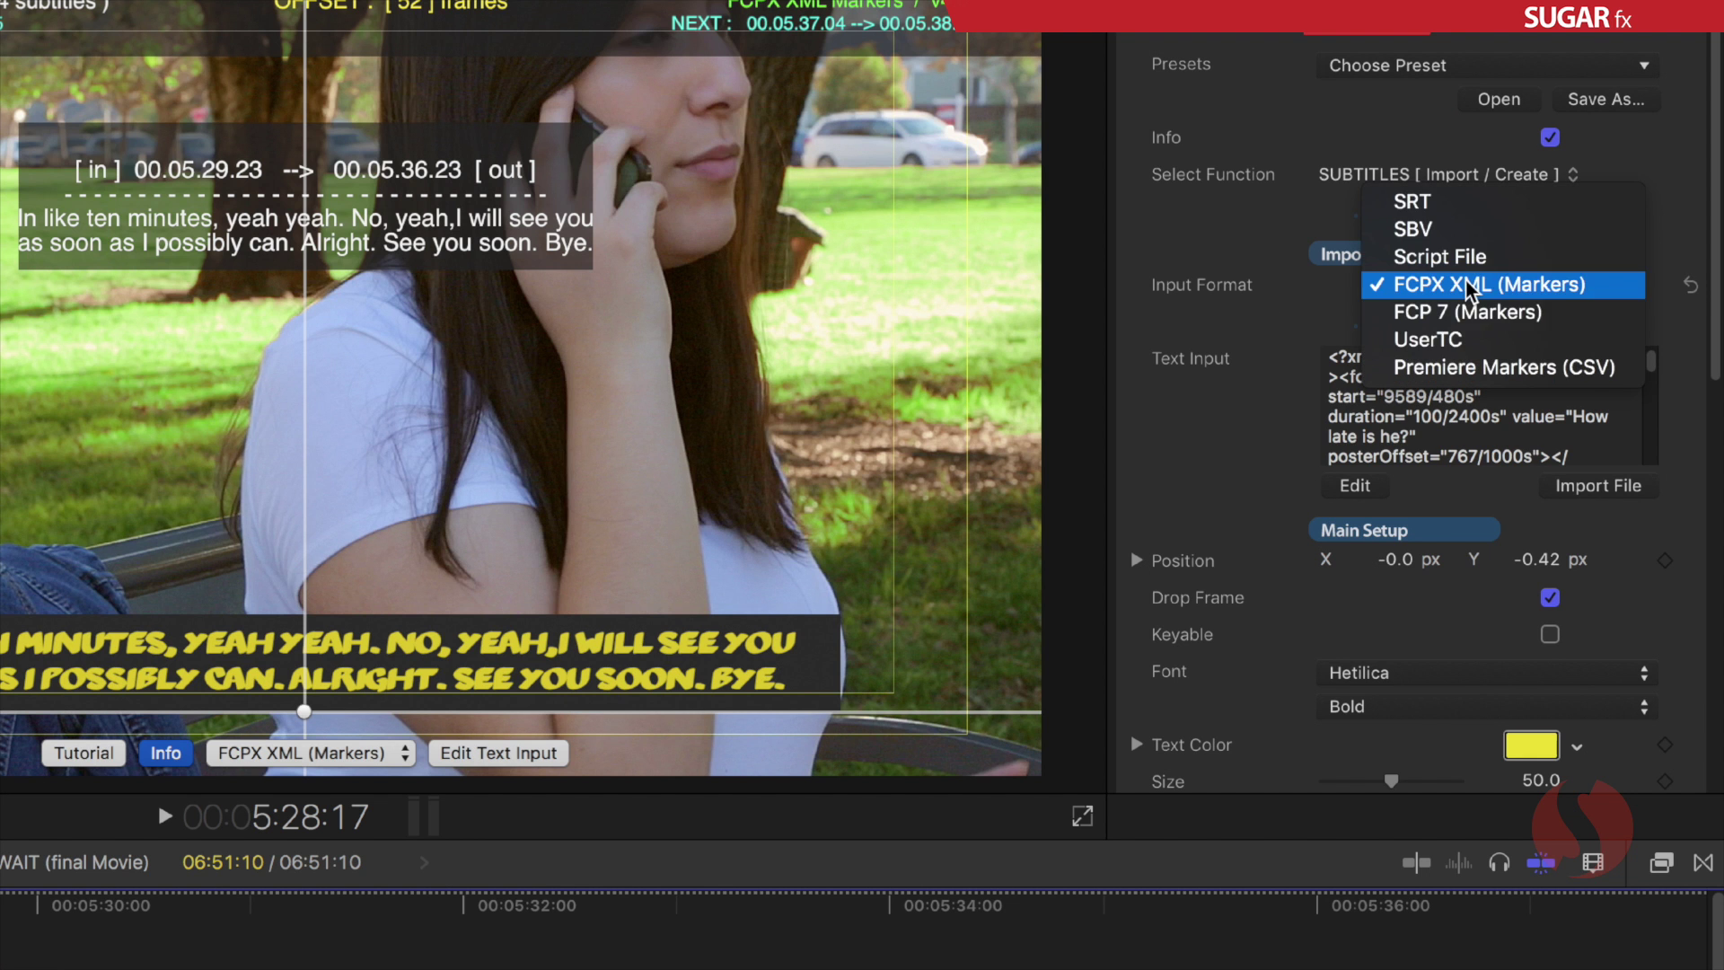
{"action": "left_click", "coordinate": [1446, 339]}
{"action": "scroll", "coordinate": [1441, 355], "scroll_direction": "down", "scroll_amount": 4}
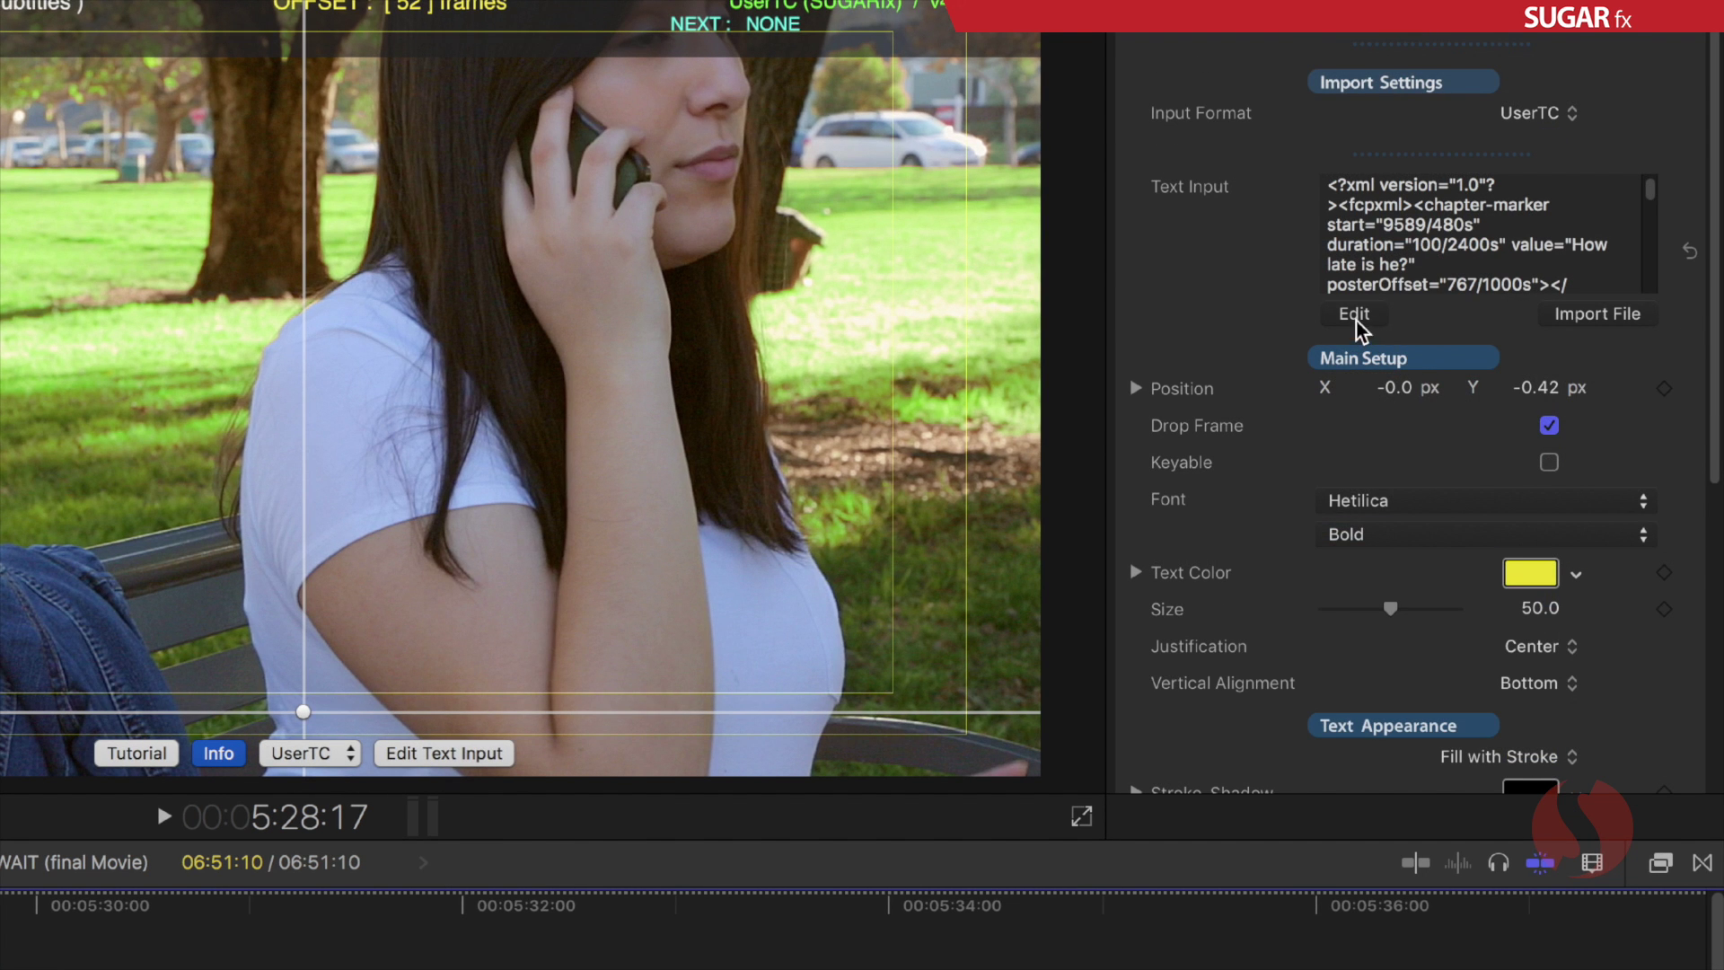
Import the Offset Subs UserTC txt file and set the Frames Offset to 0.
{"action": "left_click", "coordinate": [1599, 314]}
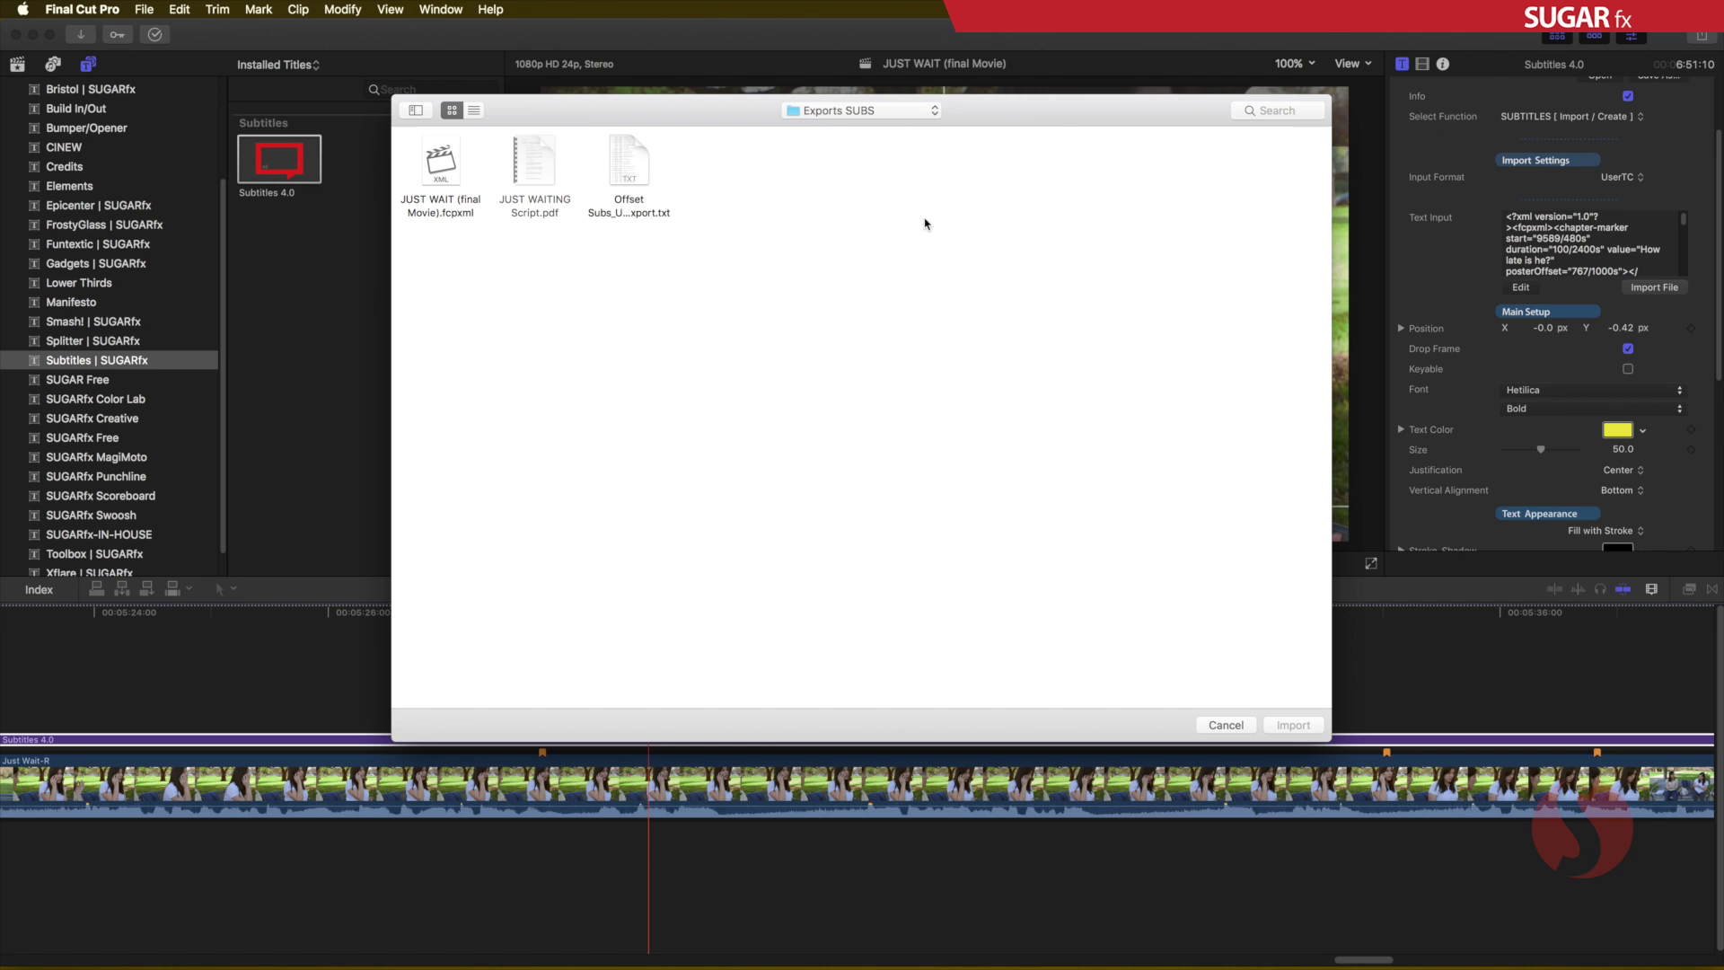
{"action": "left_click", "coordinate": [636, 166]}
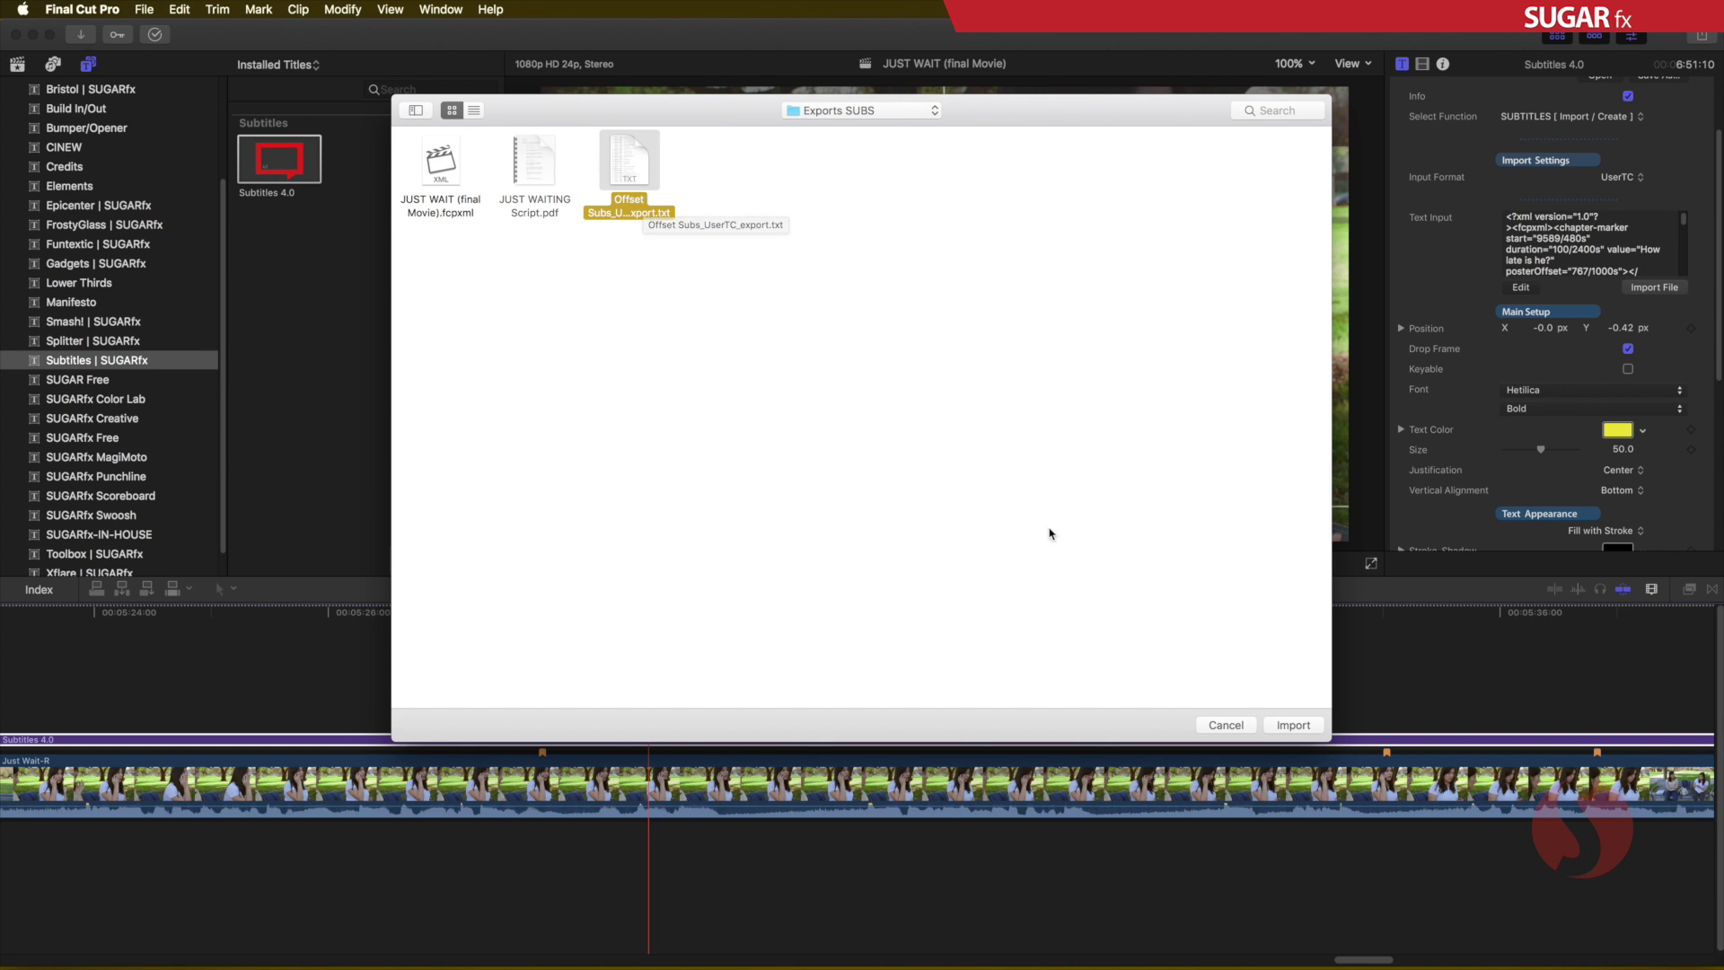
{"action": "left_click", "coordinate": [1294, 724]}
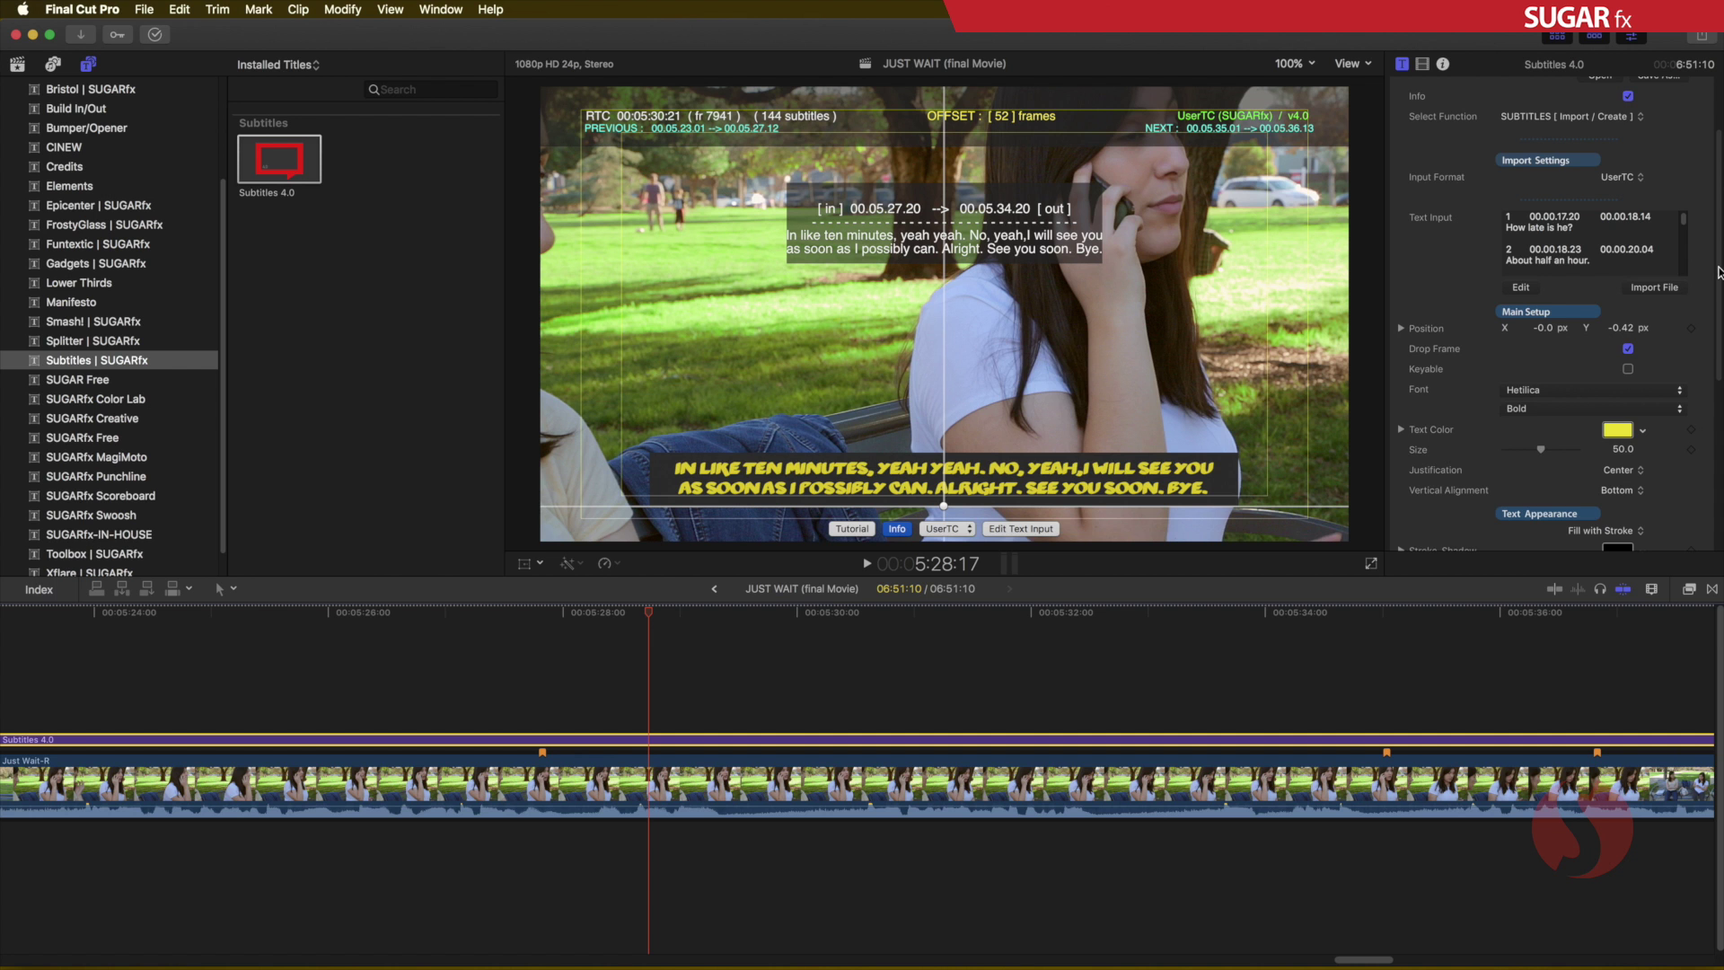
{"action": "scroll", "coordinate": [1706, 360], "scroll_direction": "down", "scroll_amount": 5}
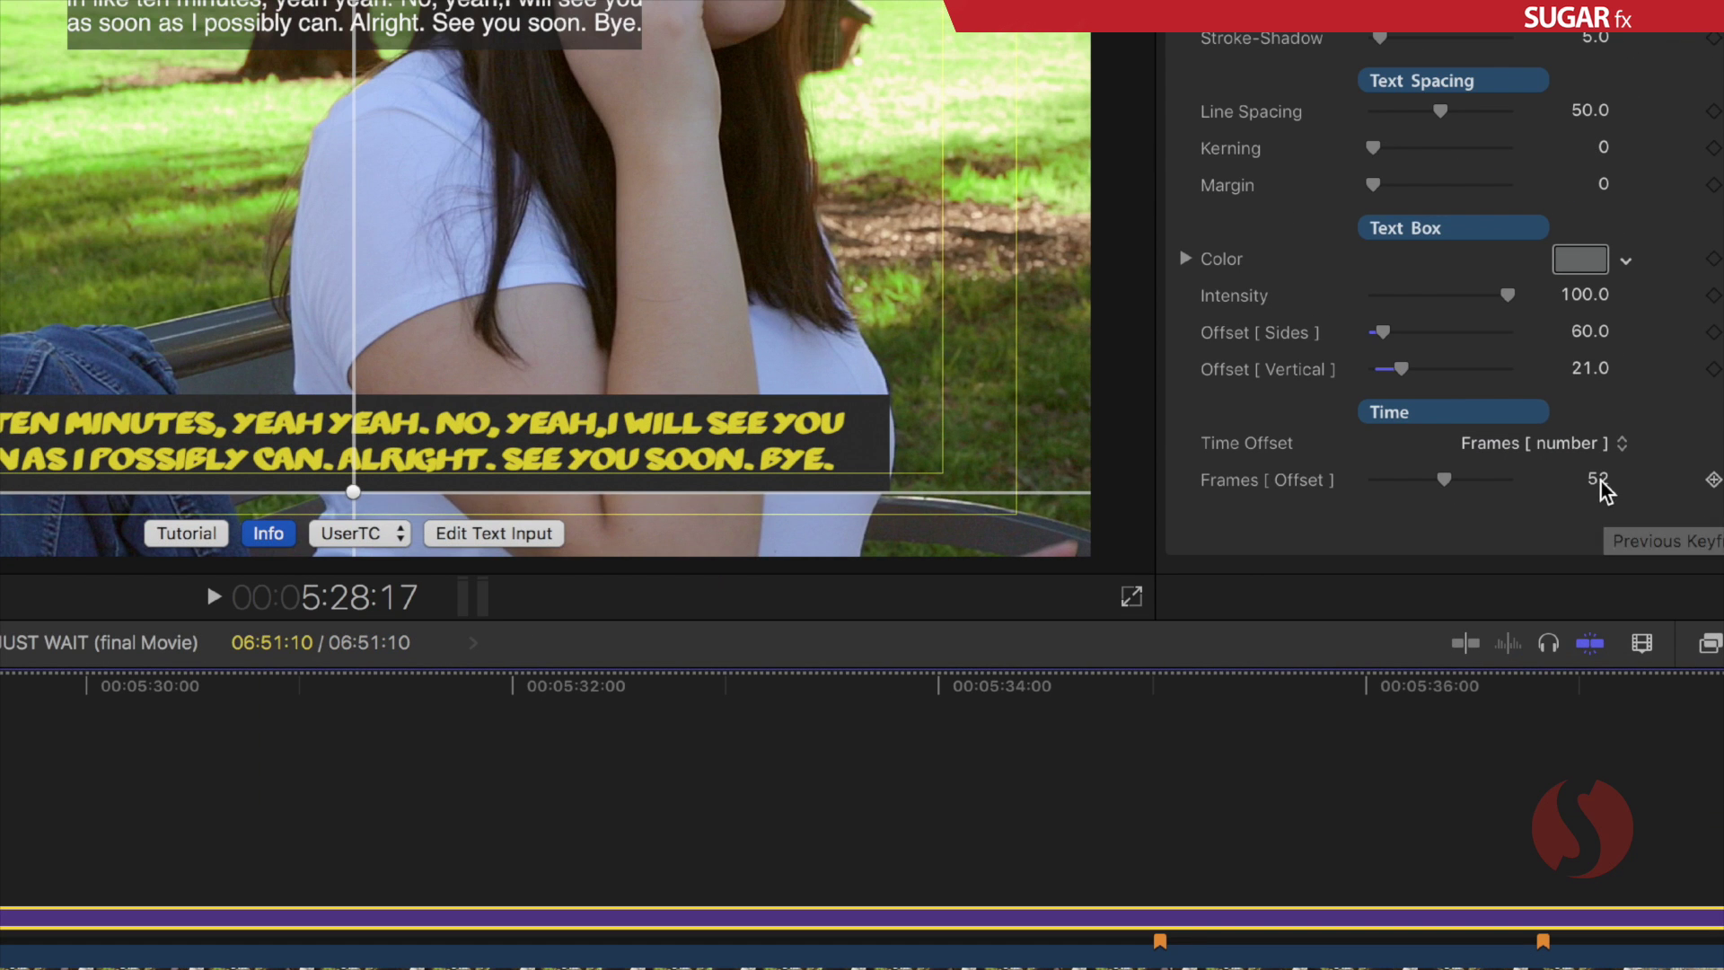
{"action": "left_click", "coordinate": [1600, 480]}
{"action": "type", "text": "0"}
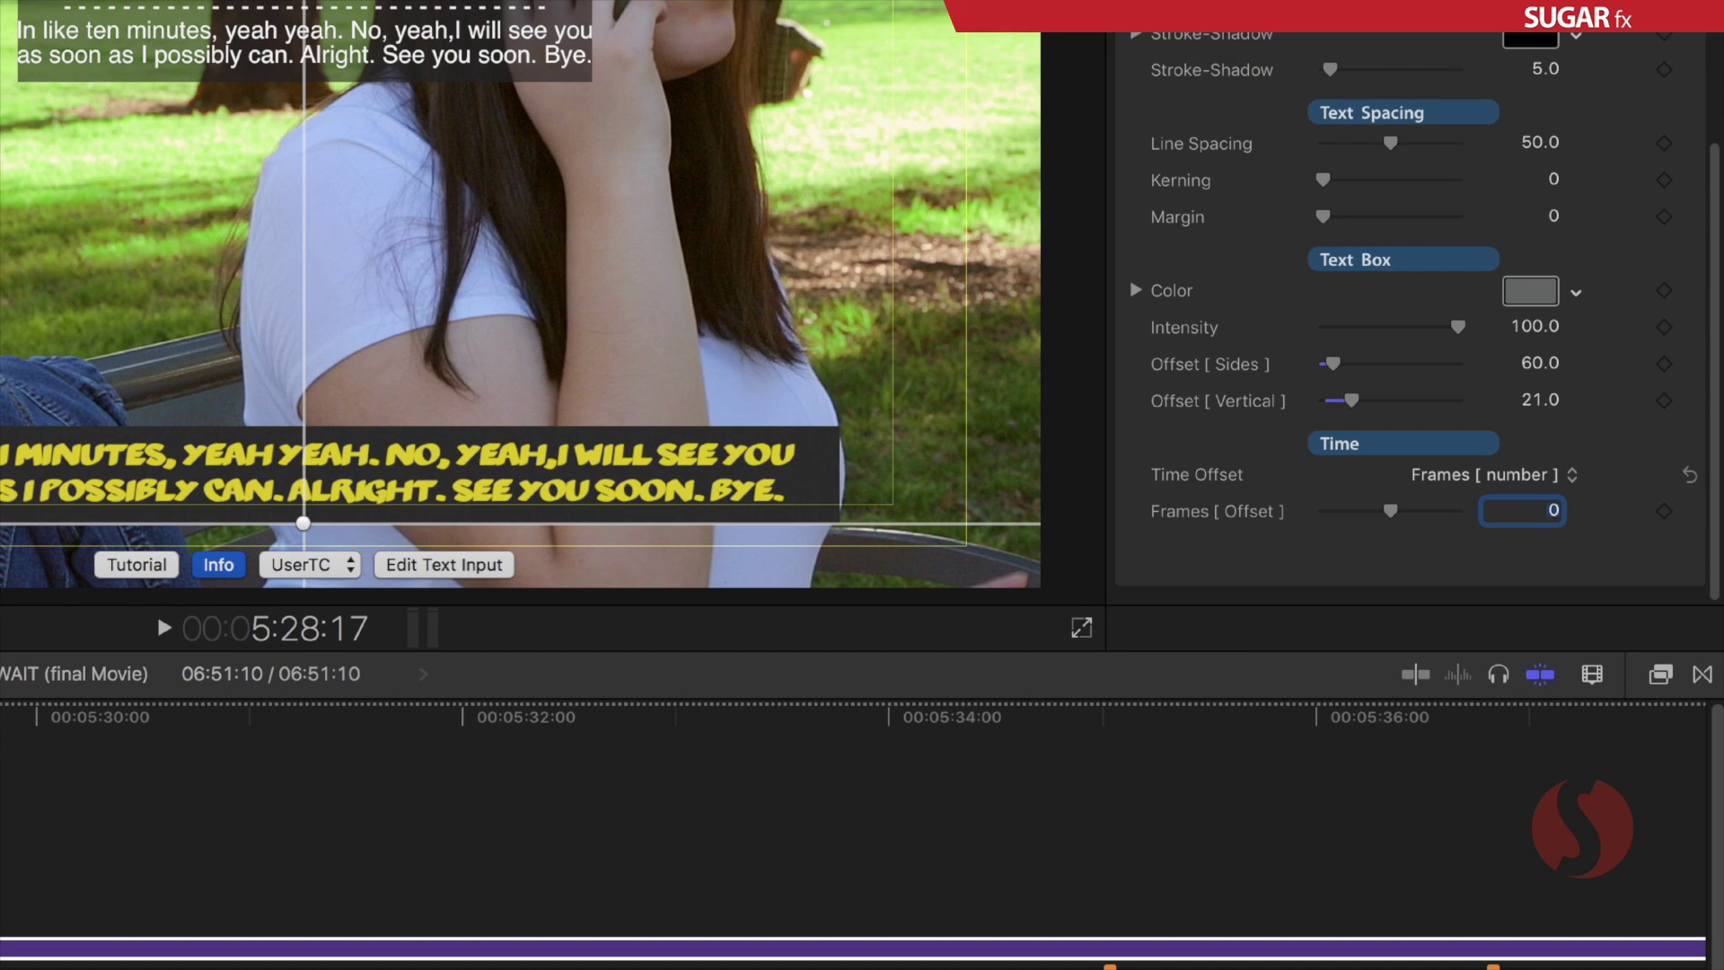
{"action": "key", "text": "Return"}
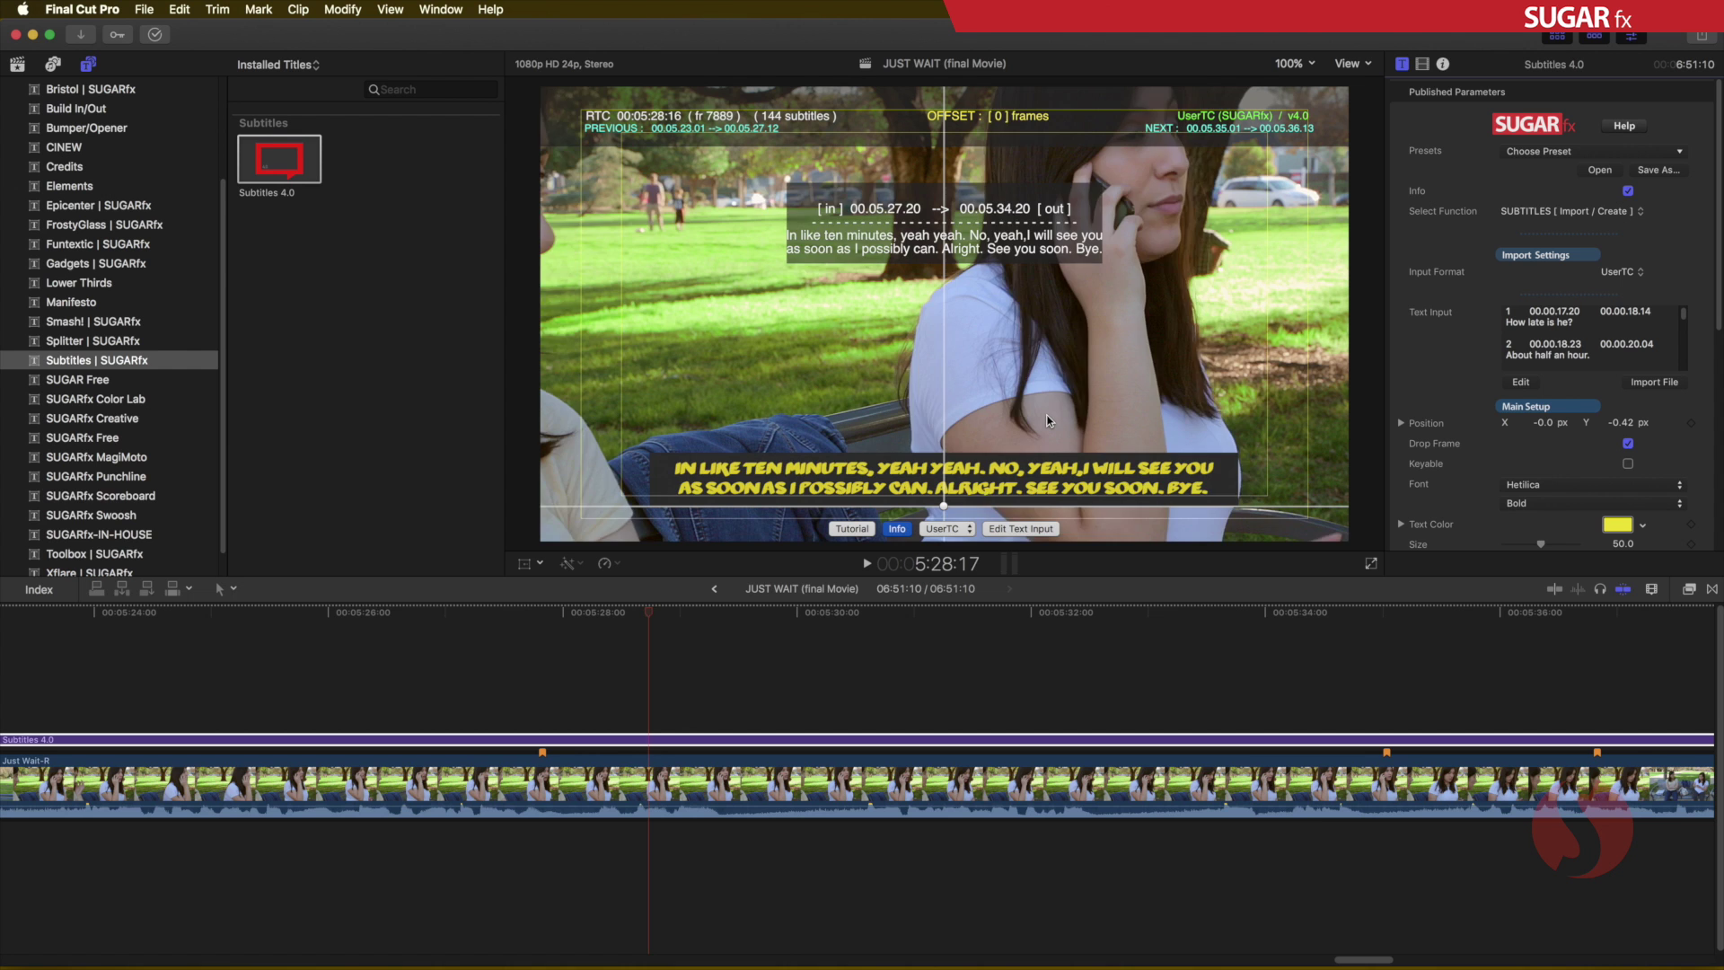
Jump to the first subtitle at 17:20 and play the opening subtitles to check their timing.
{"action": "left_click", "coordinate": [600, 673]}
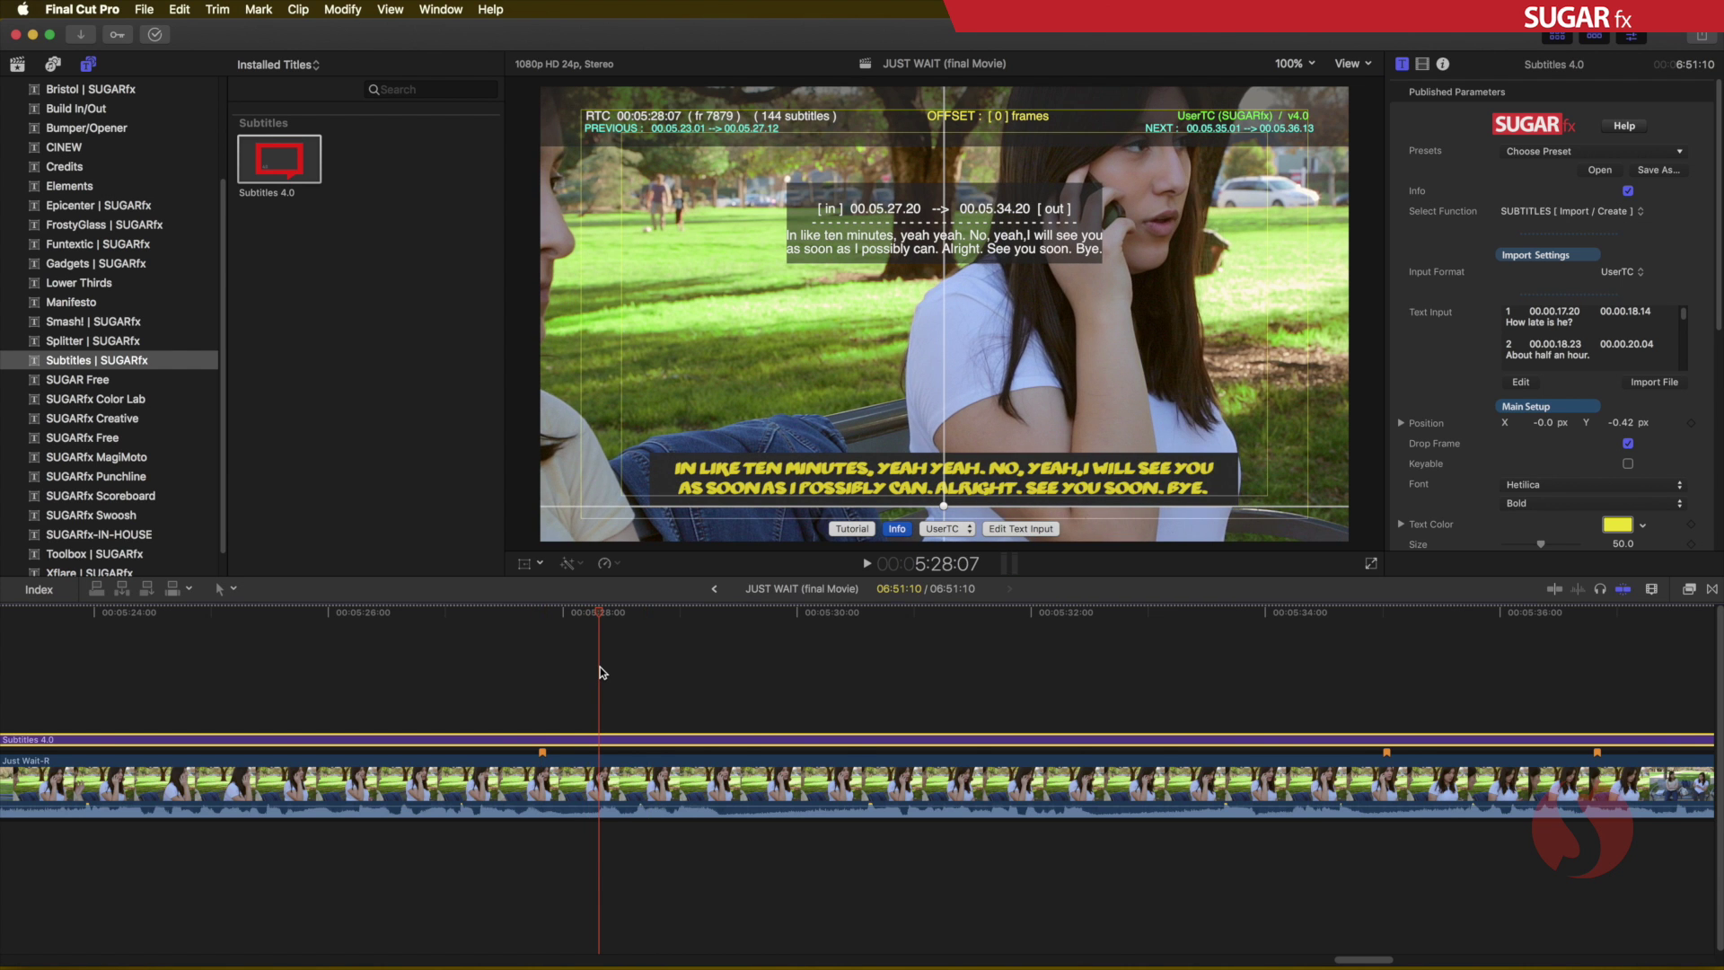
{"action": "scroll", "coordinate": [600, 669], "scroll_direction": "down", "scroll_amount": 6}
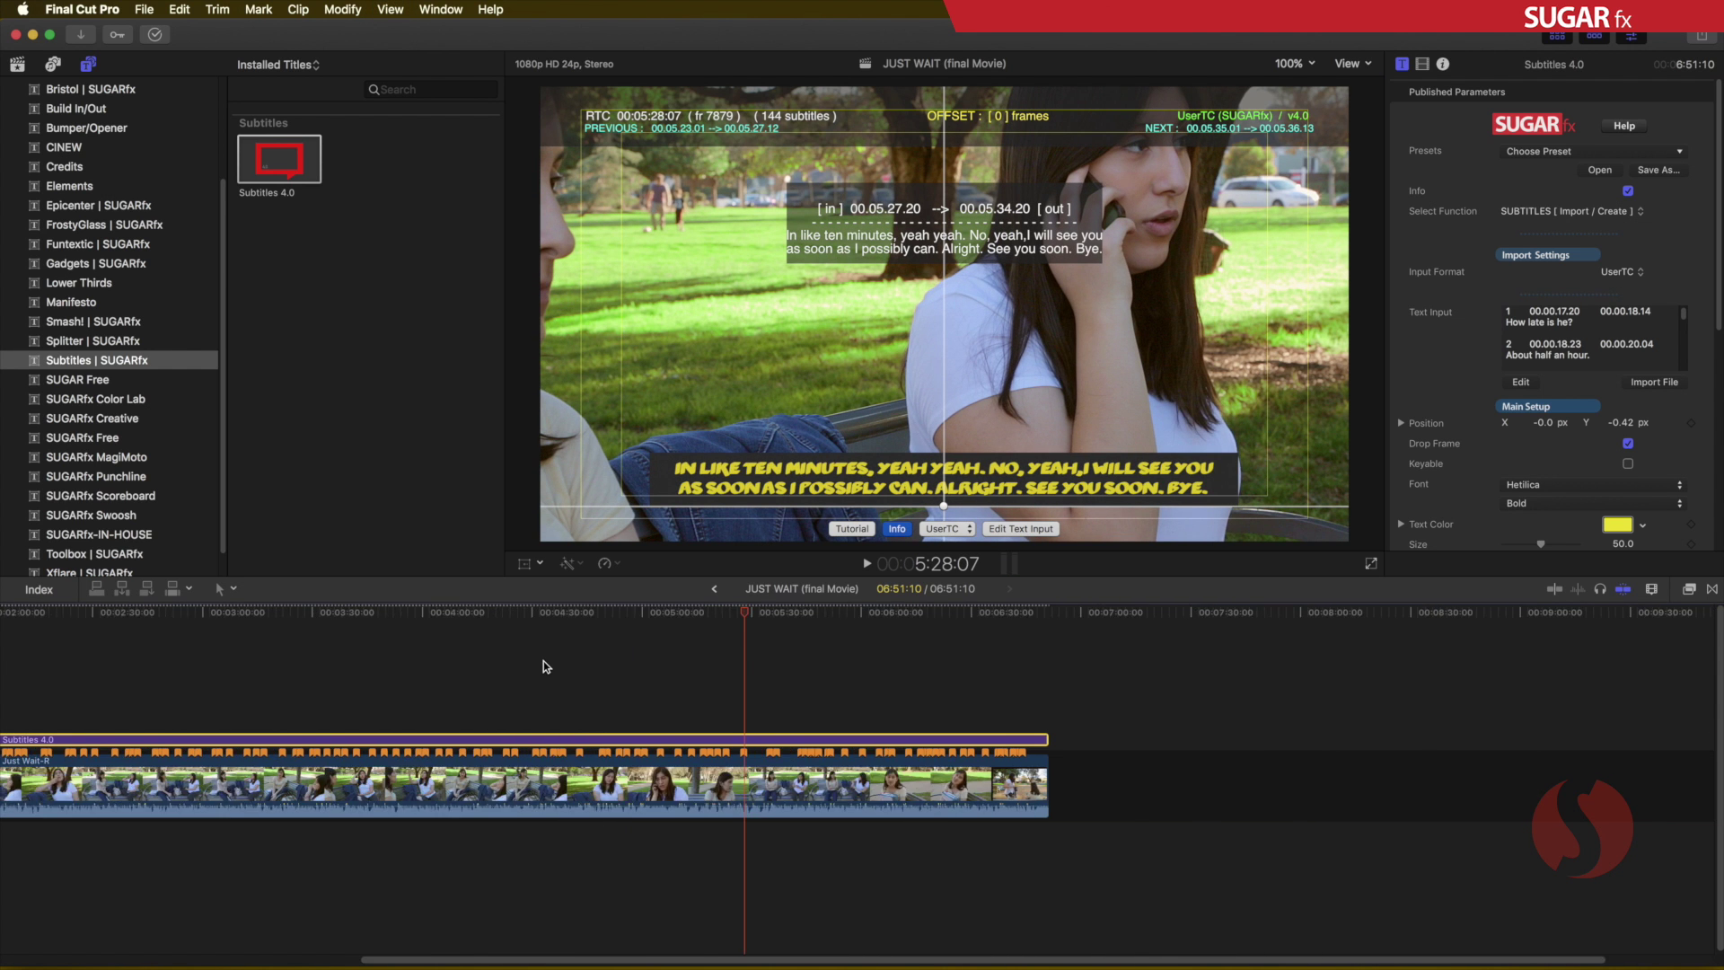
{"action": "scroll", "coordinate": [542, 664], "scroll_direction": "left", "scroll_amount": 5}
{"action": "left_click", "coordinate": [105, 614]}
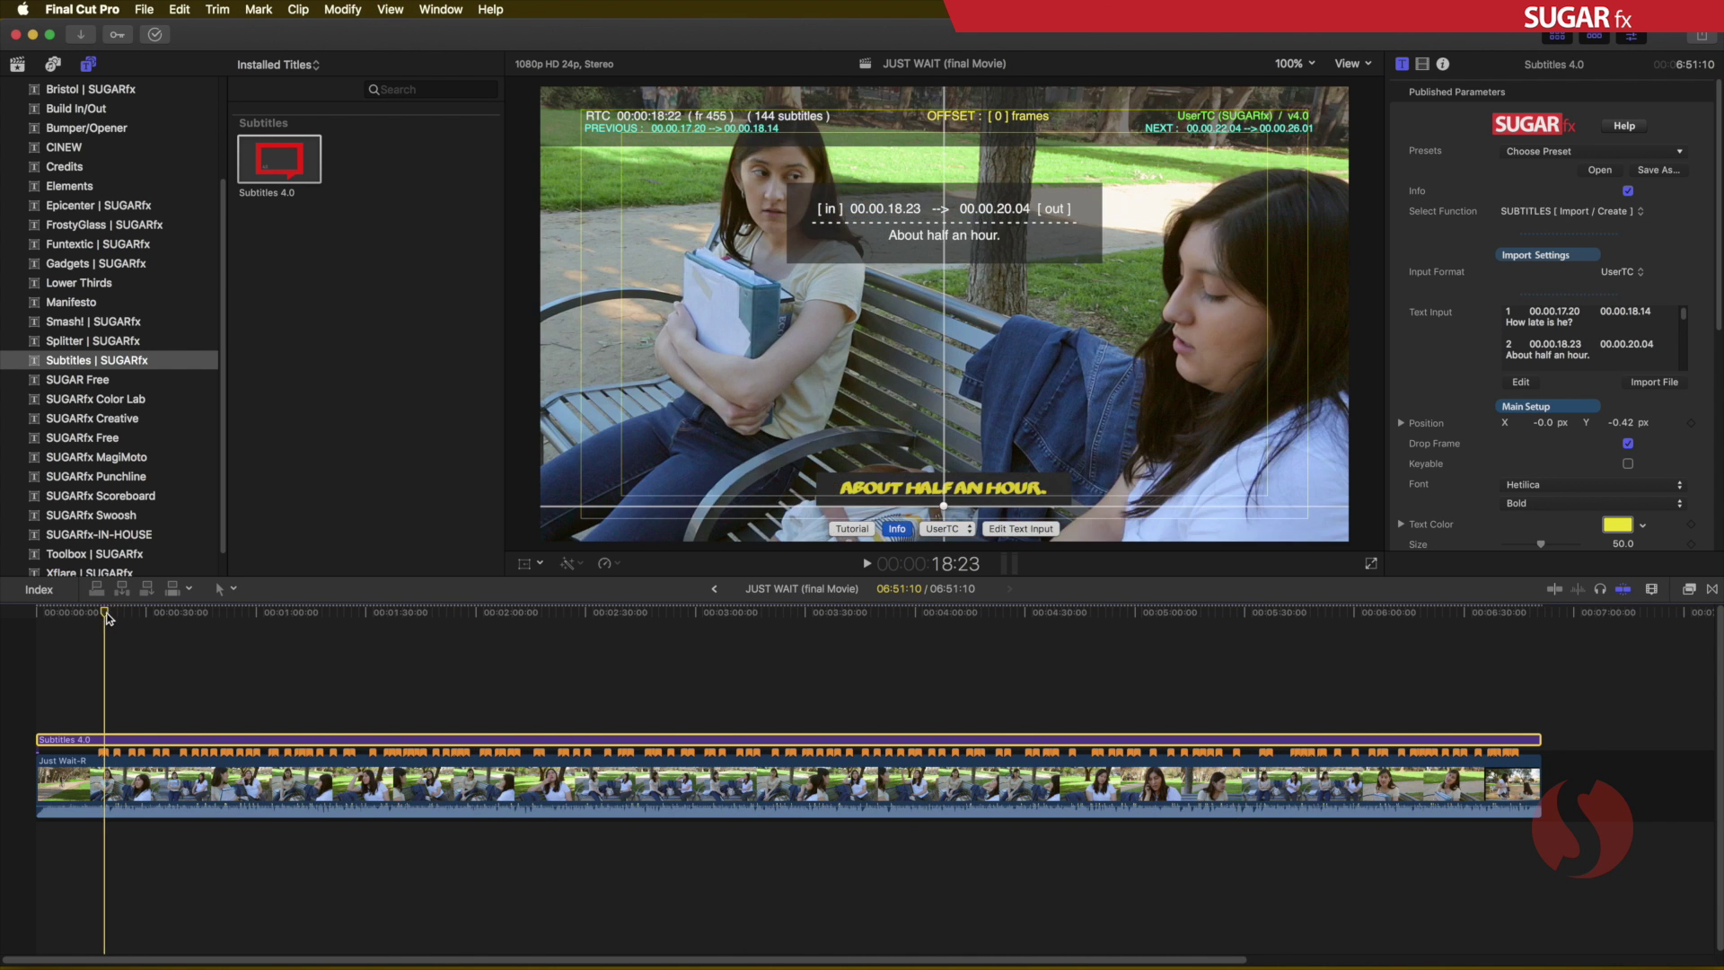
{"action": "left_click", "coordinate": [101, 618]}
{"action": "scroll", "coordinate": [99, 618], "scroll_direction": "up", "scroll_amount": 6}
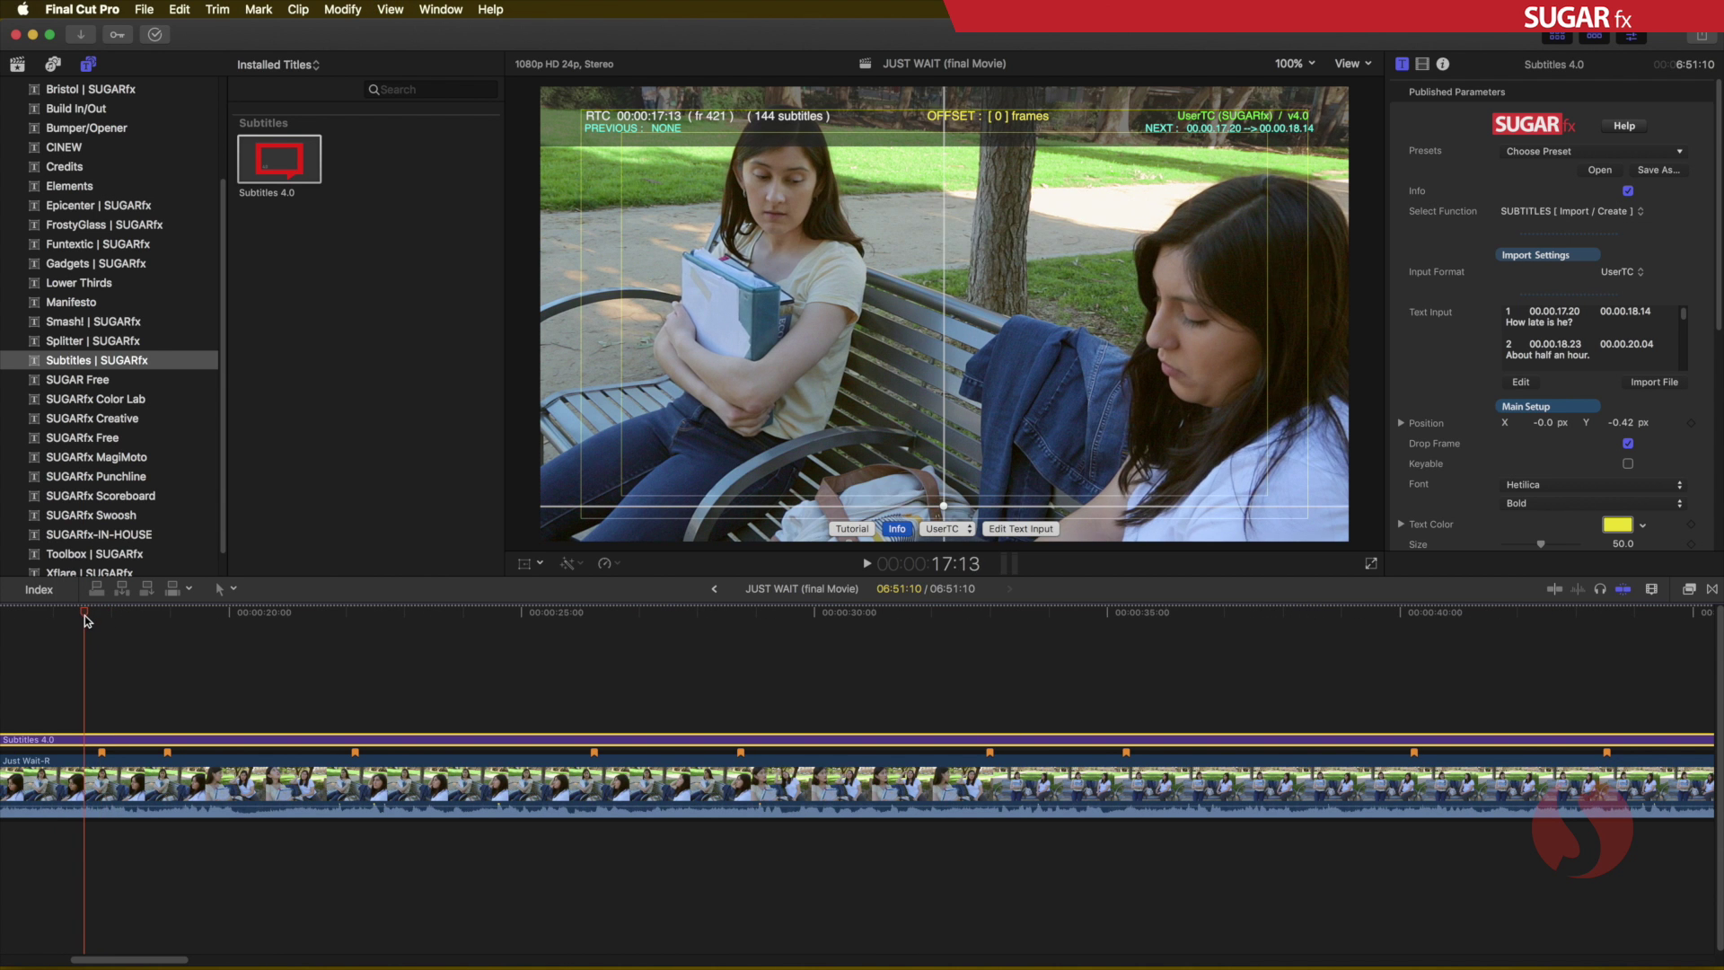
{"action": "key", "text": "space"}
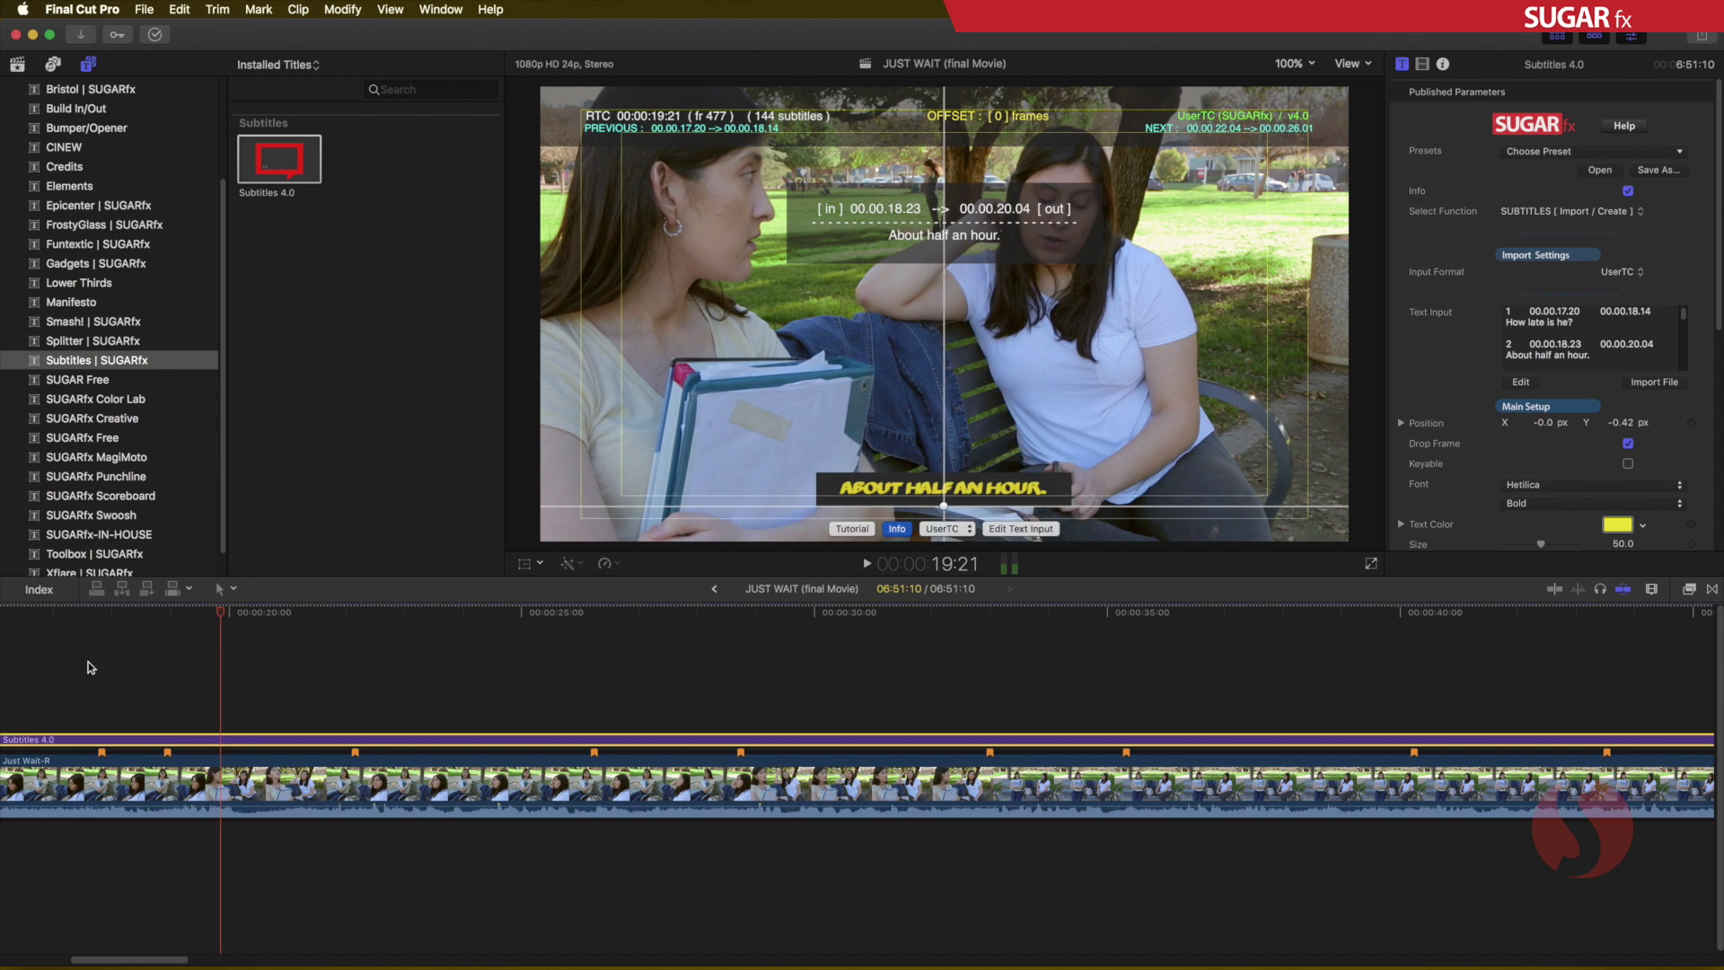
{"action": "left_click", "coordinate": [168, 752]}
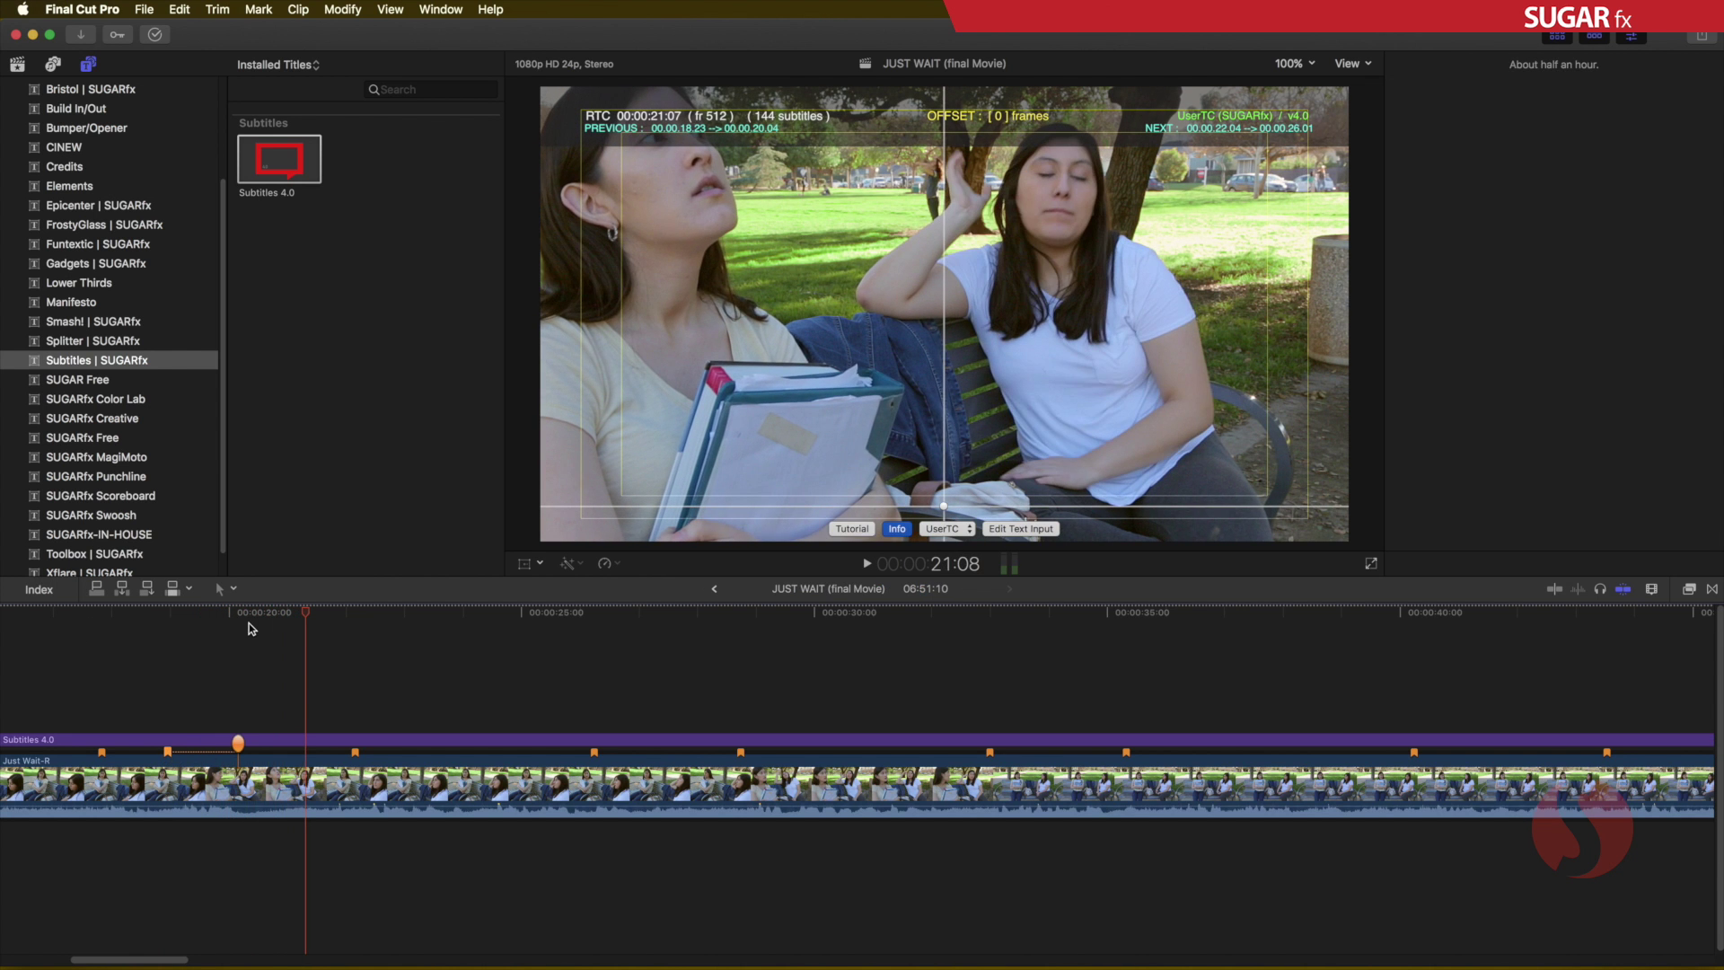
{"action": "left_click", "coordinate": [242, 617]}
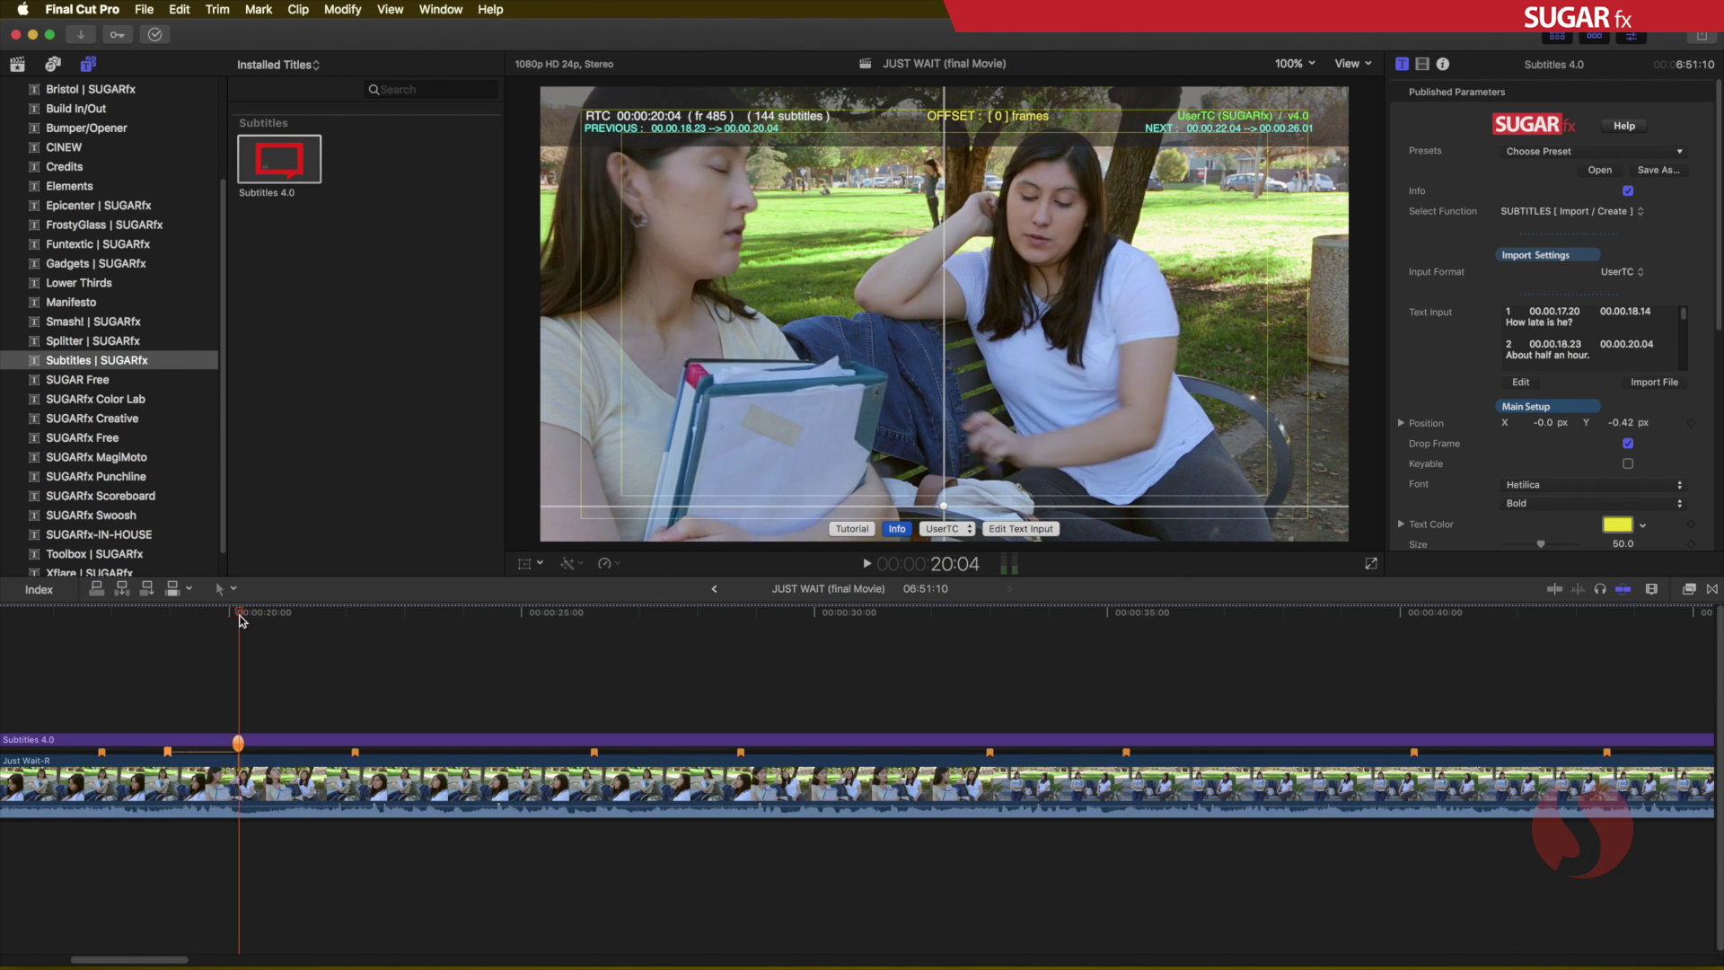
{"action": "key", "text": "Left"}
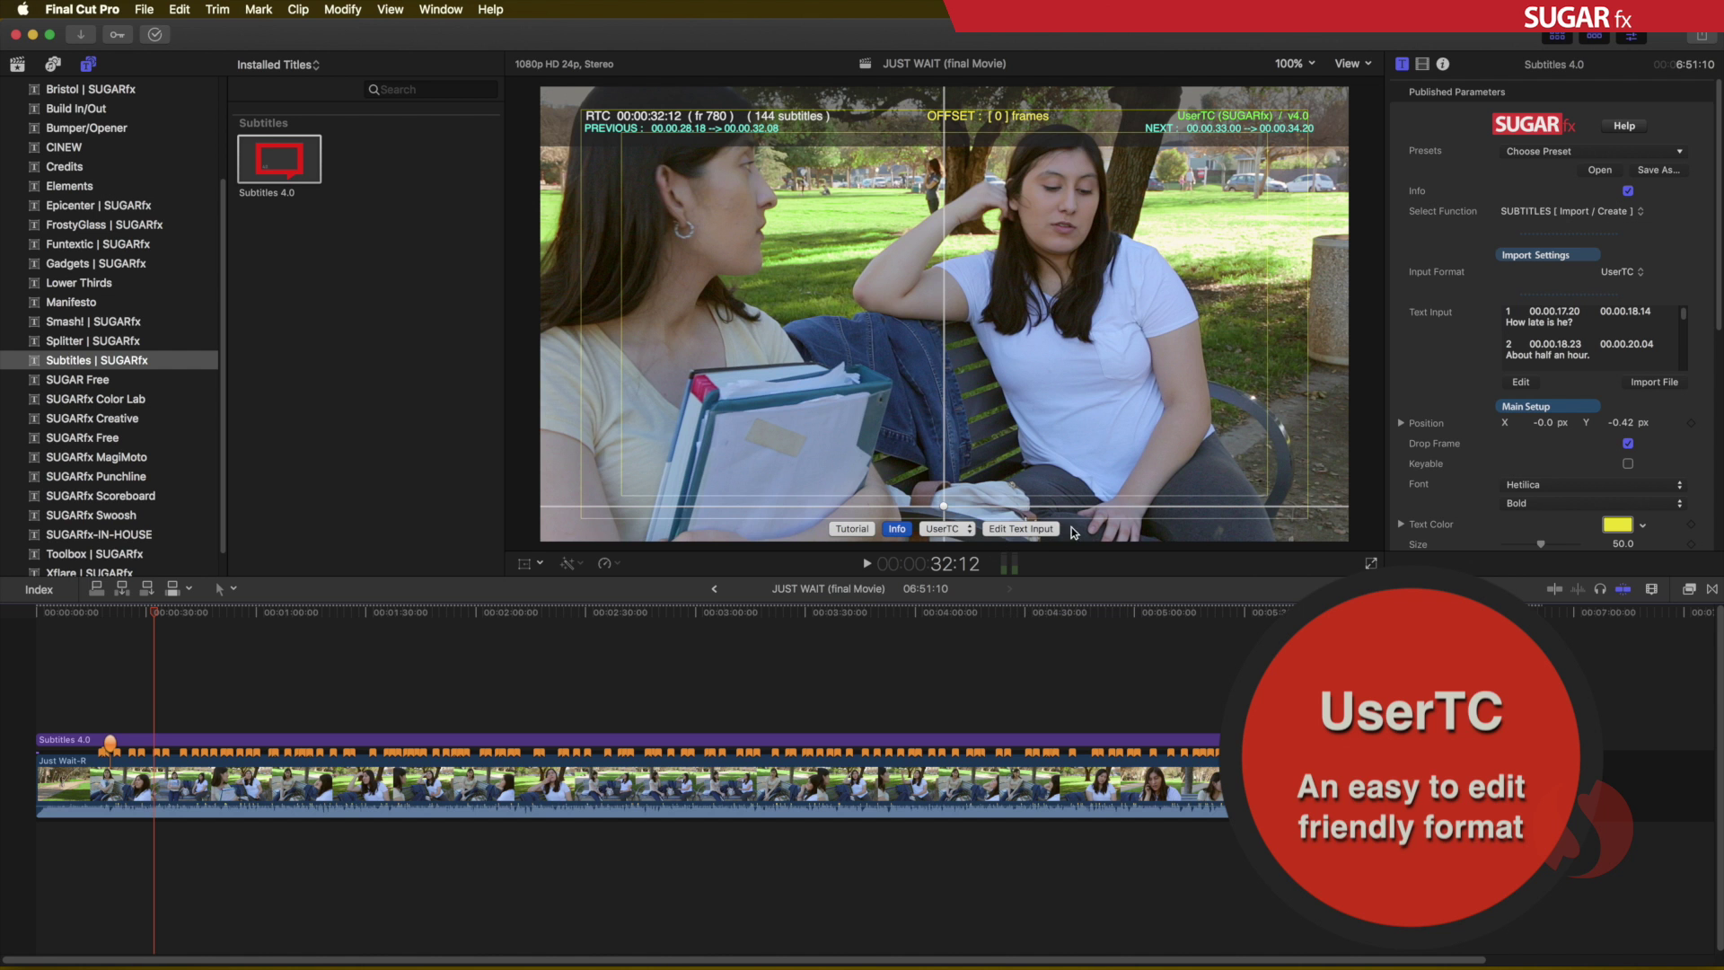
Open the Edit Text Input window and select words and timecodes to show the entries are editable.
{"action": "left_click", "coordinate": [1032, 532]}
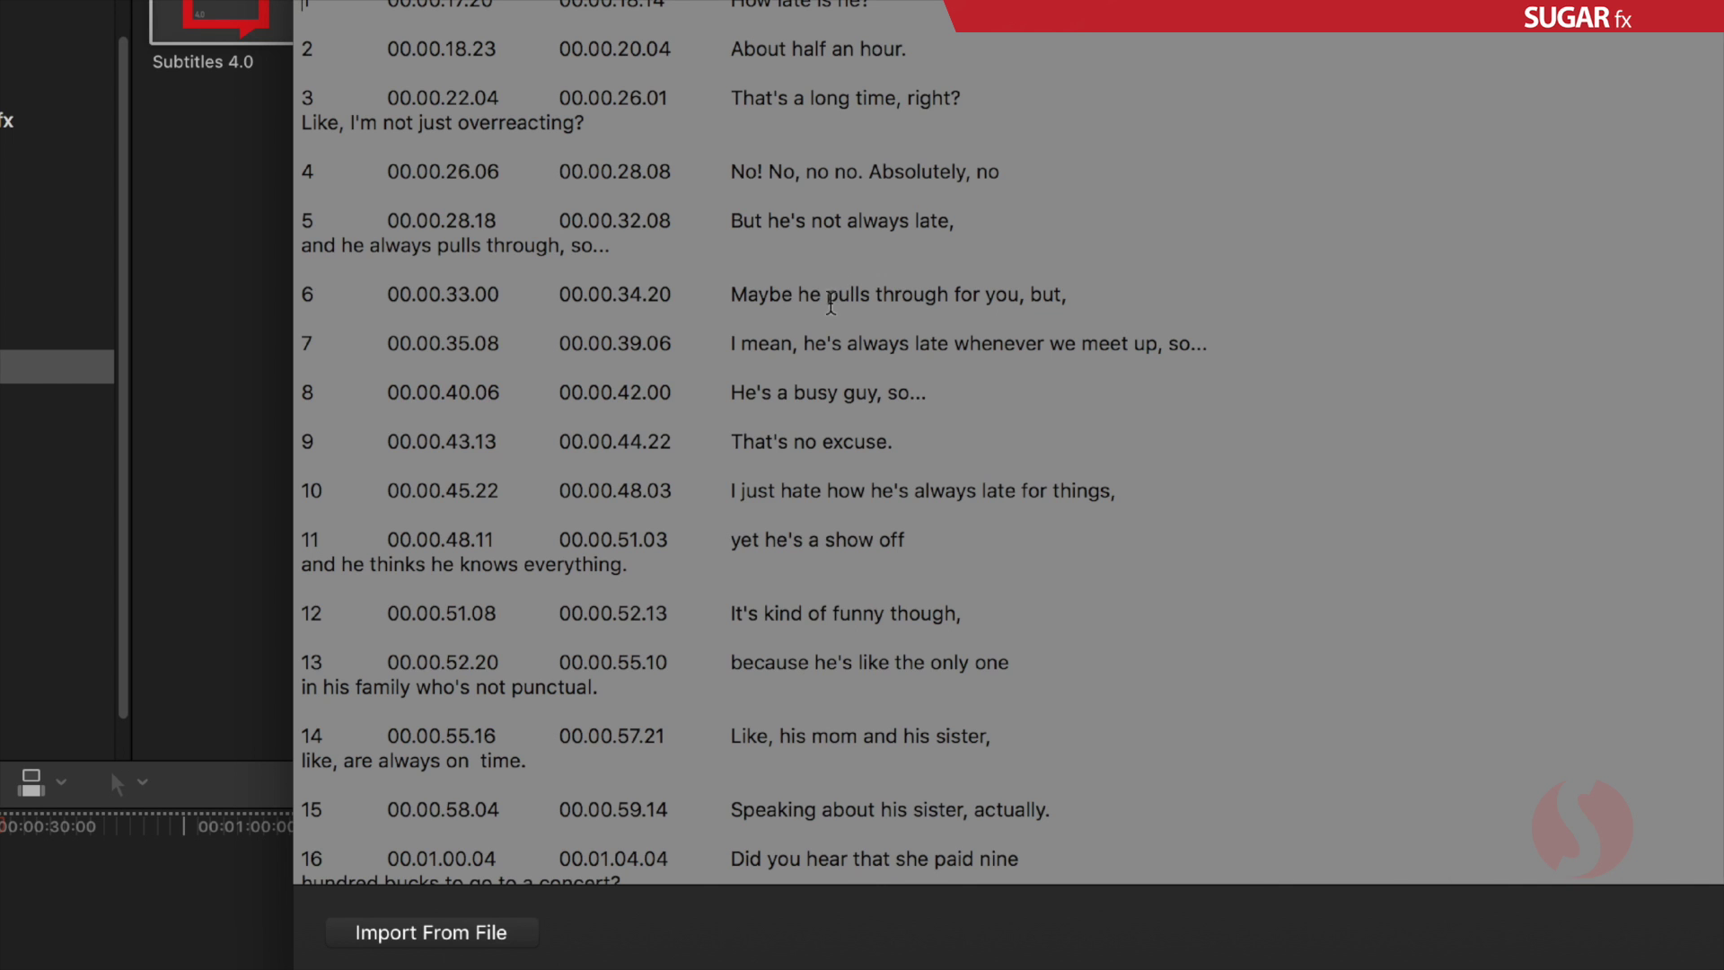
{"action": "double_click", "coordinate": [998, 343]}
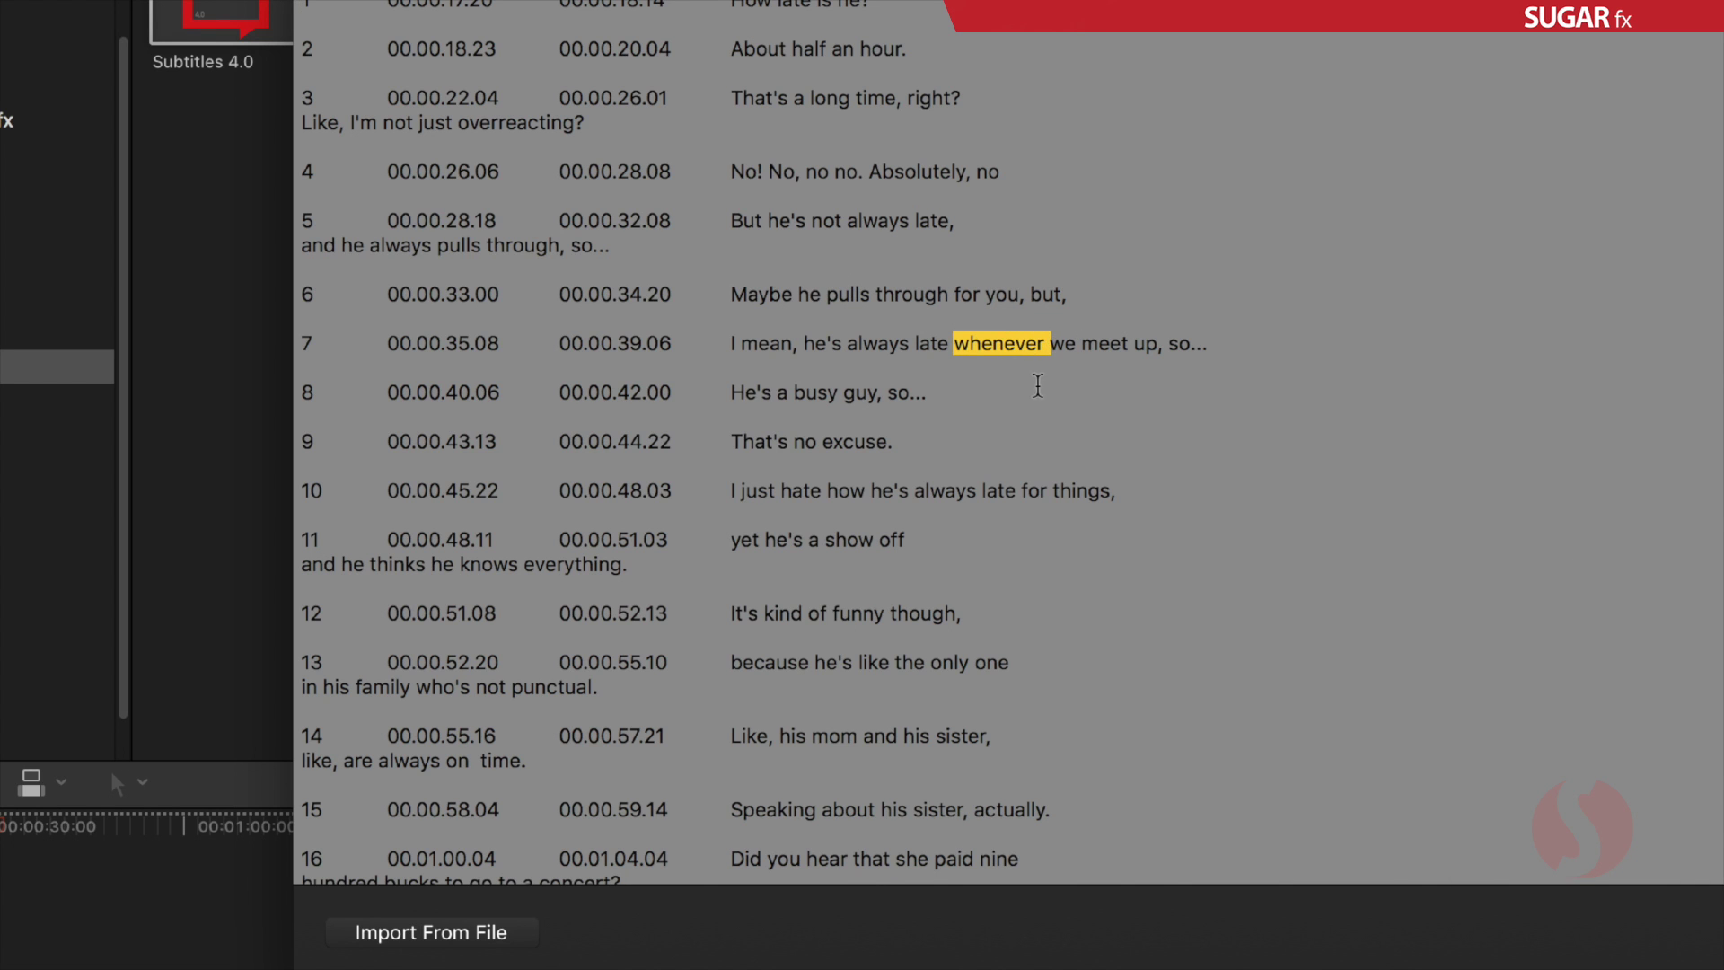
{"action": "left_click_drag", "start_coordinate": [864, 346], "coordinate": [891, 346]}
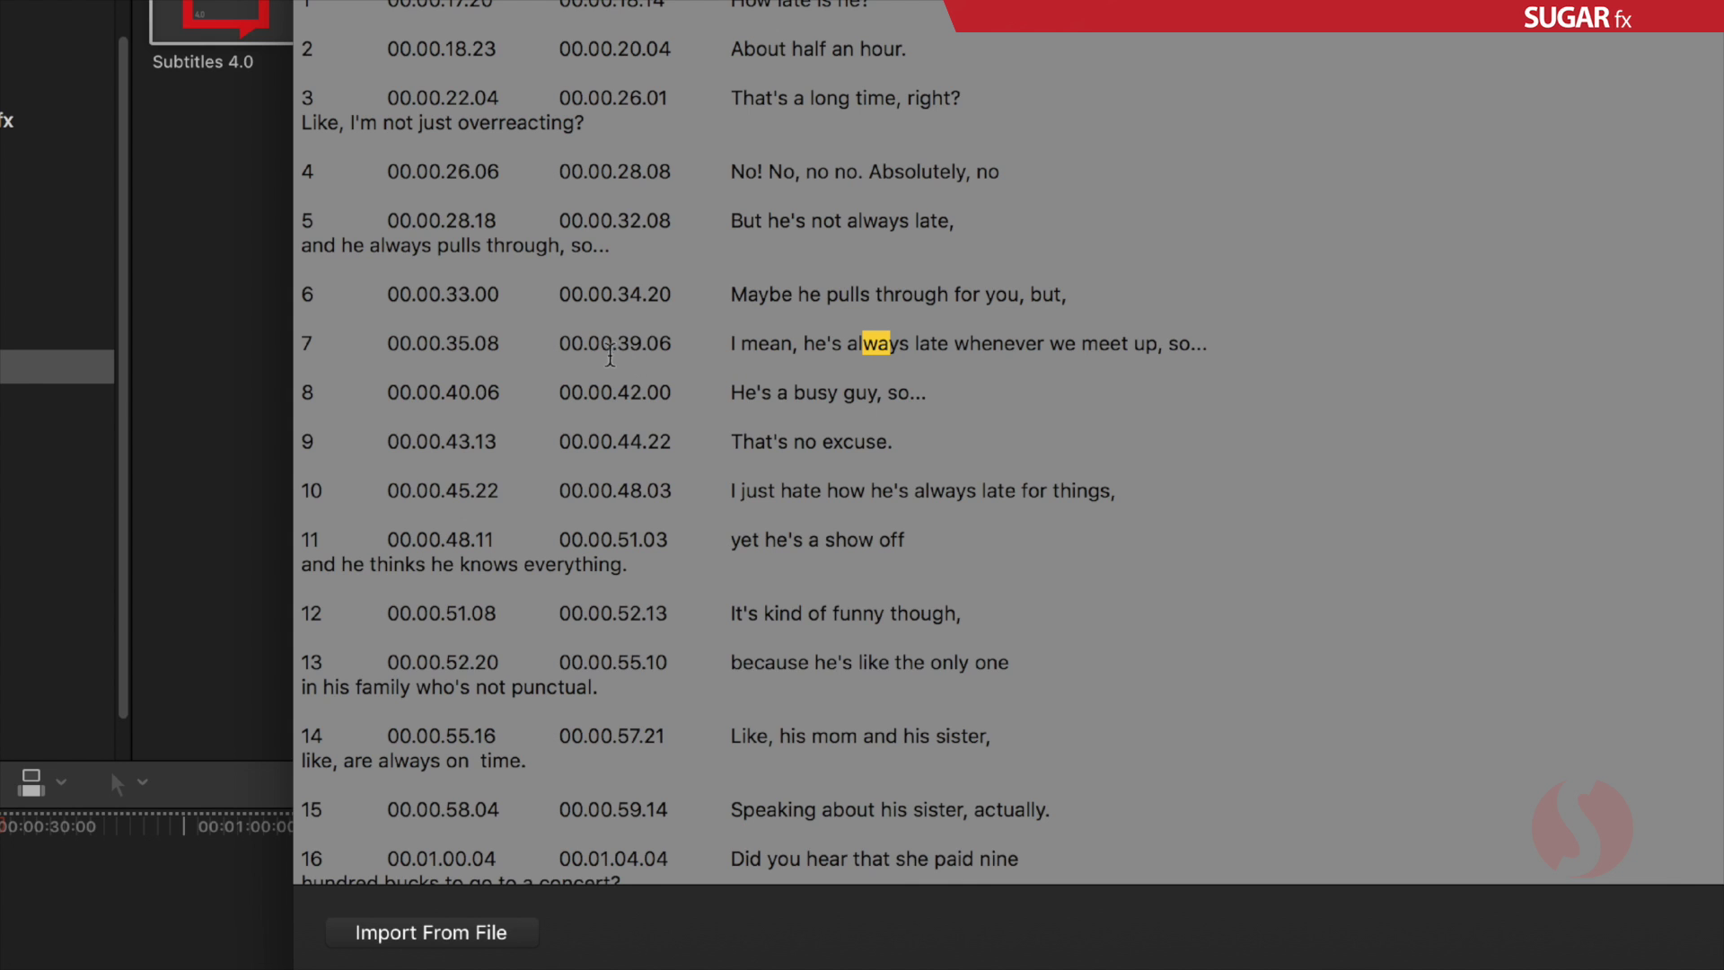
{"action": "left_click", "coordinate": [636, 343]}
{"action": "left_click_drag", "start_coordinate": [671, 344], "coordinate": [661, 352]}
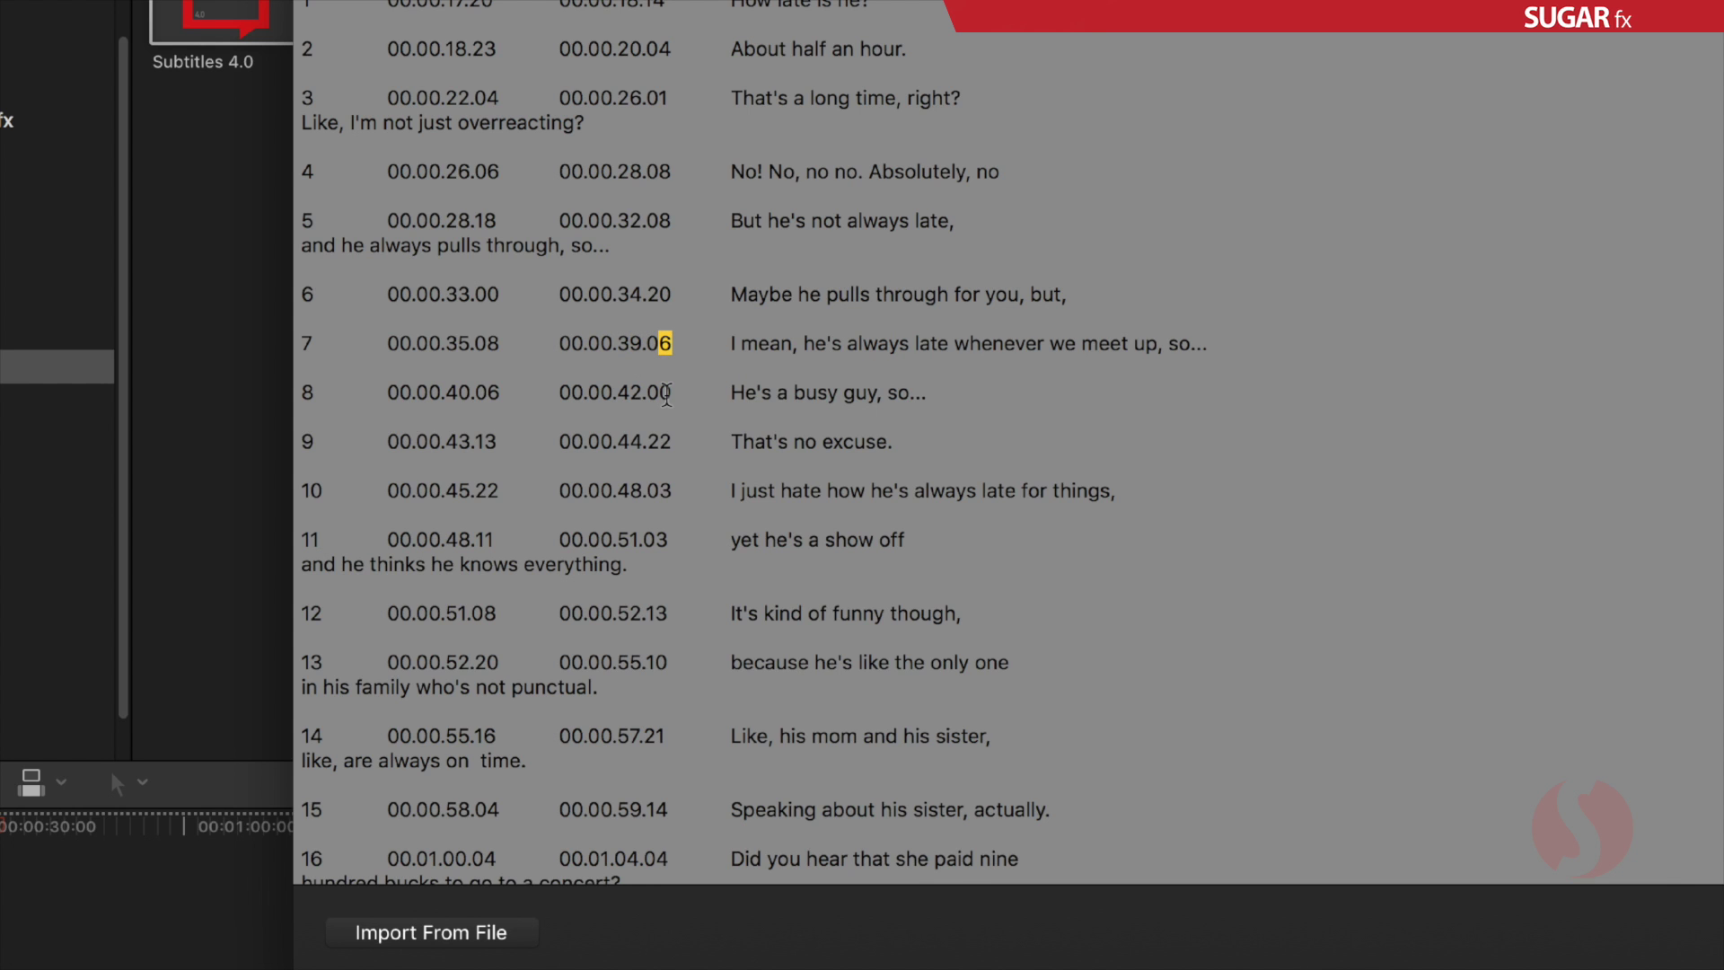